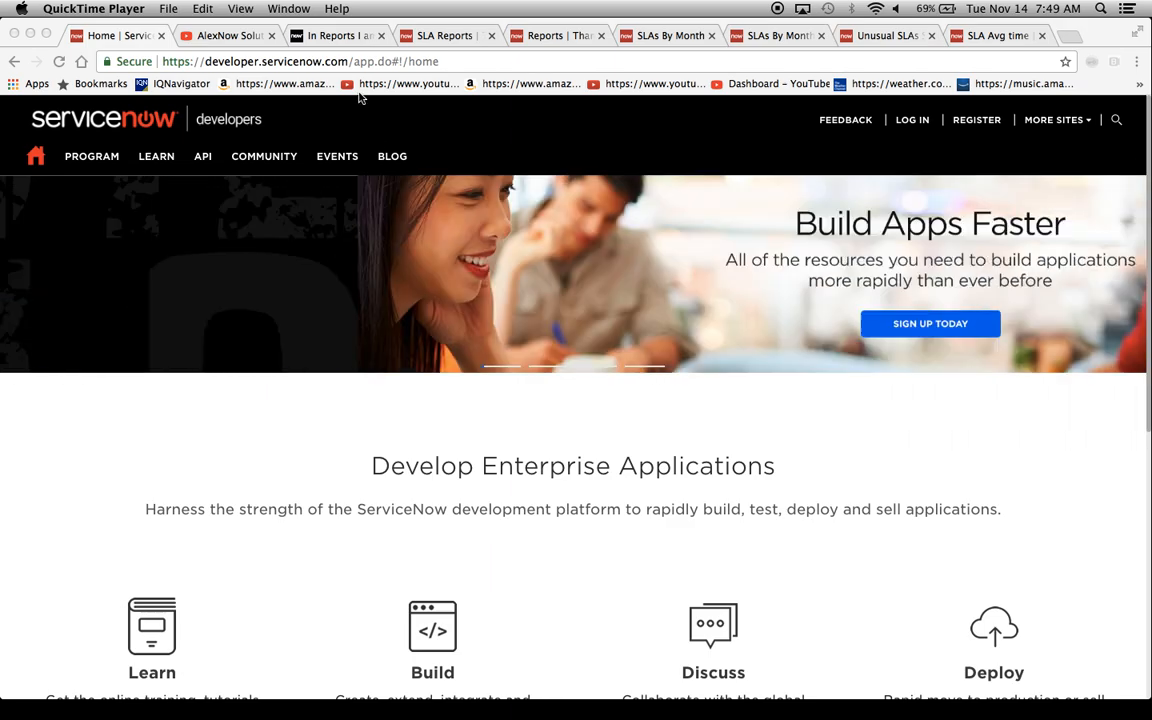
Open the community thread about measuring SLAs in reports and read the question's chart requirements
click(337, 36)
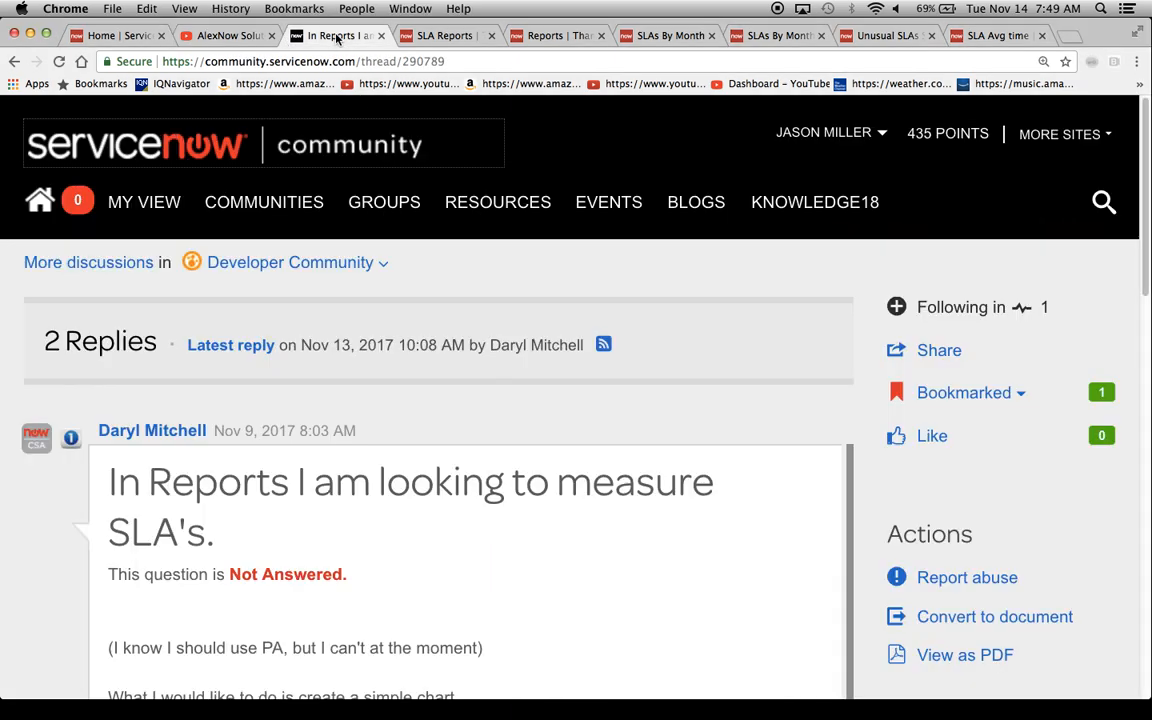
scroll(815, 390, down, 3)
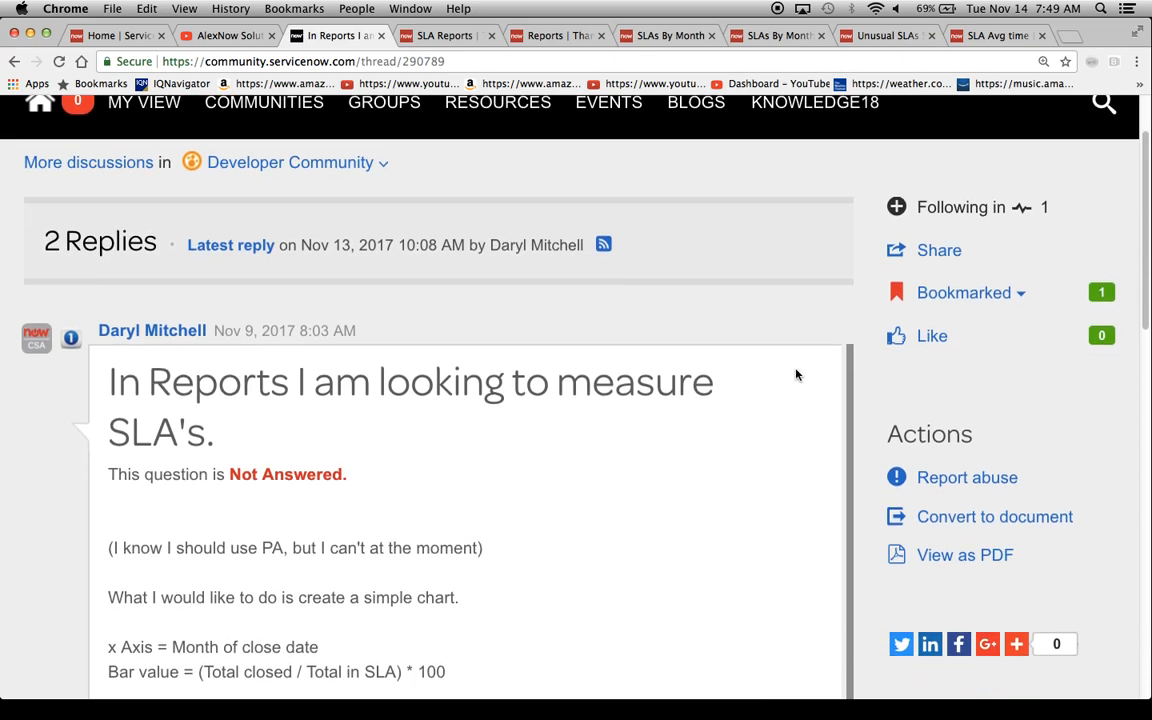
scroll(750, 499, down, 1)
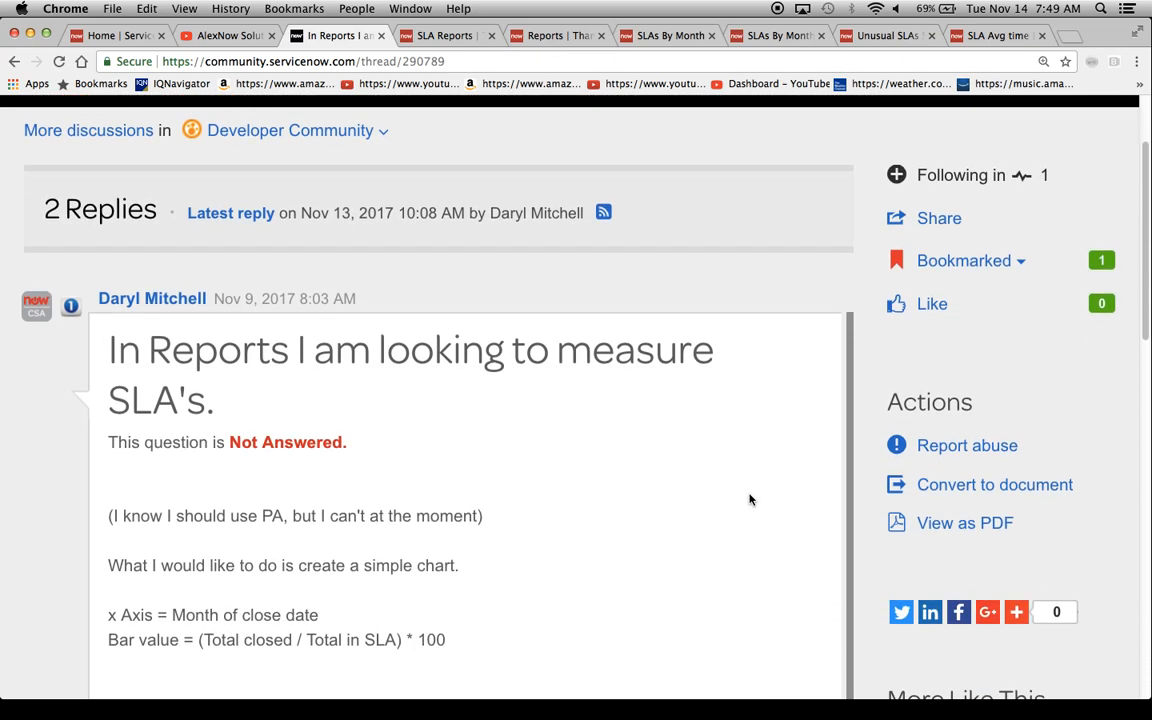
scroll(750, 499, down, 3)
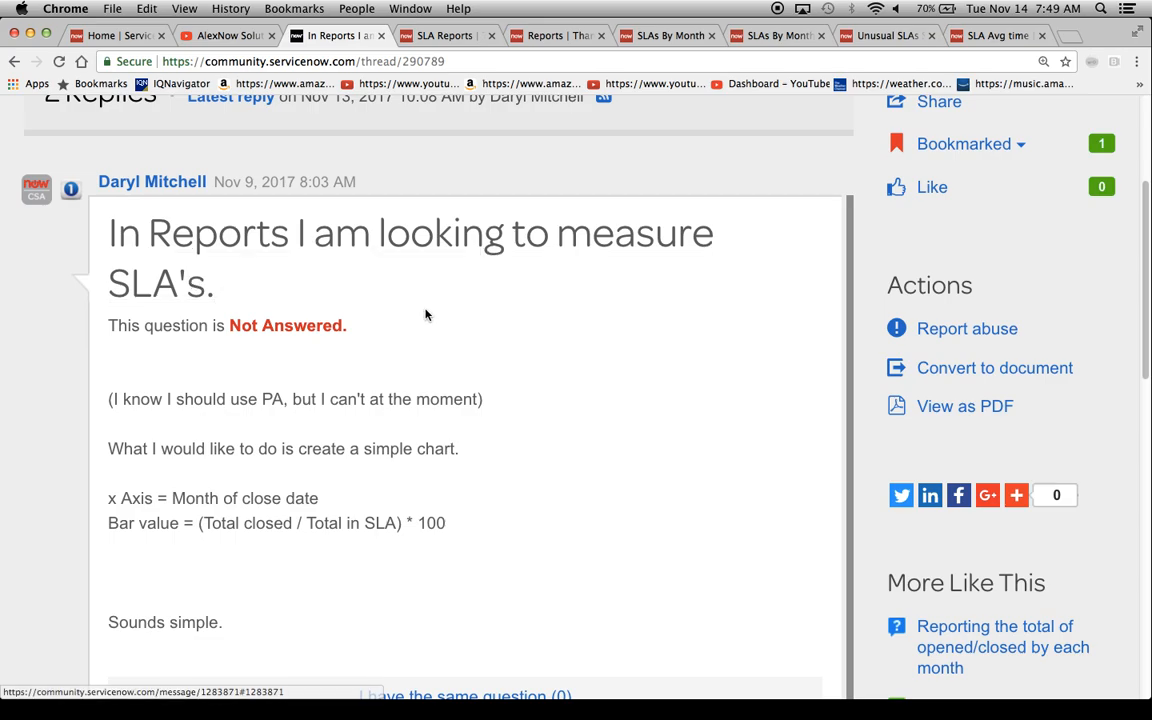
scroll(630, 350, down, 3)
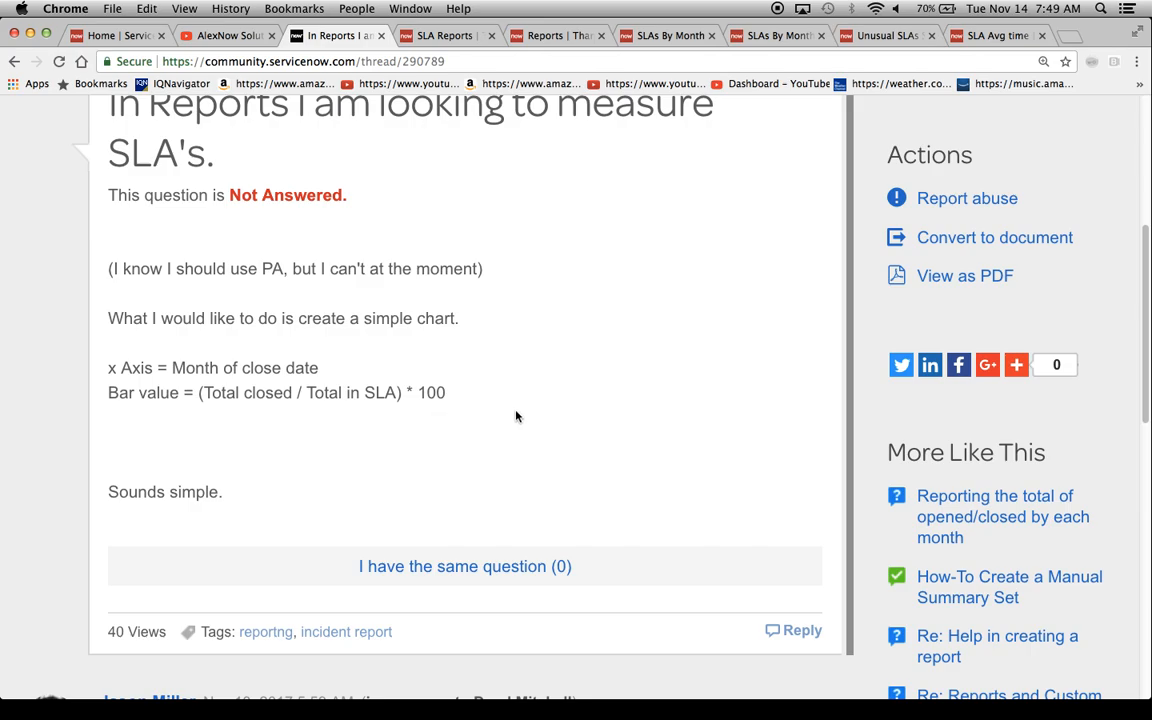
scroll(516, 416, down, 1)
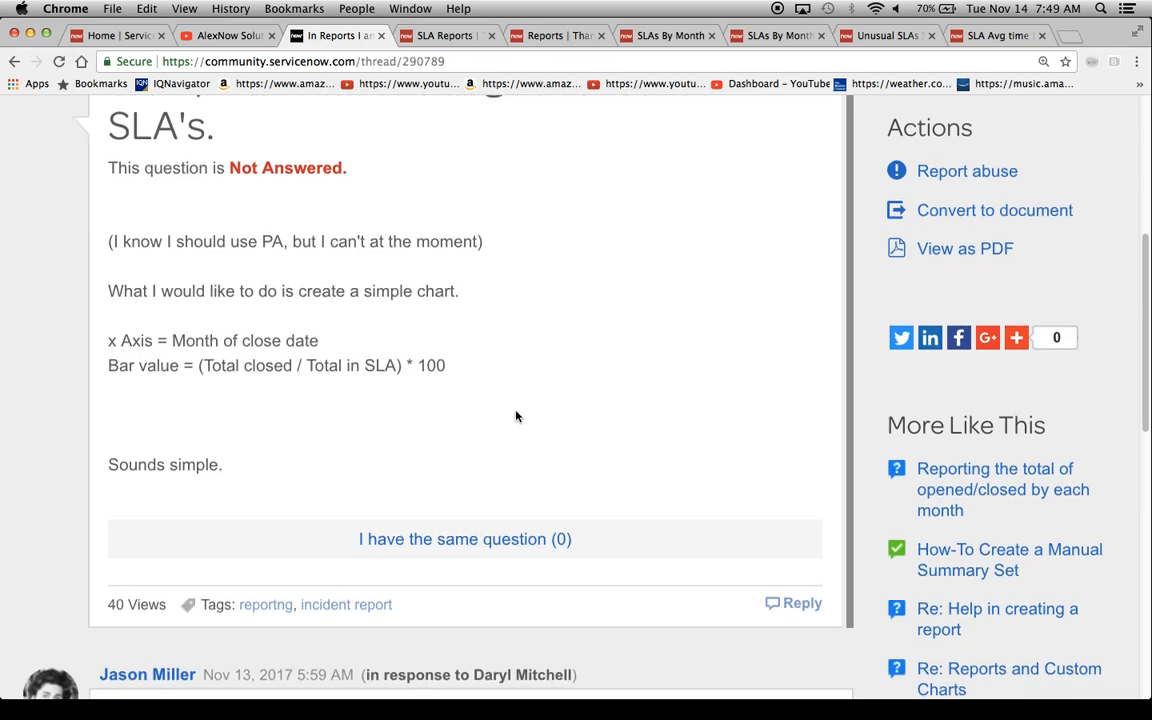
scroll(516, 416, up, 5)
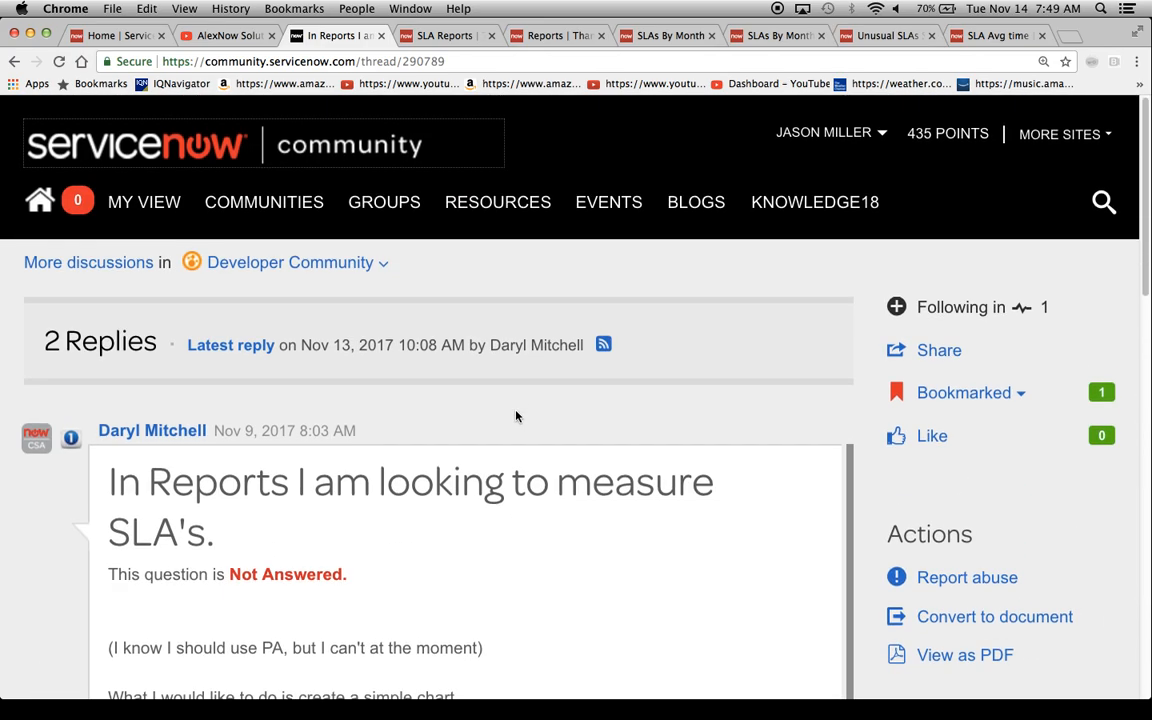
Look through the uploads on the AlexNow Solutions YouTube channel, then return to the chart requirements in the community thread
click(233, 37)
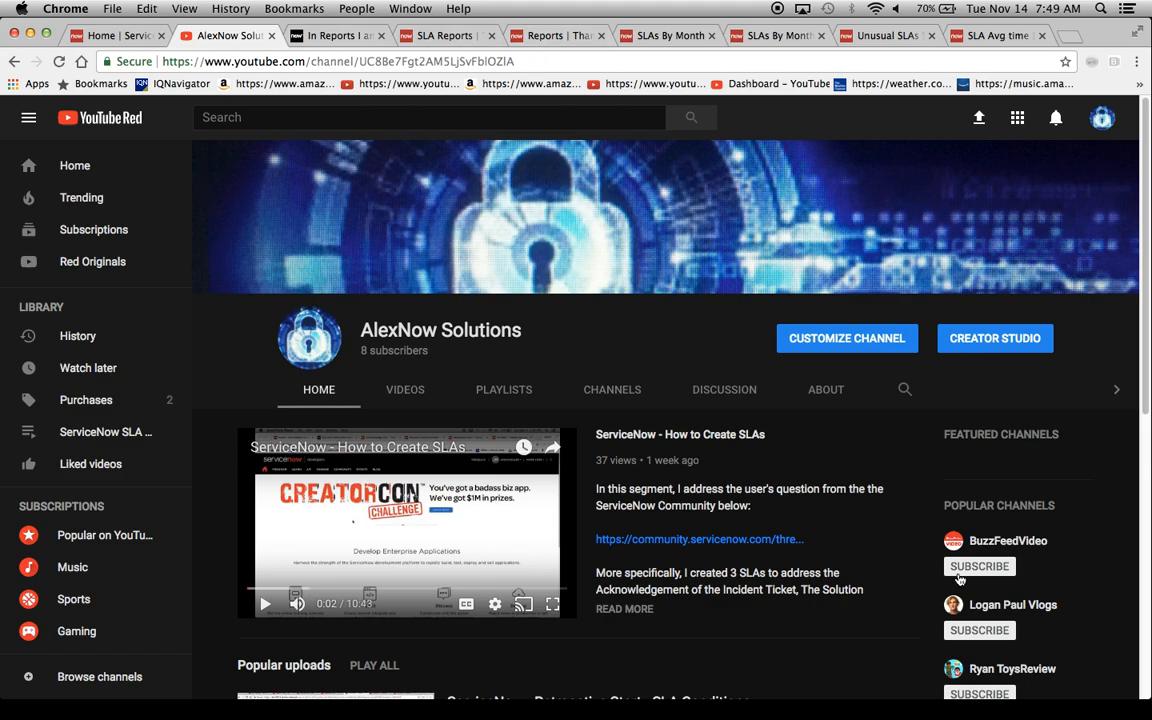
scroll(909, 584, down, 10)
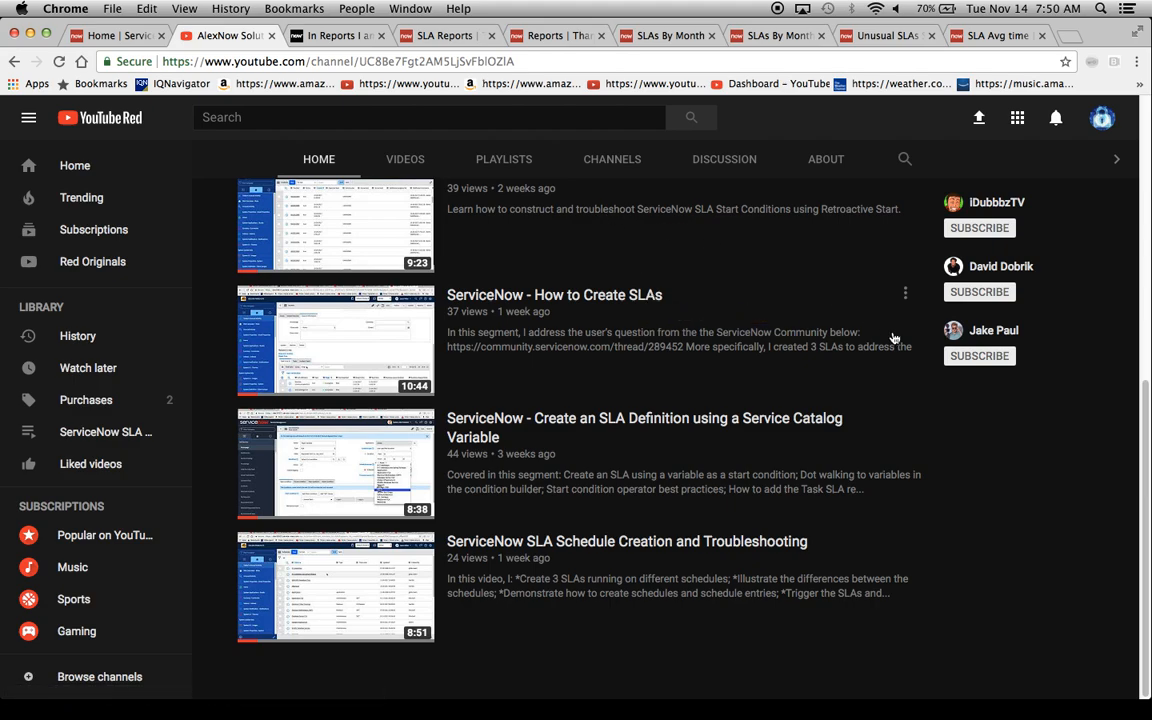
click(339, 36)
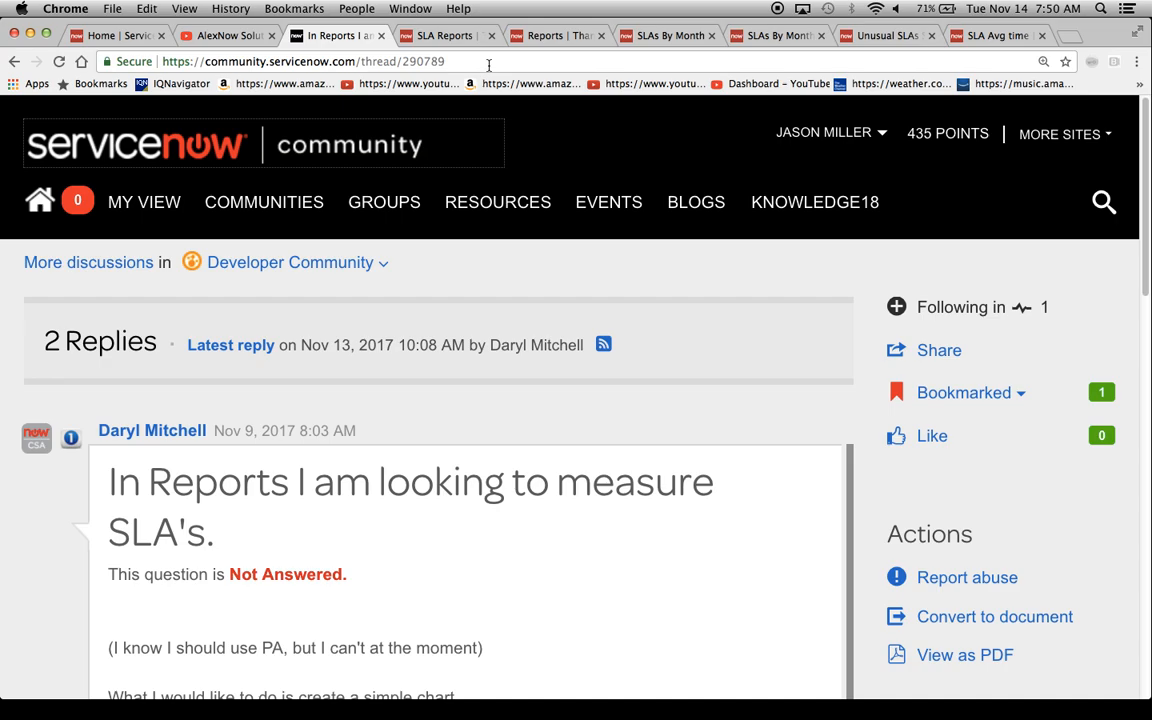
scroll(607, 350, down, 5)
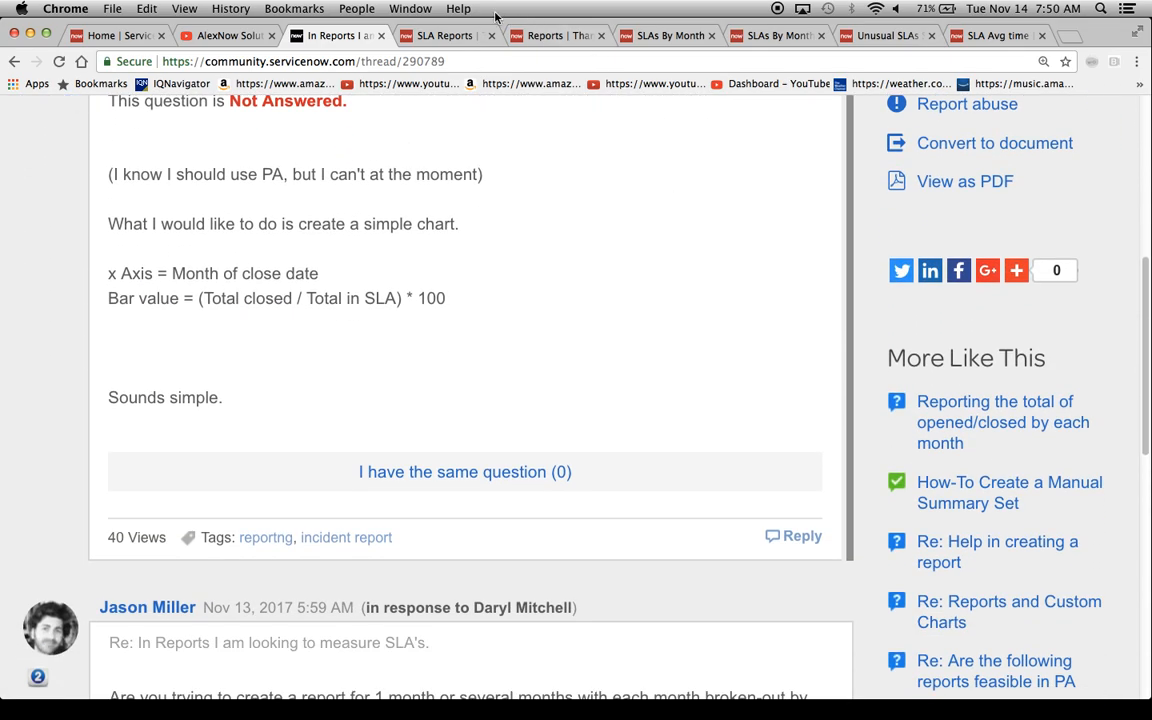
Open the SLA Reports homepage and look over its report widgets
click(440, 35)
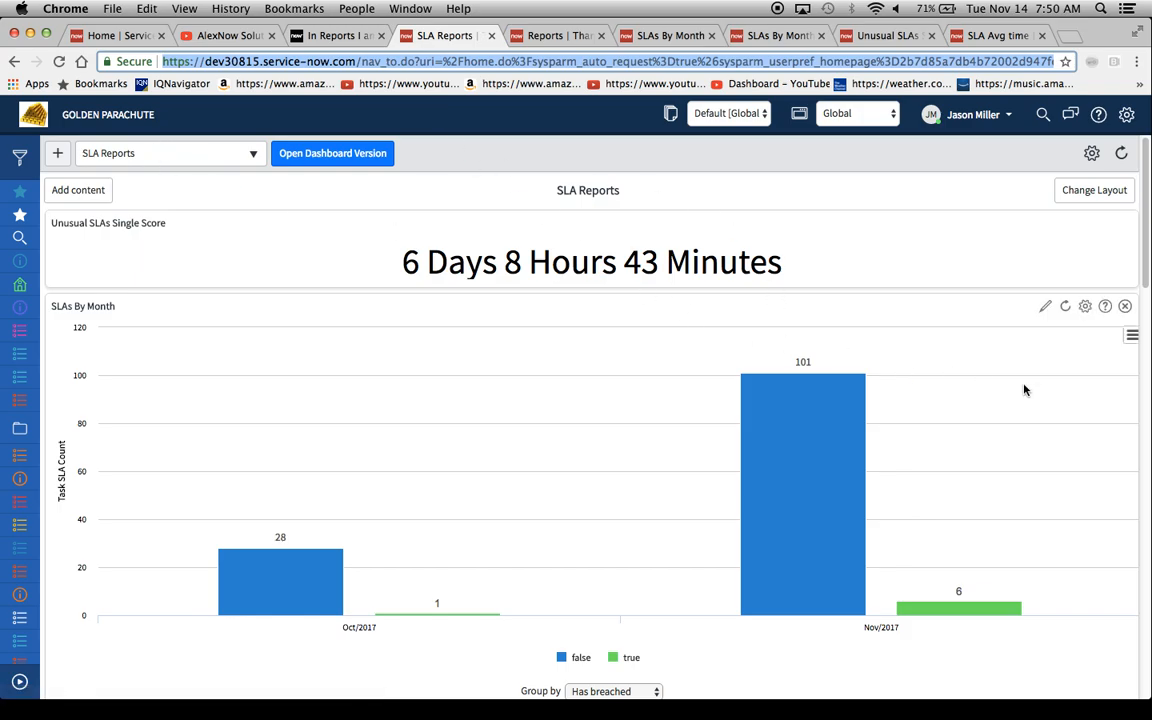
scroll(995, 260, down, 5)
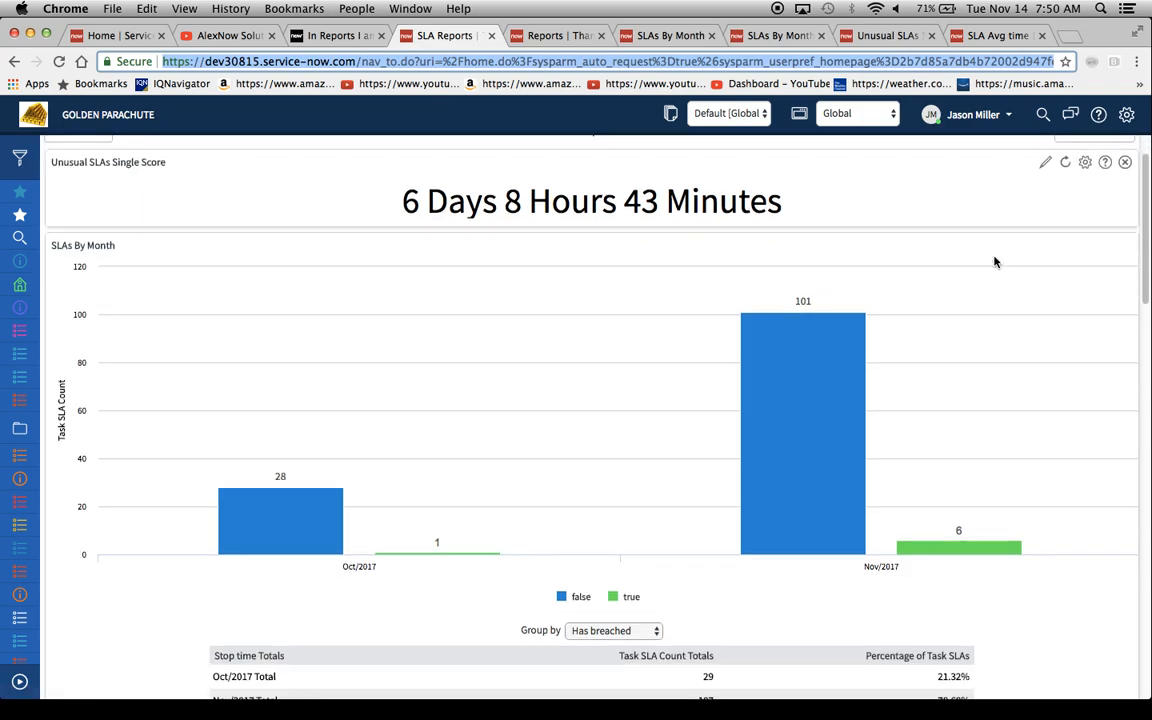
scroll(995, 260, down, 3)
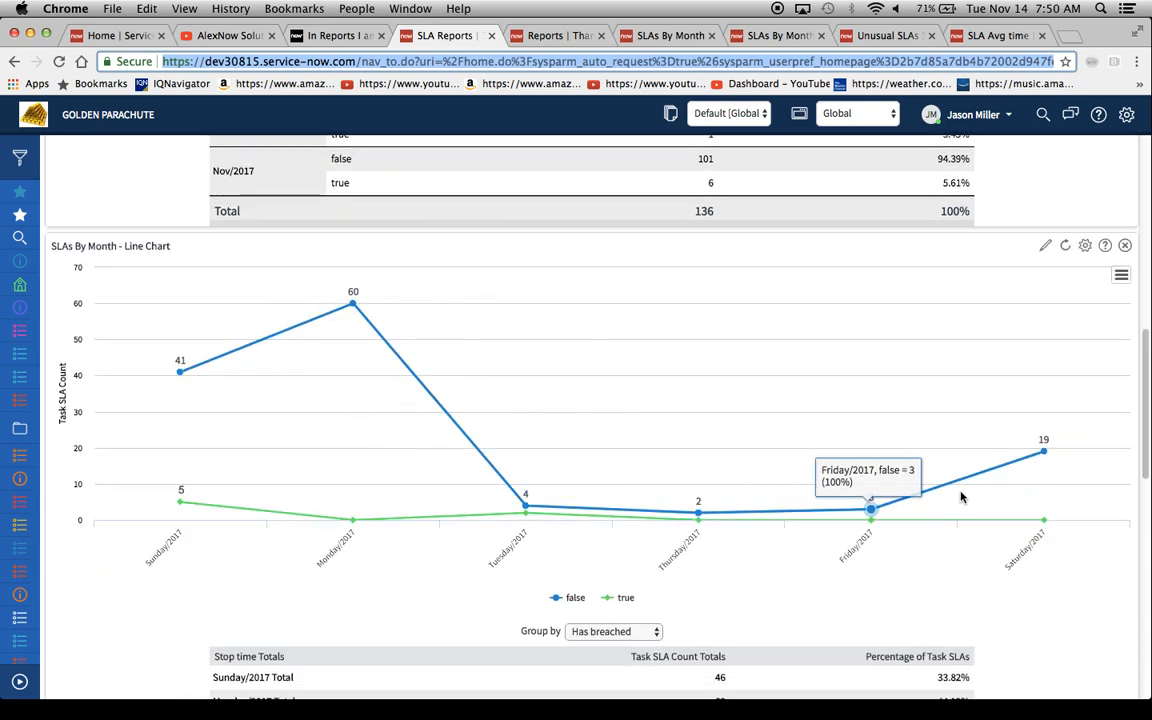
scroll(1115, 552, up, 10)
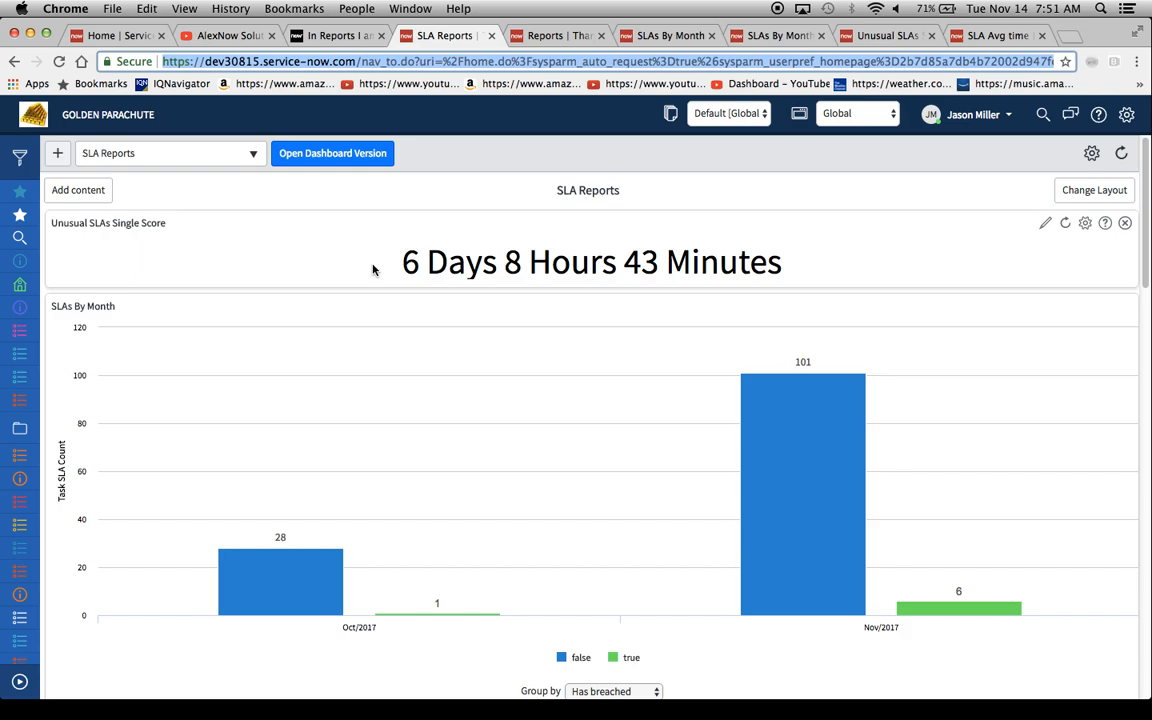
Examine the SLAs By Month bar chart and its summary table, comparing breached and non-breached SLAs for October and November 2017
scroll(372, 269, down, 5)
scroll(373, 267, down, 1)
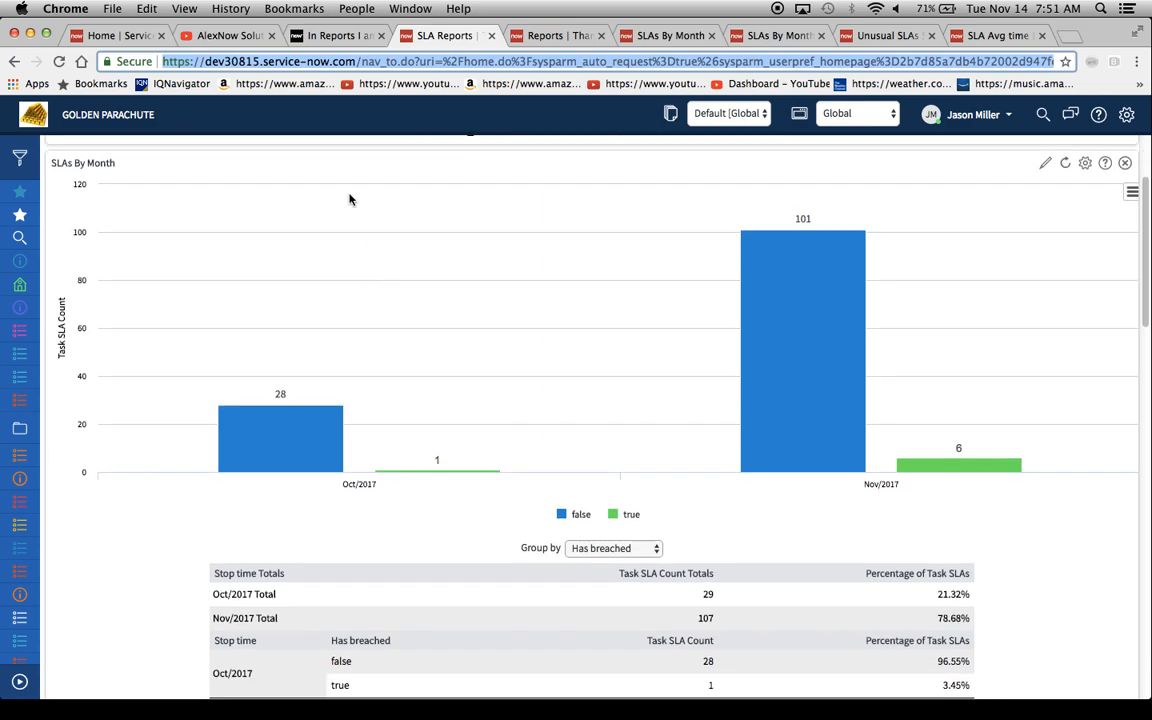
mouse_move(305, 417)
scroll(372, 544, down, 1)
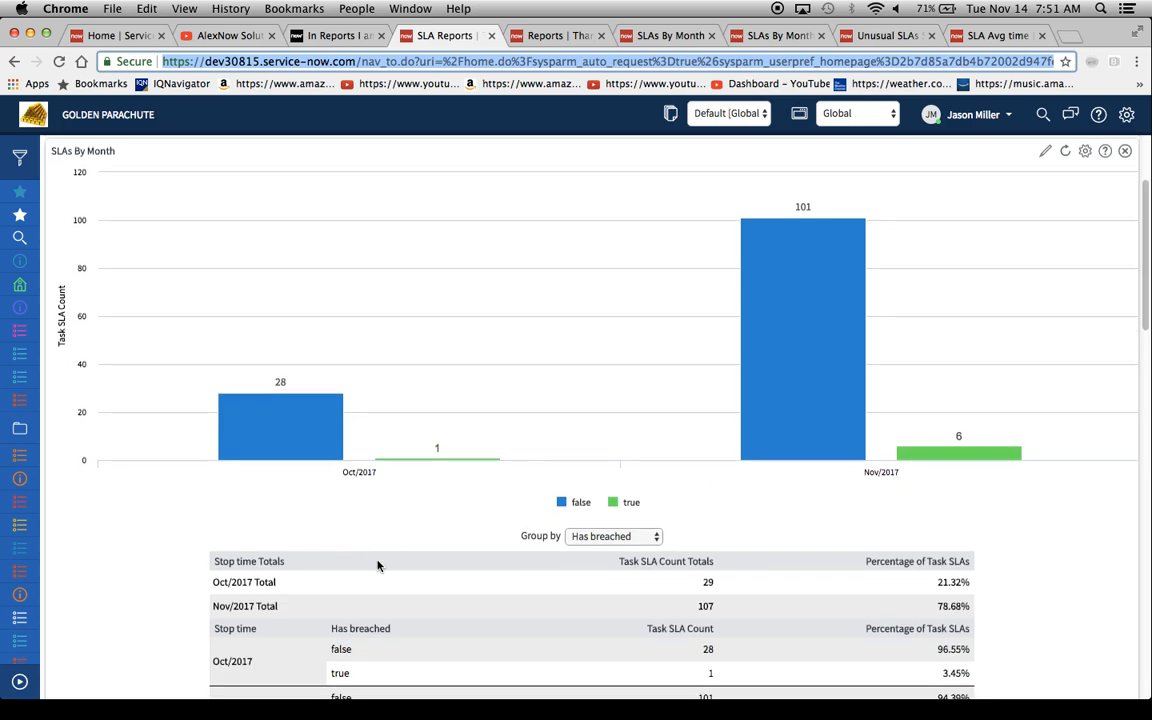
mouse_move(303, 443)
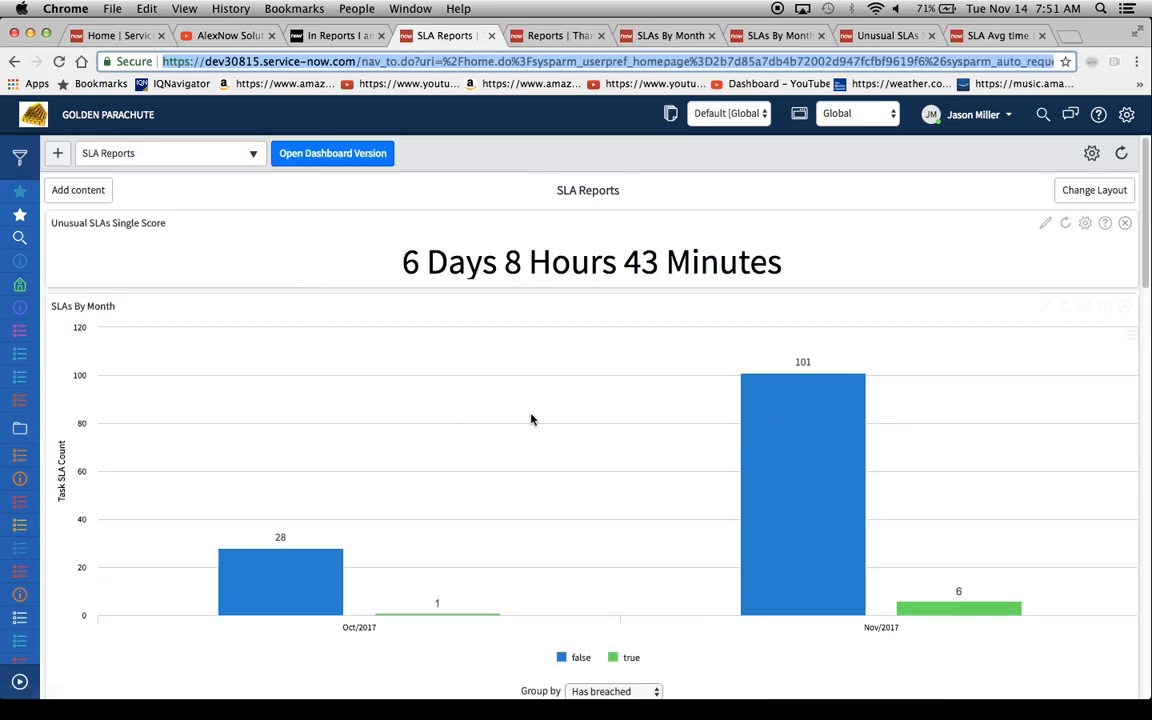
scroll(533, 418, down, 5)
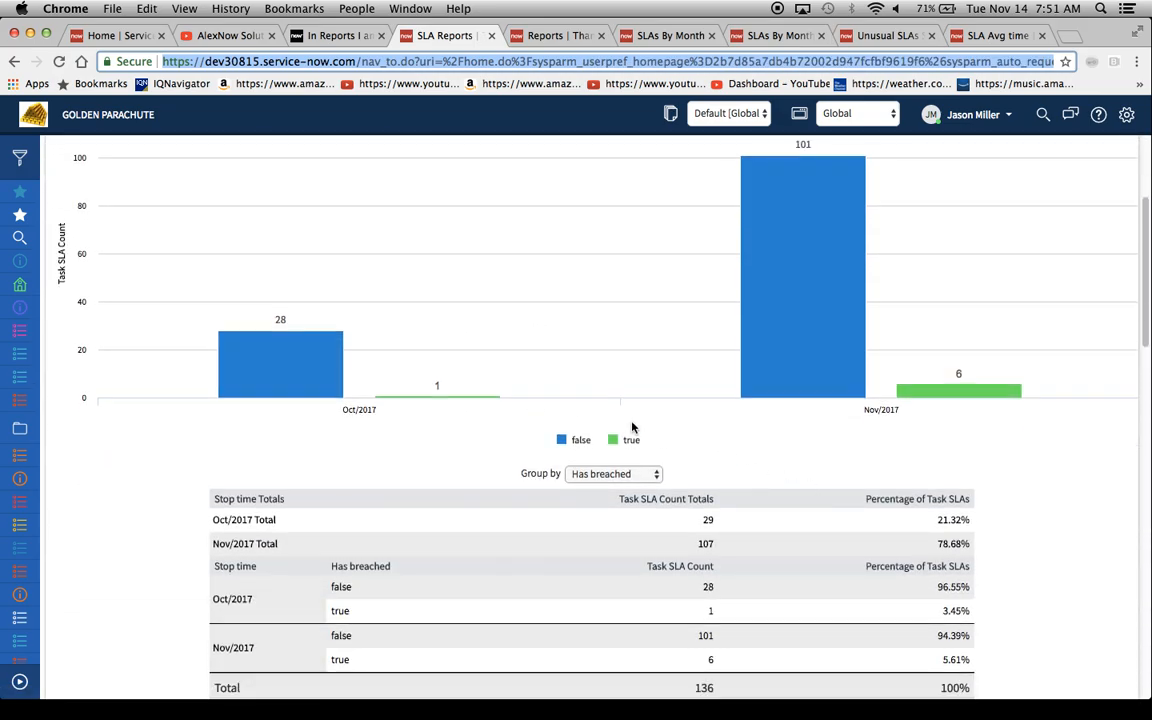
mouse_move(310, 376)
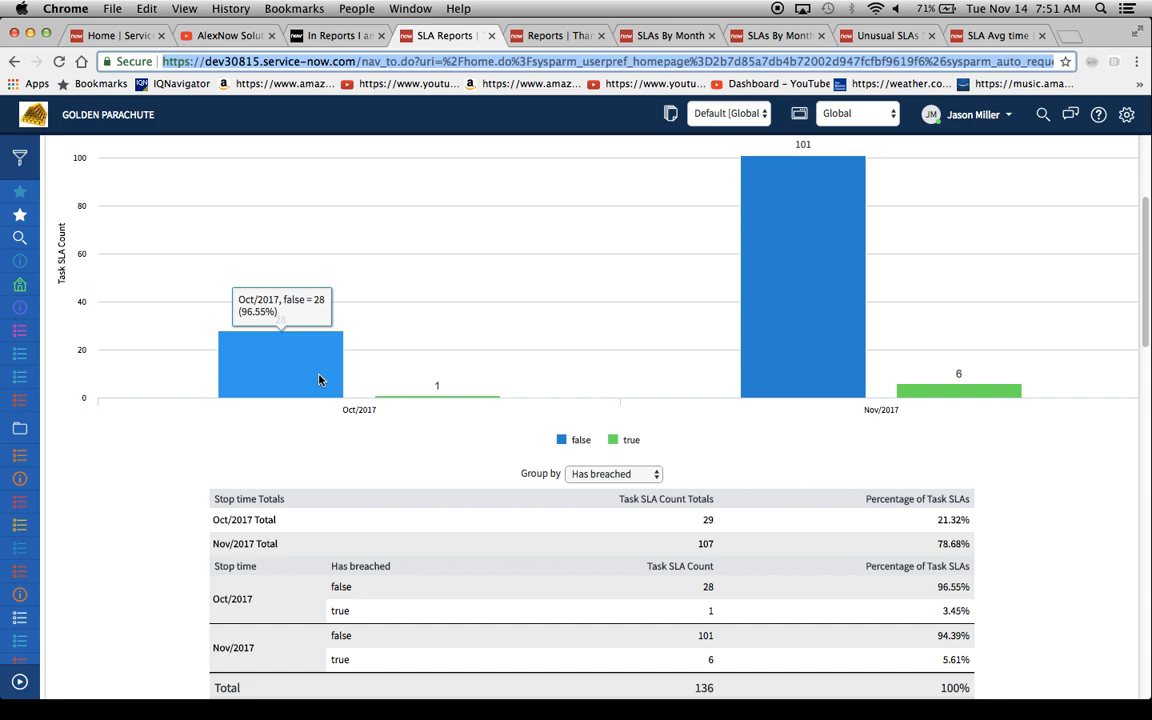
mouse_move(446, 398)
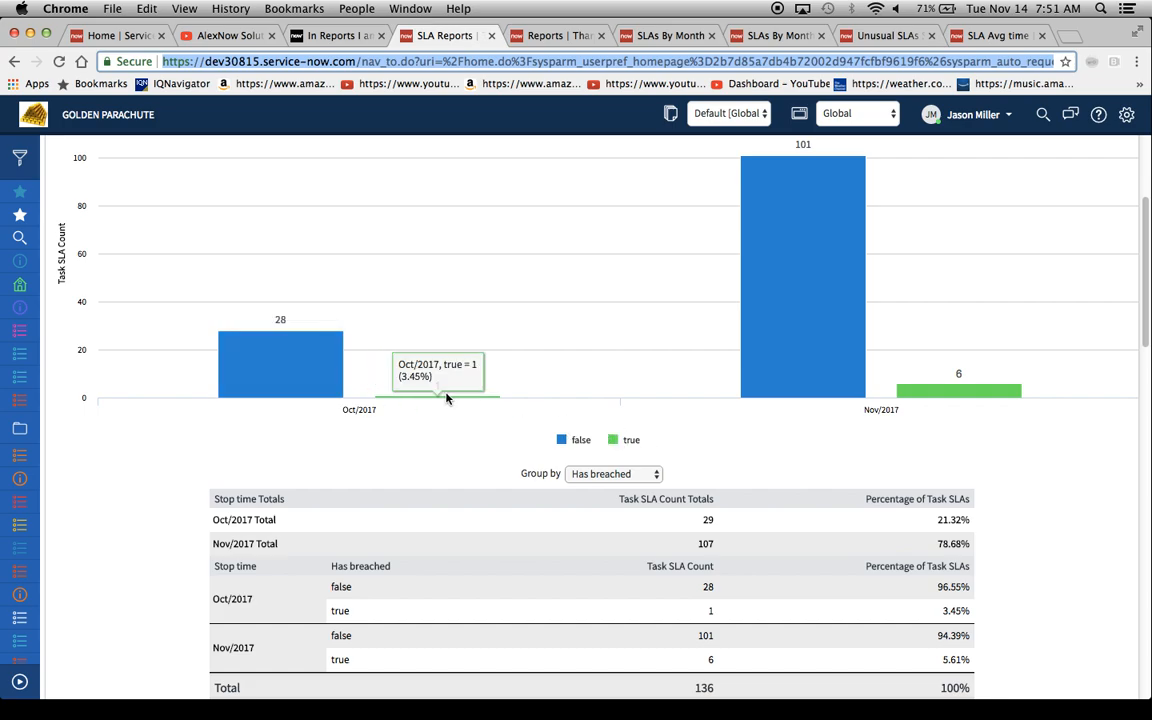
scroll(1004, 483, down, 3)
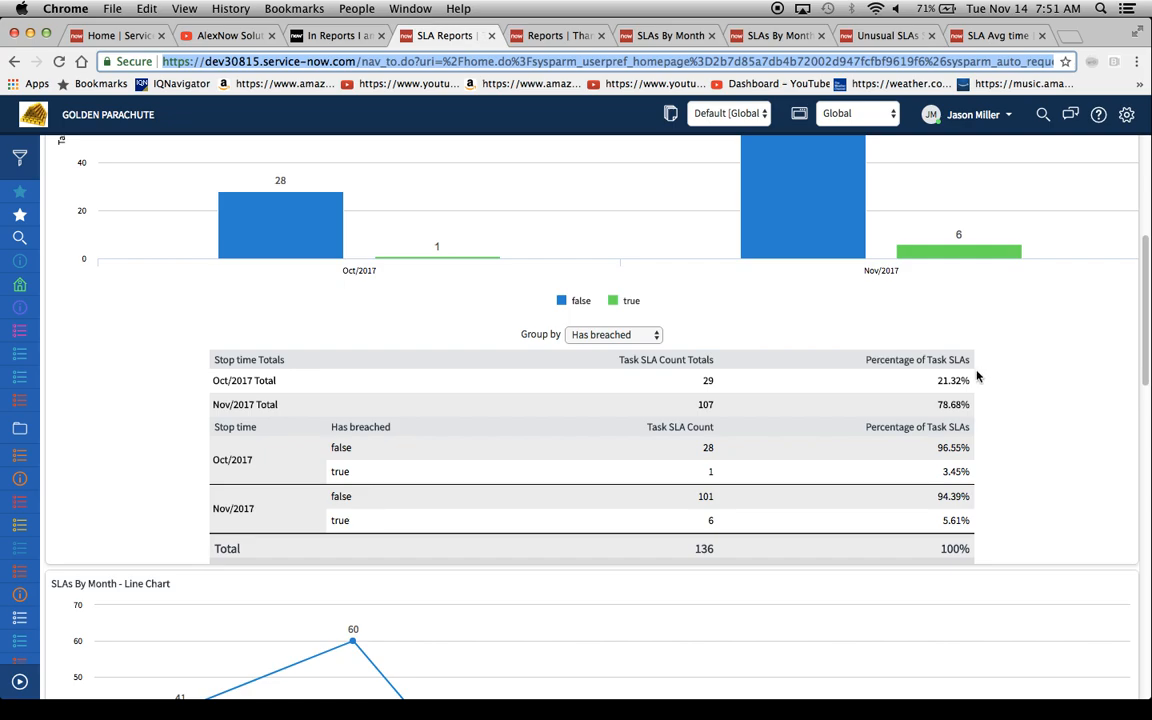
scroll(897, 412, up, 3)
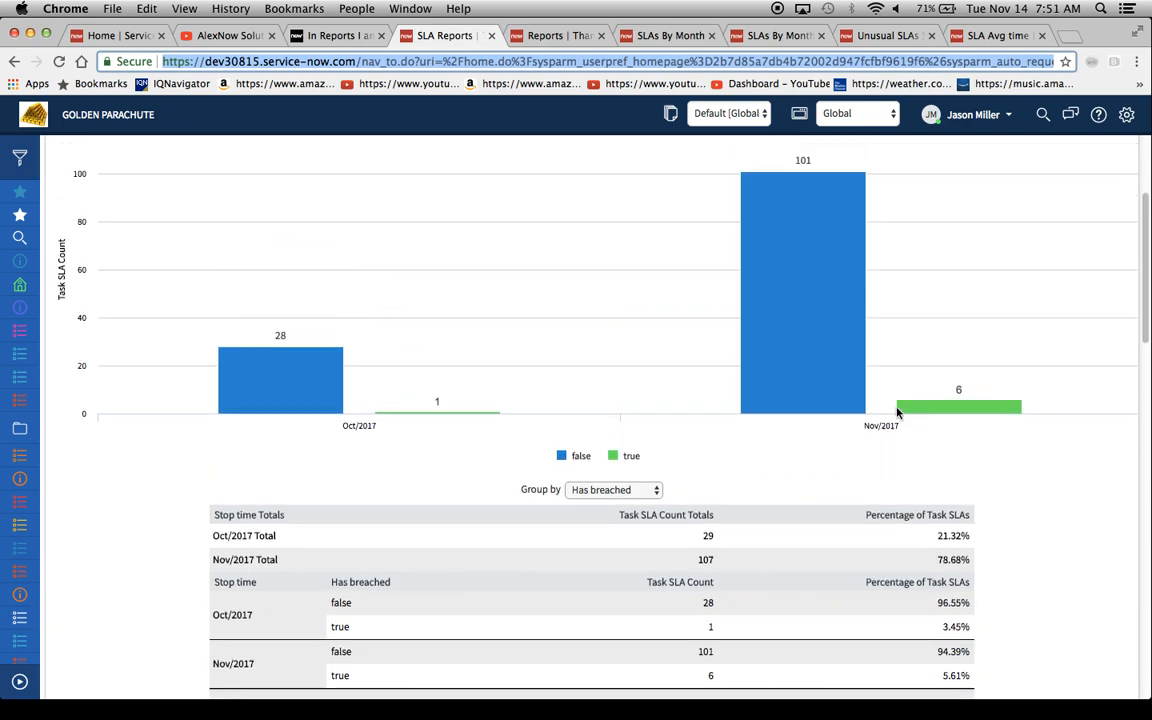
scroll(897, 412, up, 3)
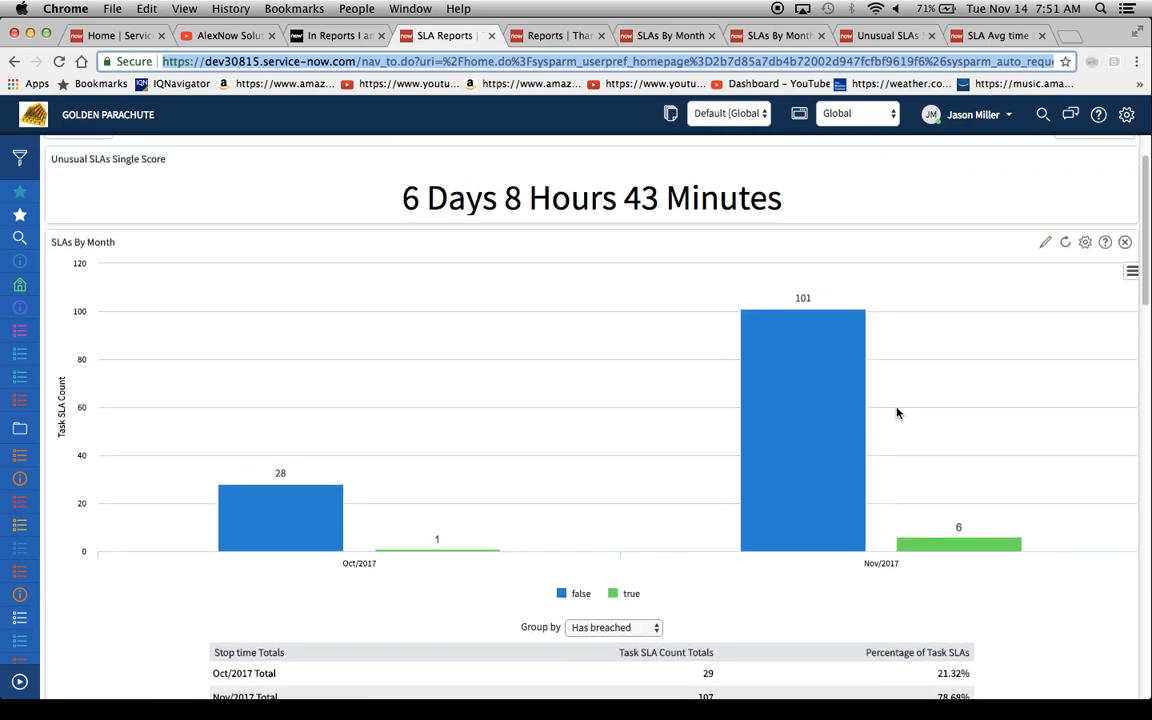
mouse_move(840, 327)
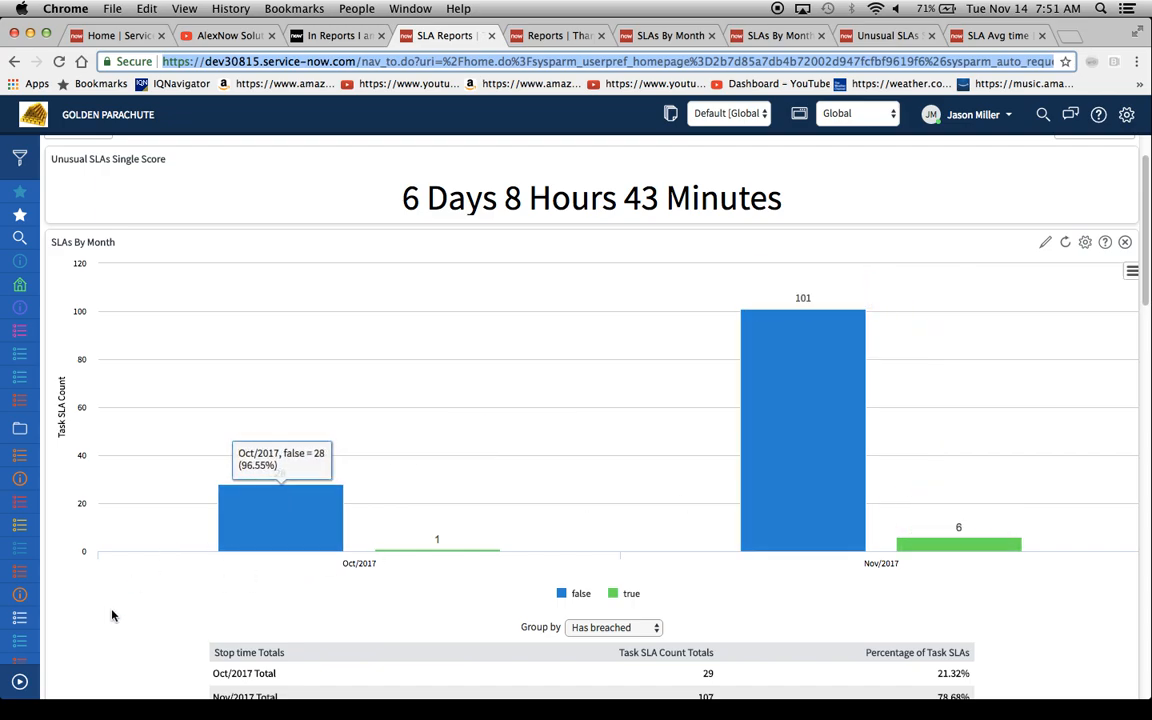
scroll(112, 615, down, 2)
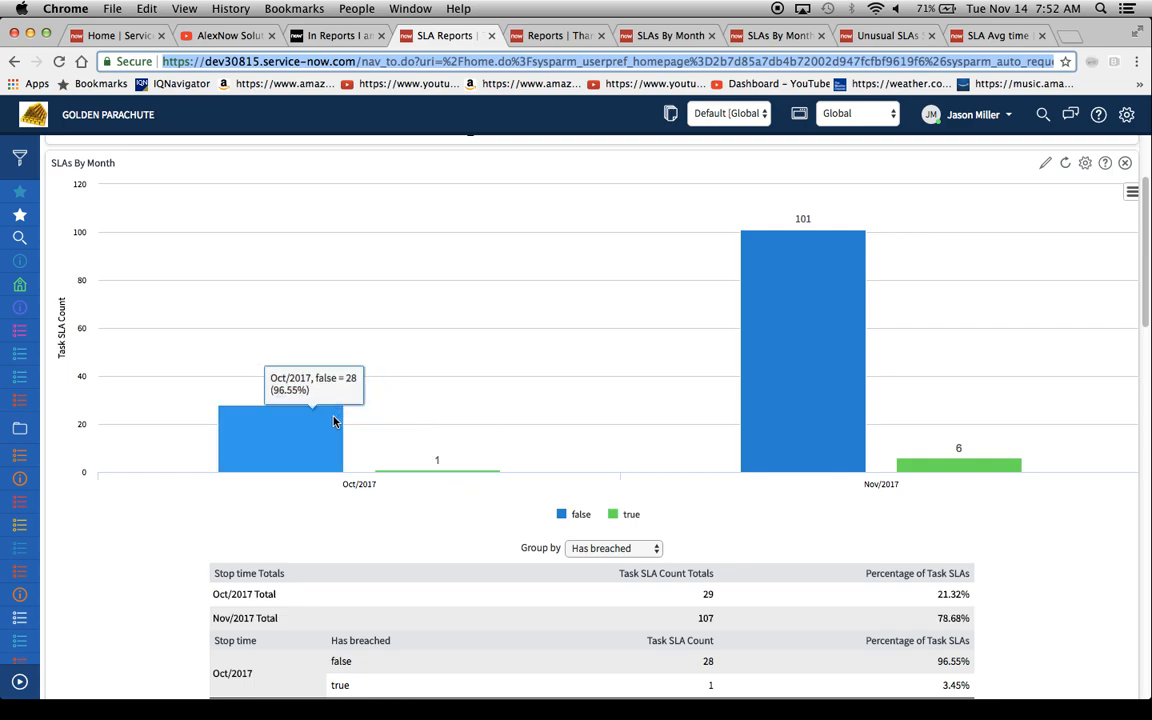
Set the title alignment of the SLAs By Month - Line Chart widget to Center
scroll(1046, 538, down, 1)
scroll(1046, 538, down, 6)
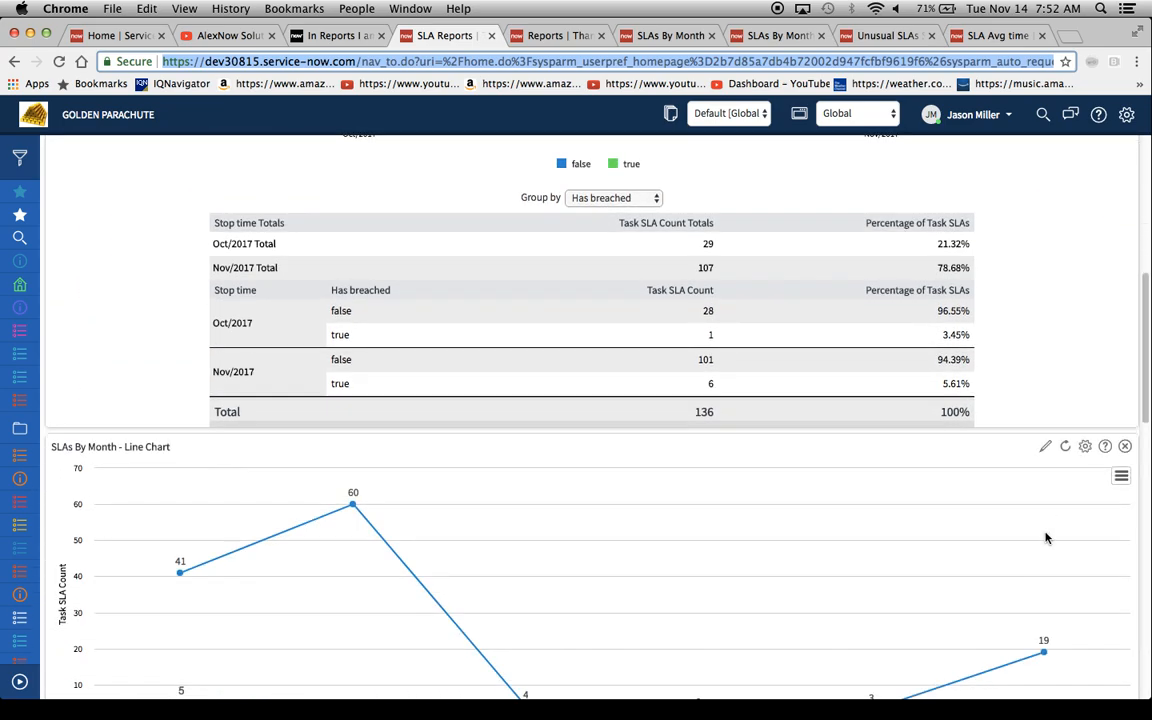
scroll(1046, 538, down, 5)
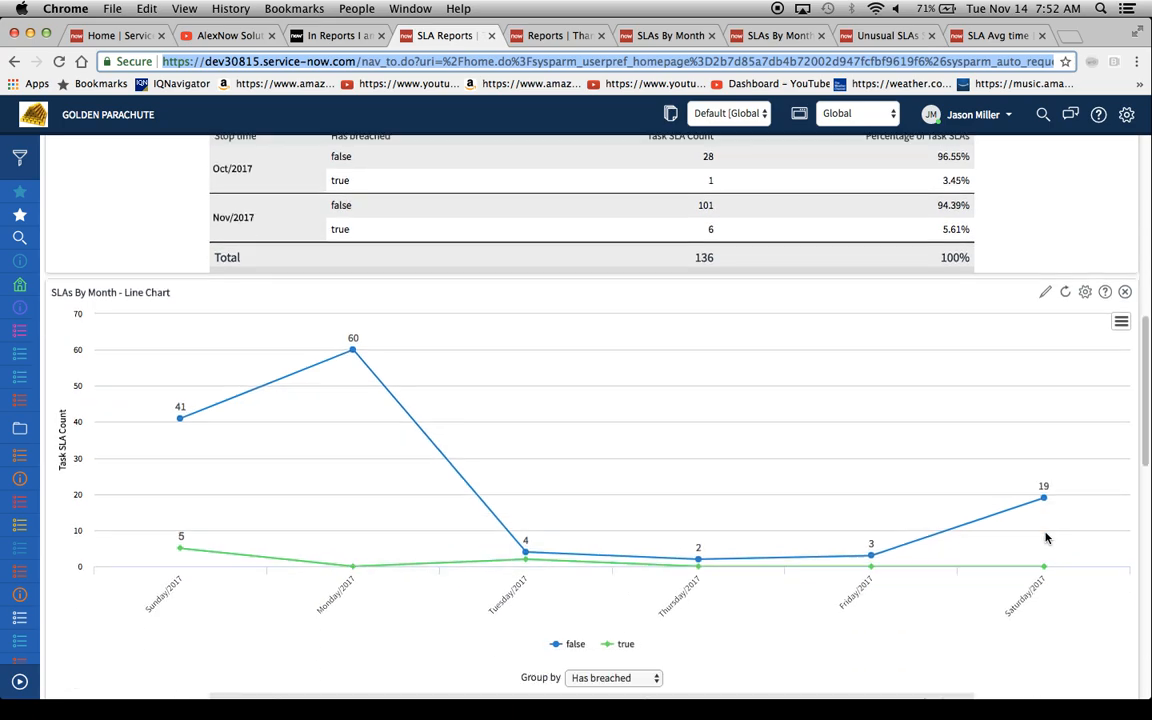
scroll(1046, 538, down, 1)
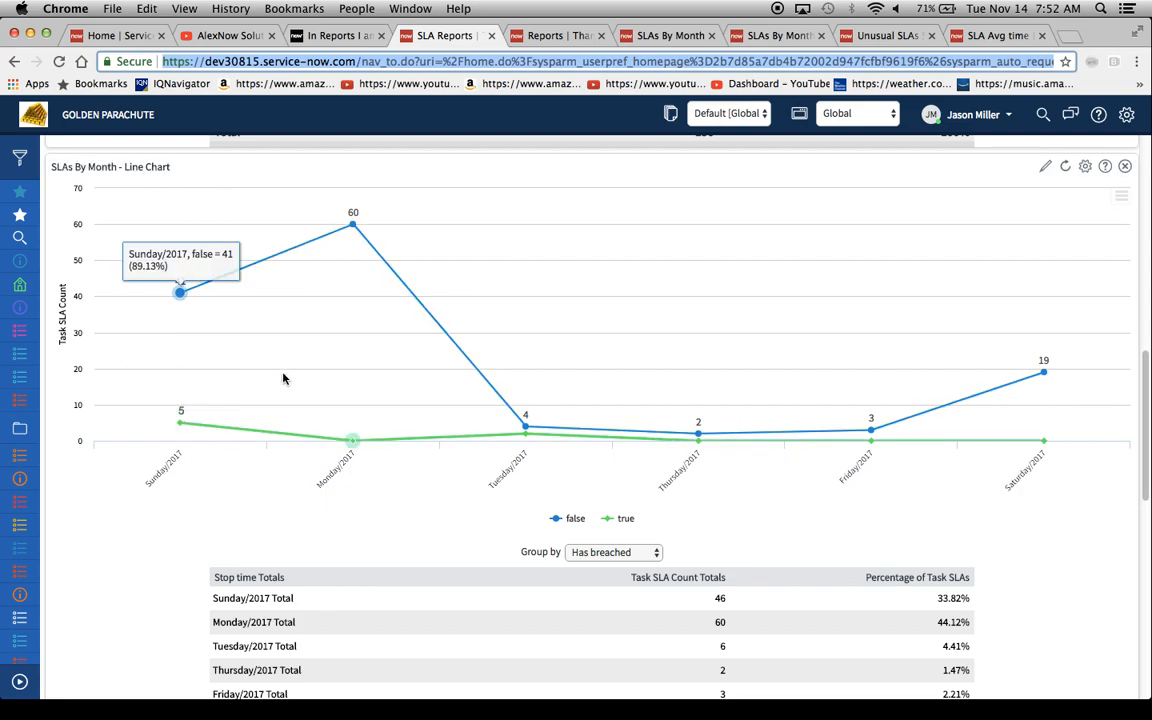
click(1086, 166)
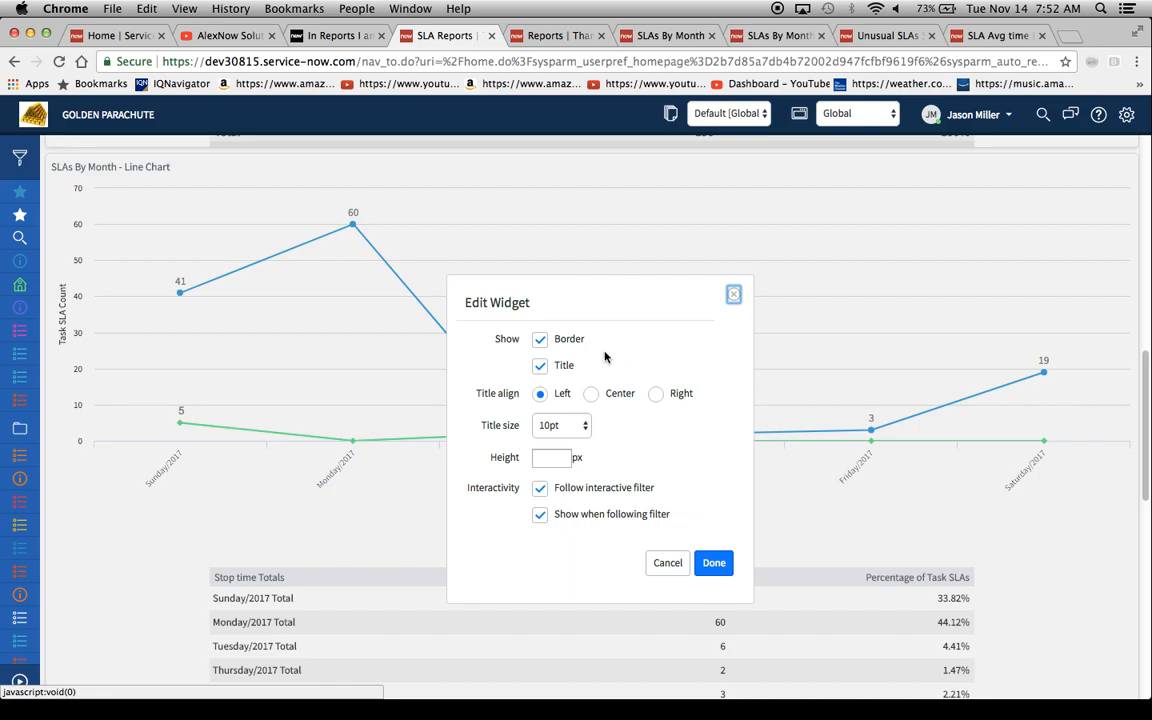
click(591, 393)
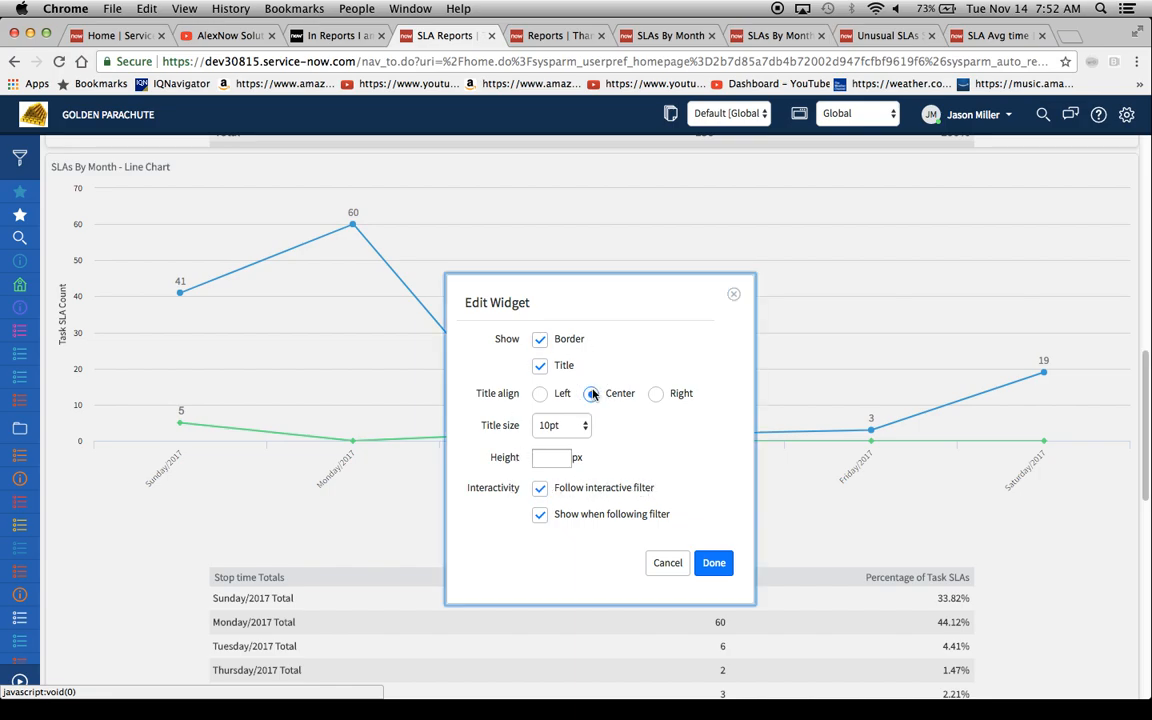
click(713, 566)
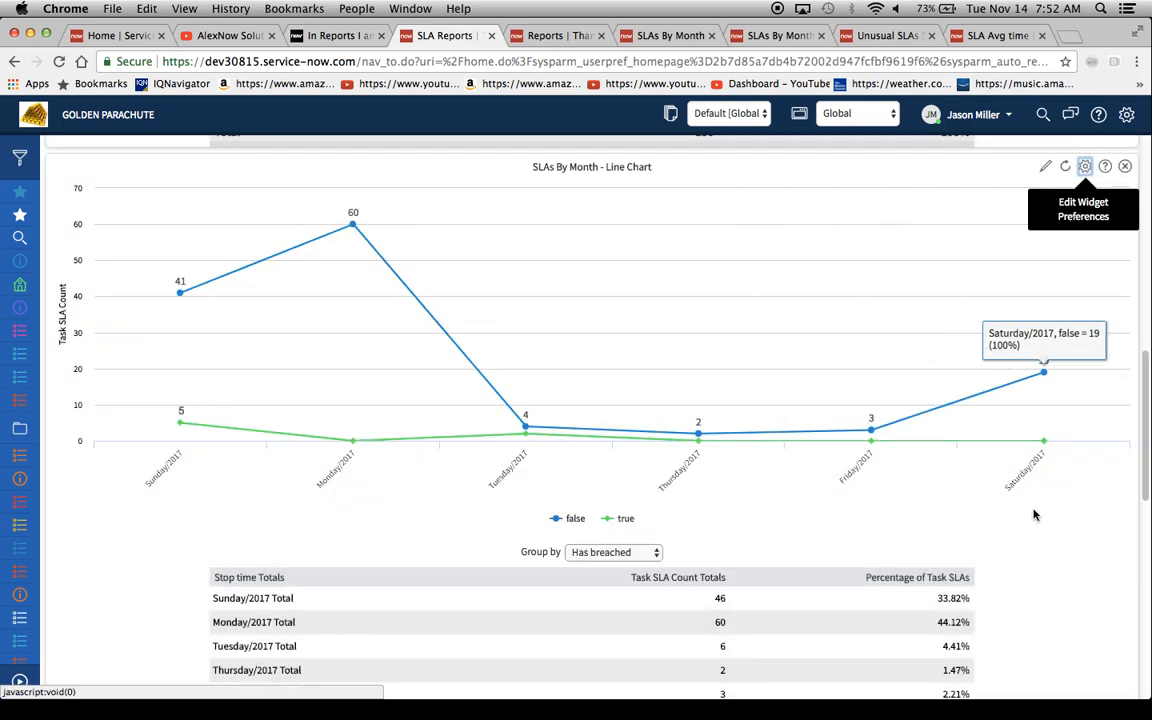
Examine the Avg time box plot, including the elapsed time statistics of the individual Apple iPad 3 SLAs
scroll(1034, 480, down, 5)
scroll(1034, 515, up, 1)
scroll(1034, 515, down, 9)
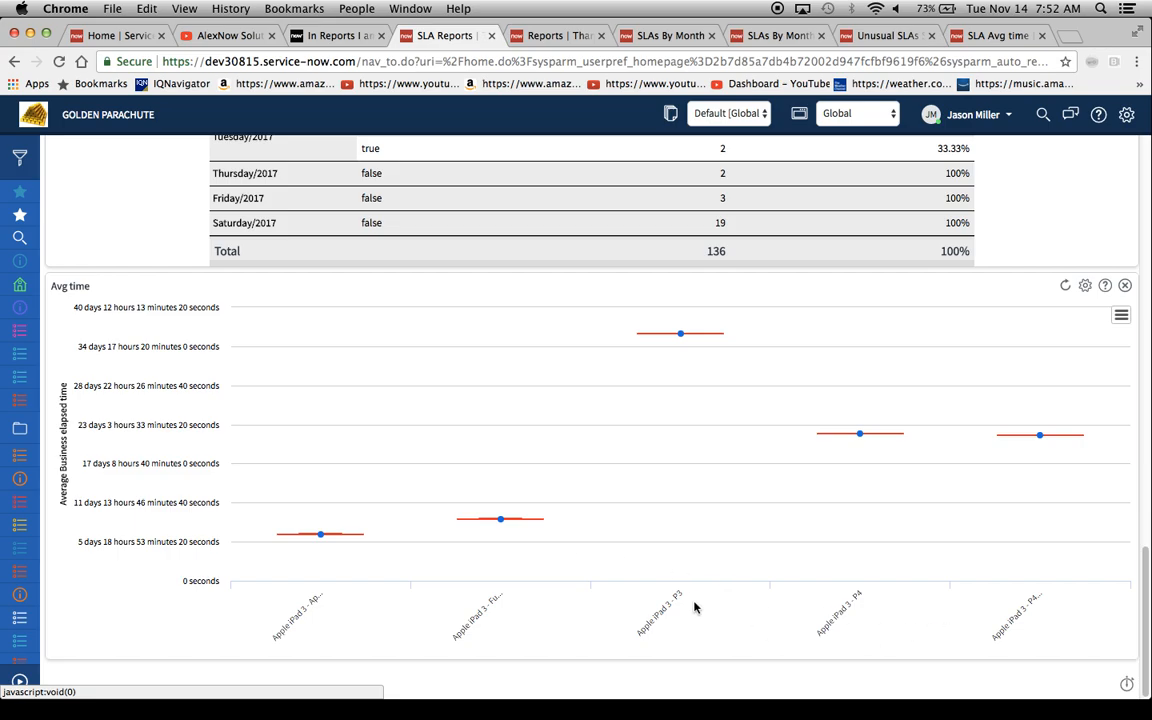
mouse_move(322, 535)
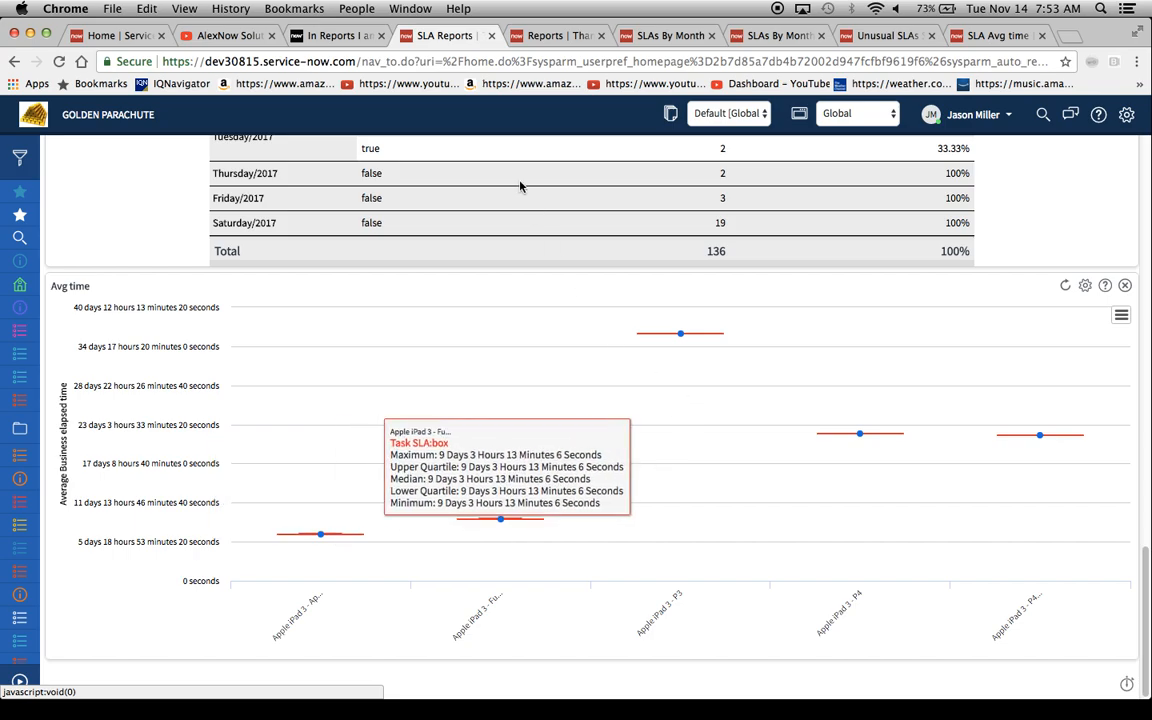
Rename the SLAs By Month - Line Chart report to SLAs By Day - Line Chart
click(546, 37)
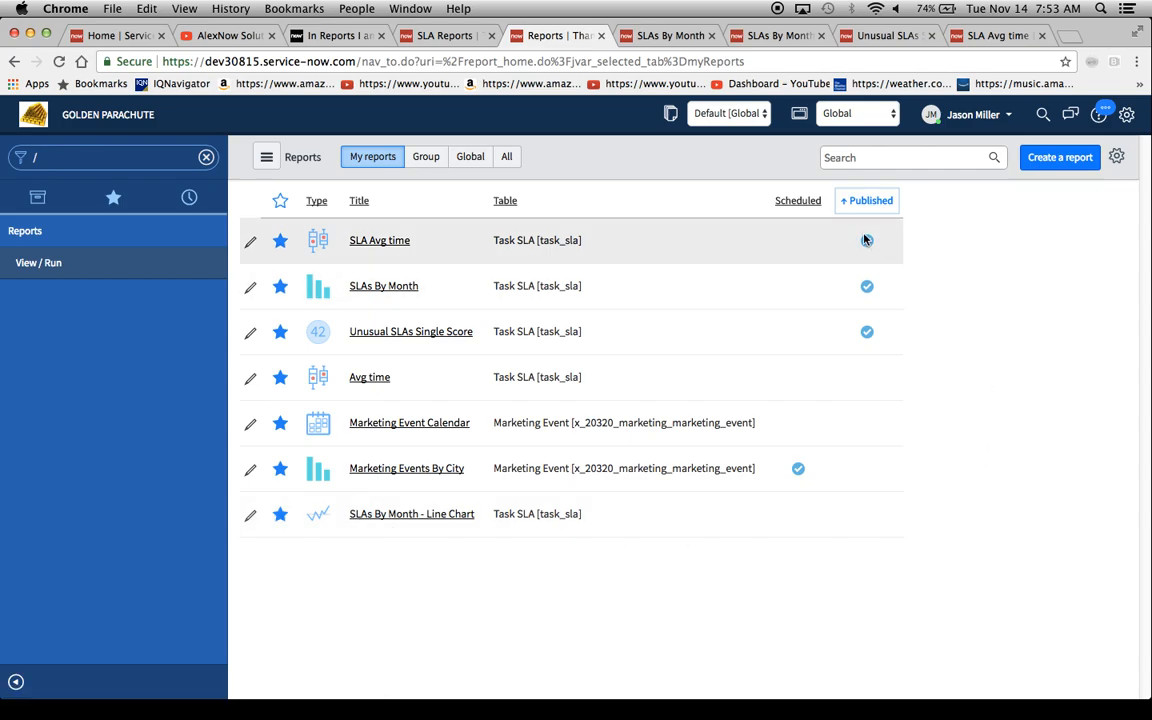
click(770, 35)
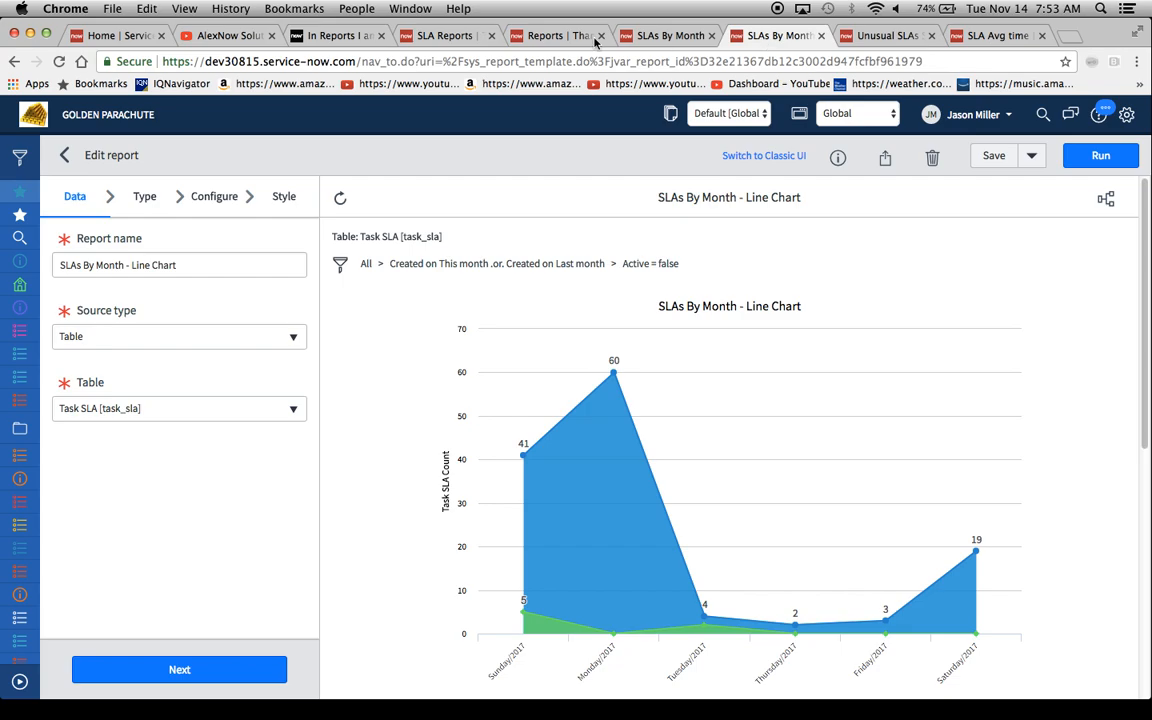
click(118, 268)
key(BackSpace)
key(BackSpace)
key(BackSpace)
key(BackSpace)
key(BackSpace)
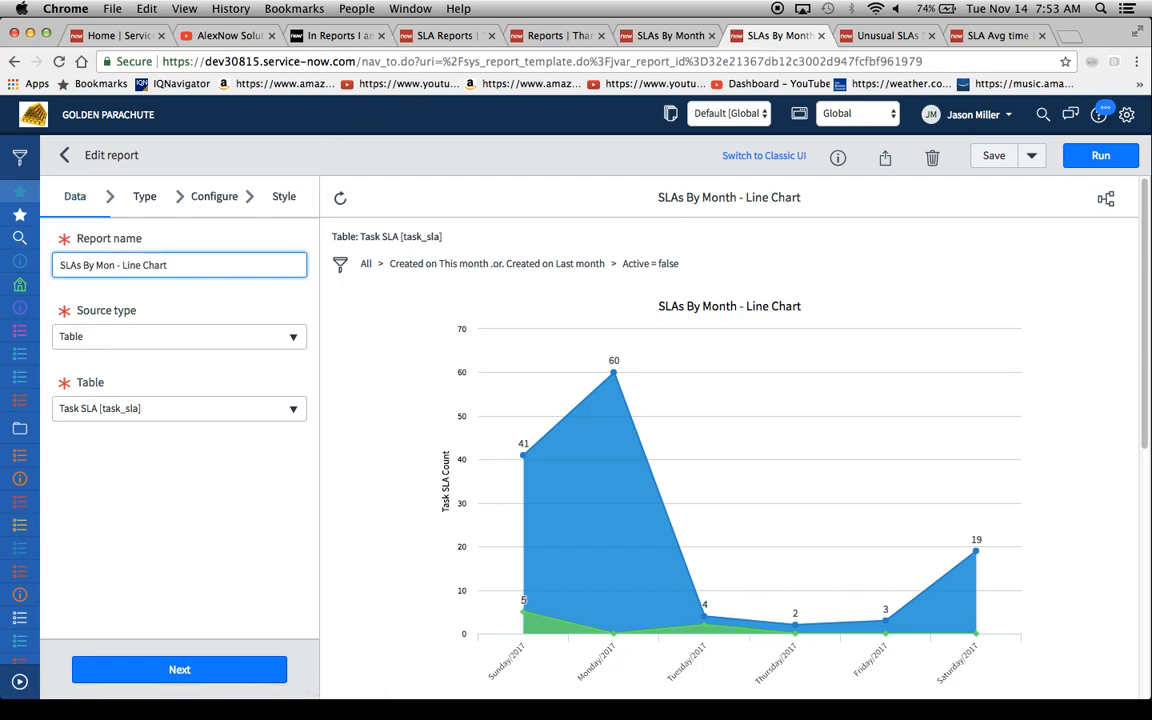
text(Day)
Change the report's chart type to Line under Time Series, run the report and save it
click(144, 196)
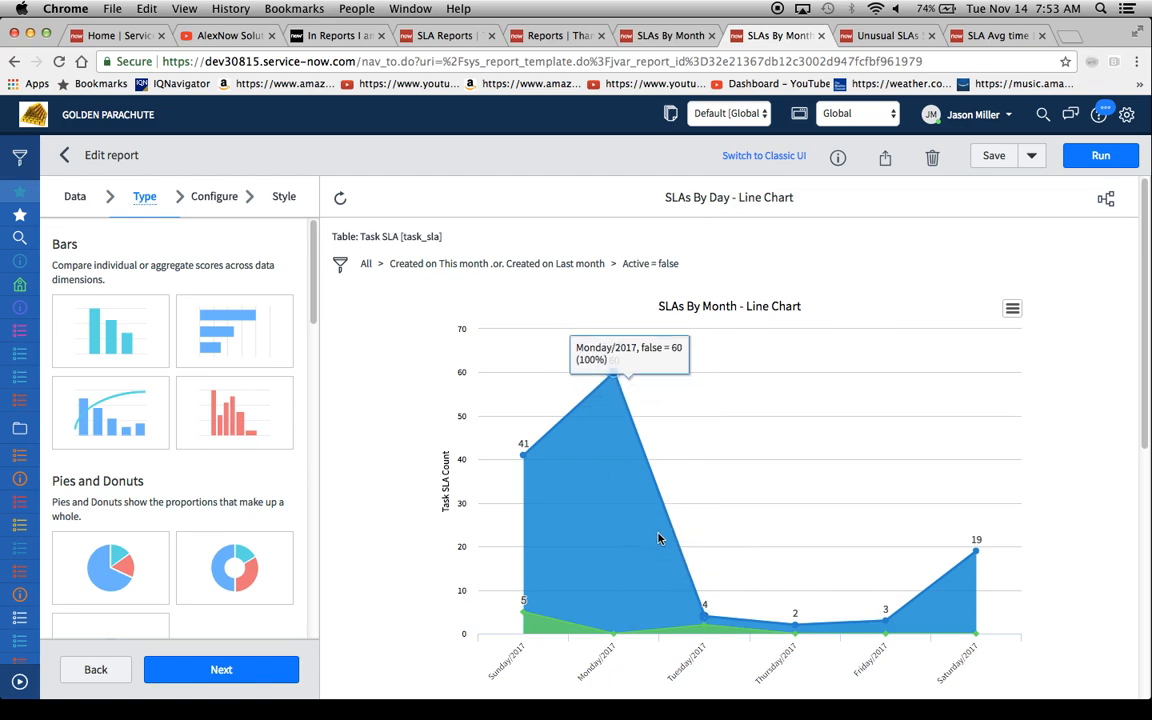
scroll(244, 505, down, 10)
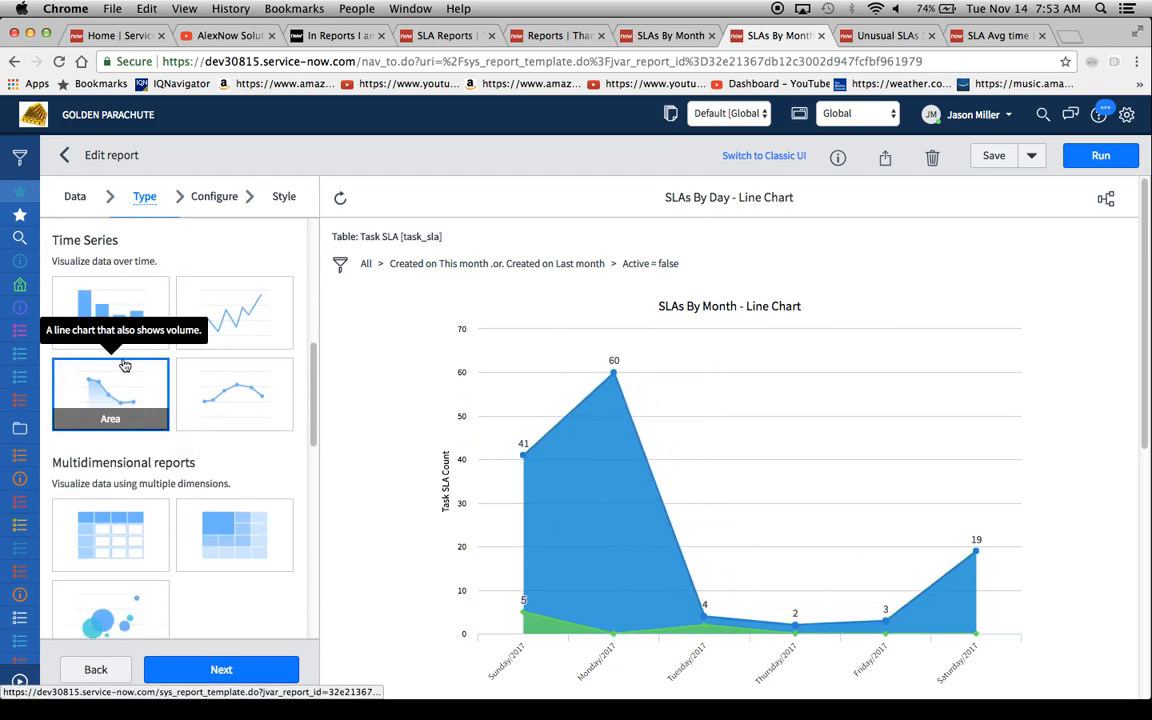
click(228, 303)
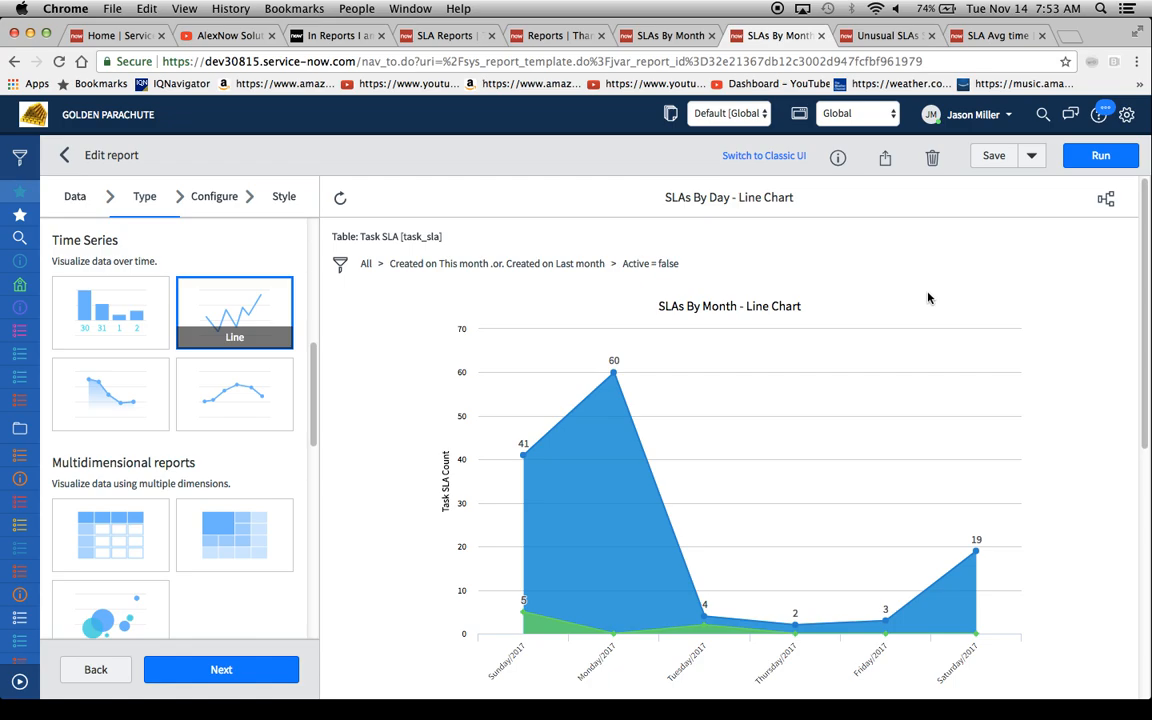
scroll(955, 306, up, 1)
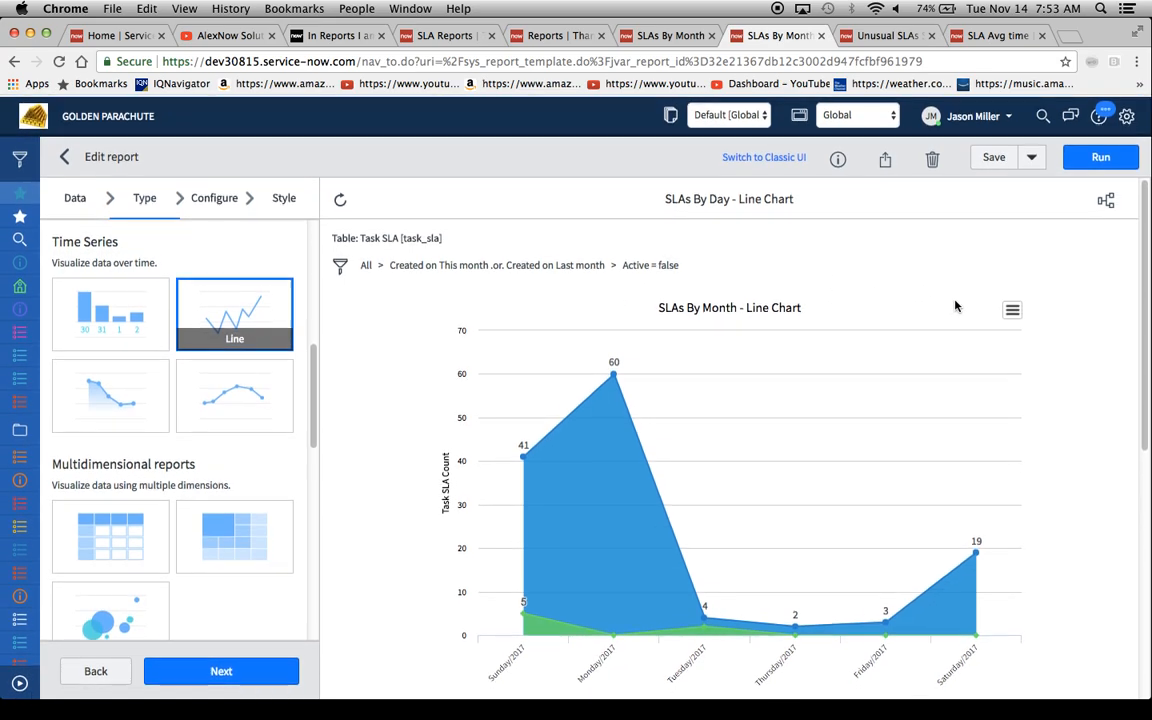
click(1100, 157)
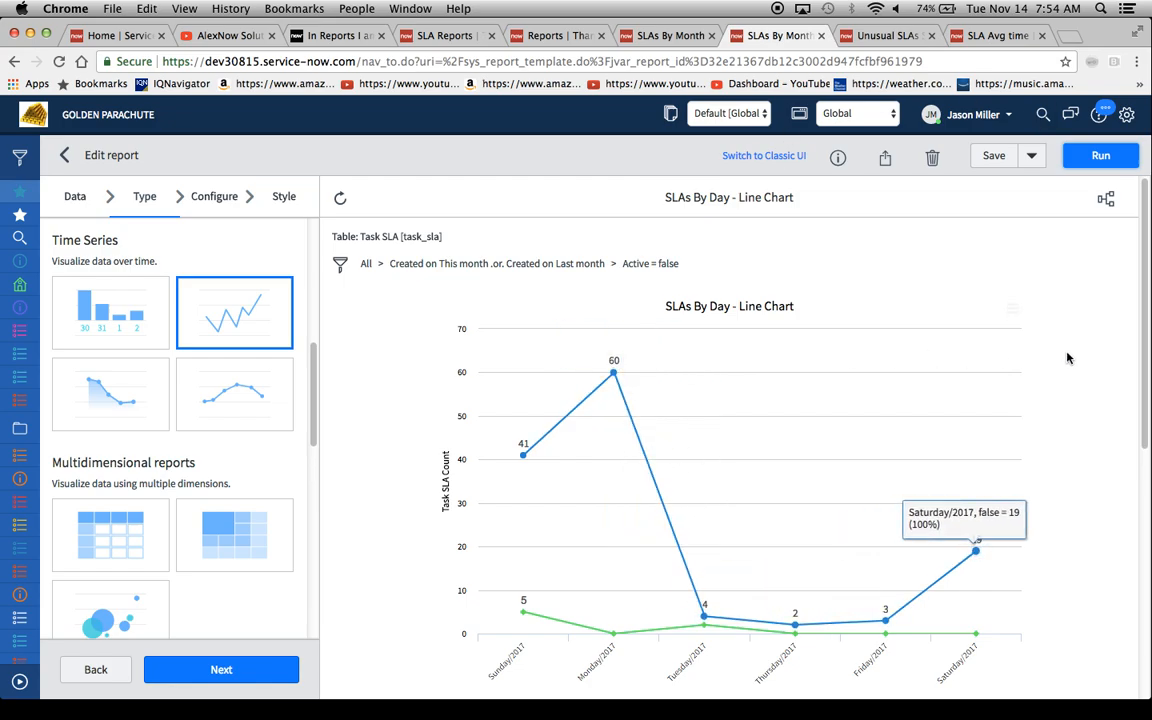
click(994, 157)
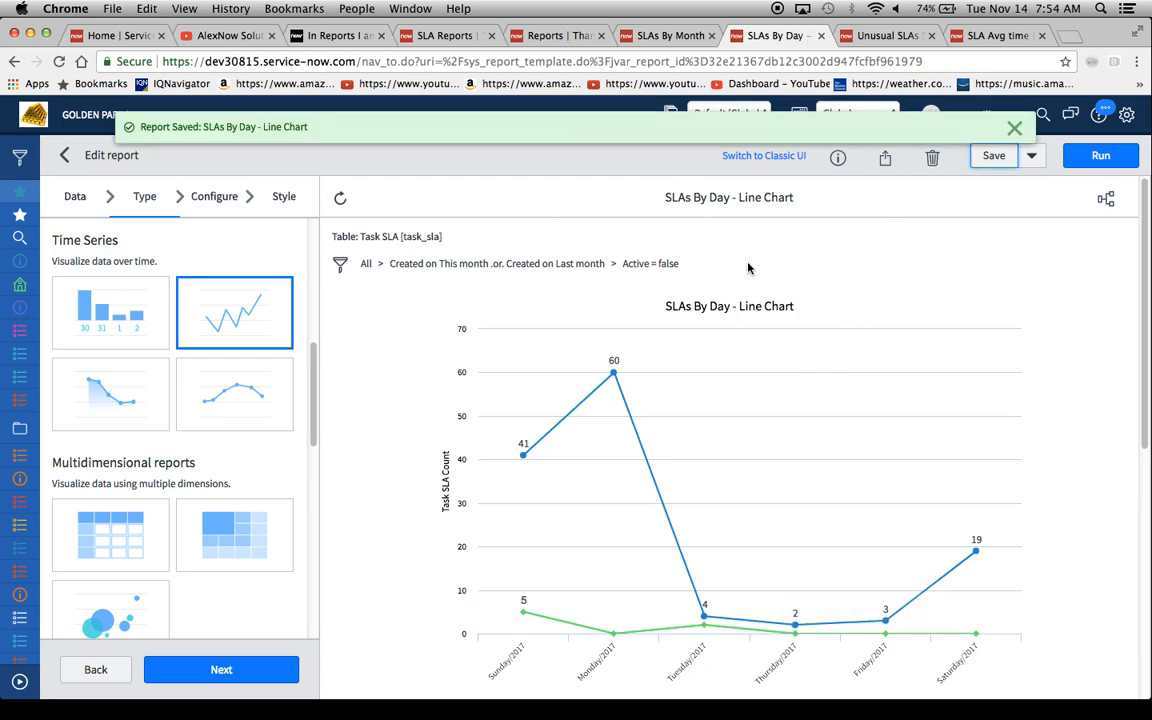
Refresh the SLAs By Month - Line Chart widget on the SLA Reports homepage and look over the other report widgets
click(551, 37)
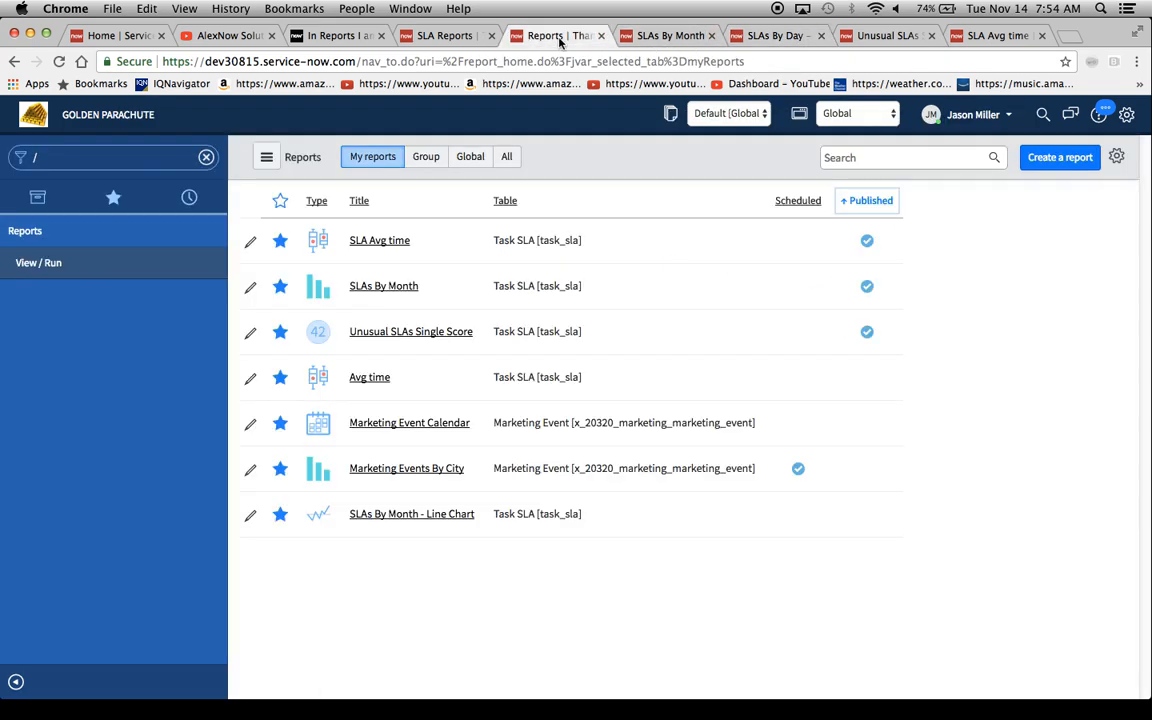
click(445, 36)
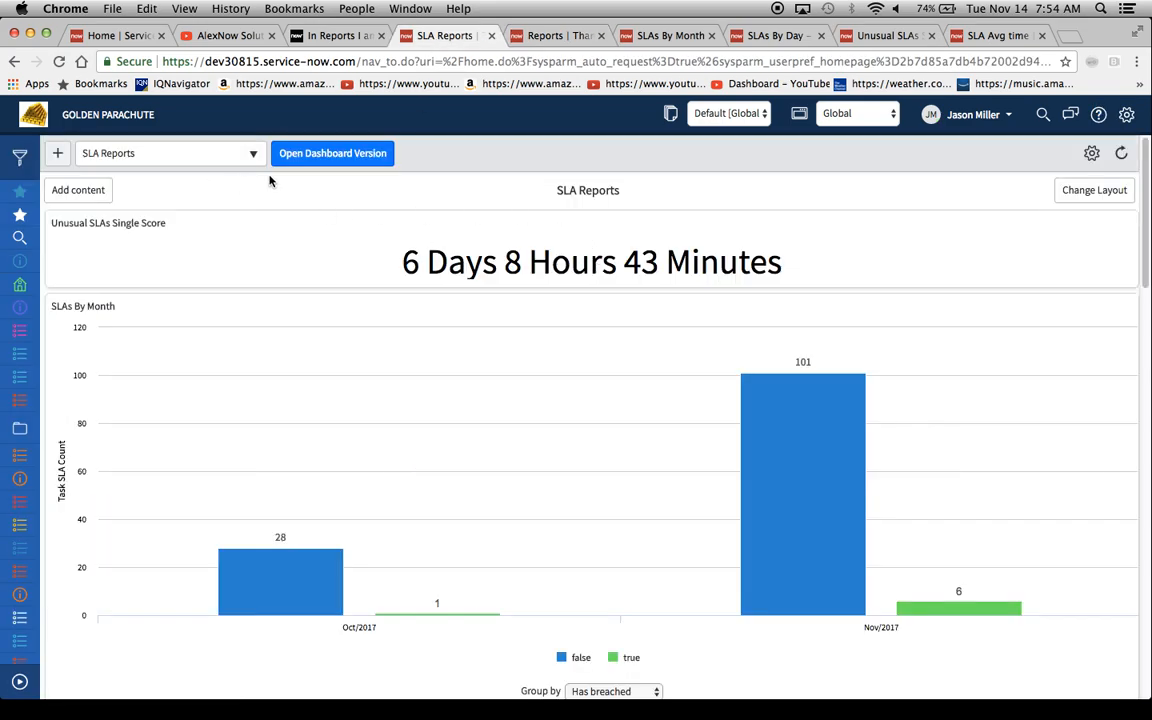
scroll(1029, 431, down, 10)
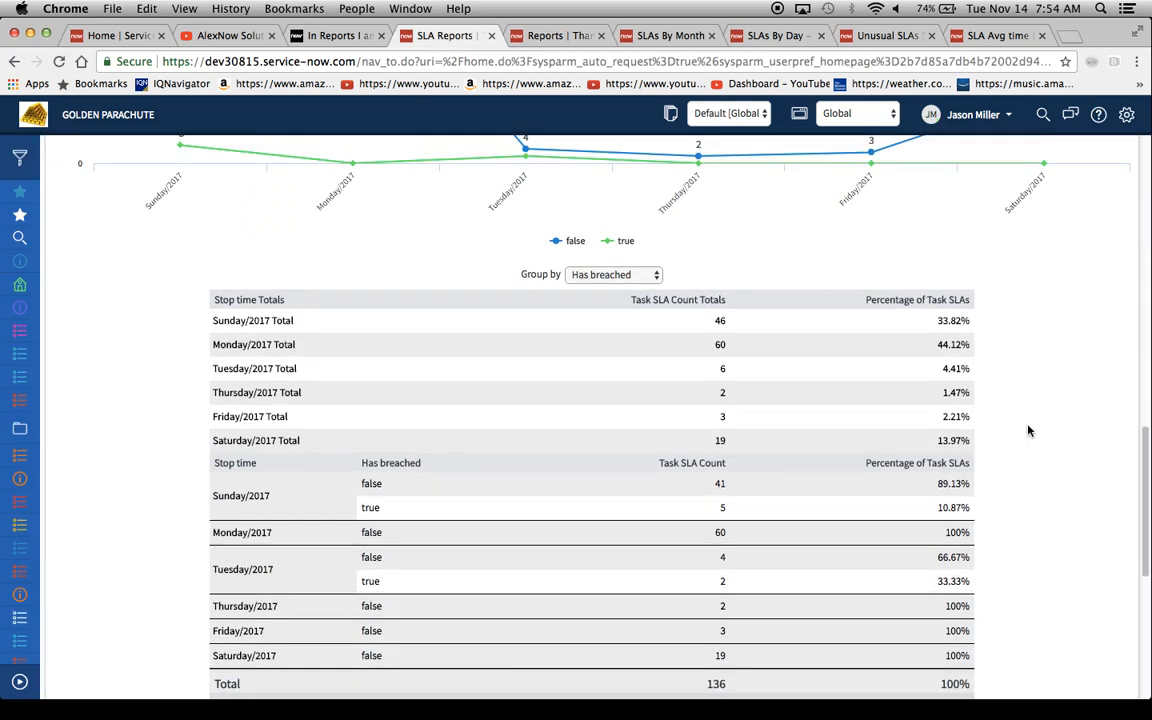
scroll(1029, 431, up, 5)
click(1065, 371)
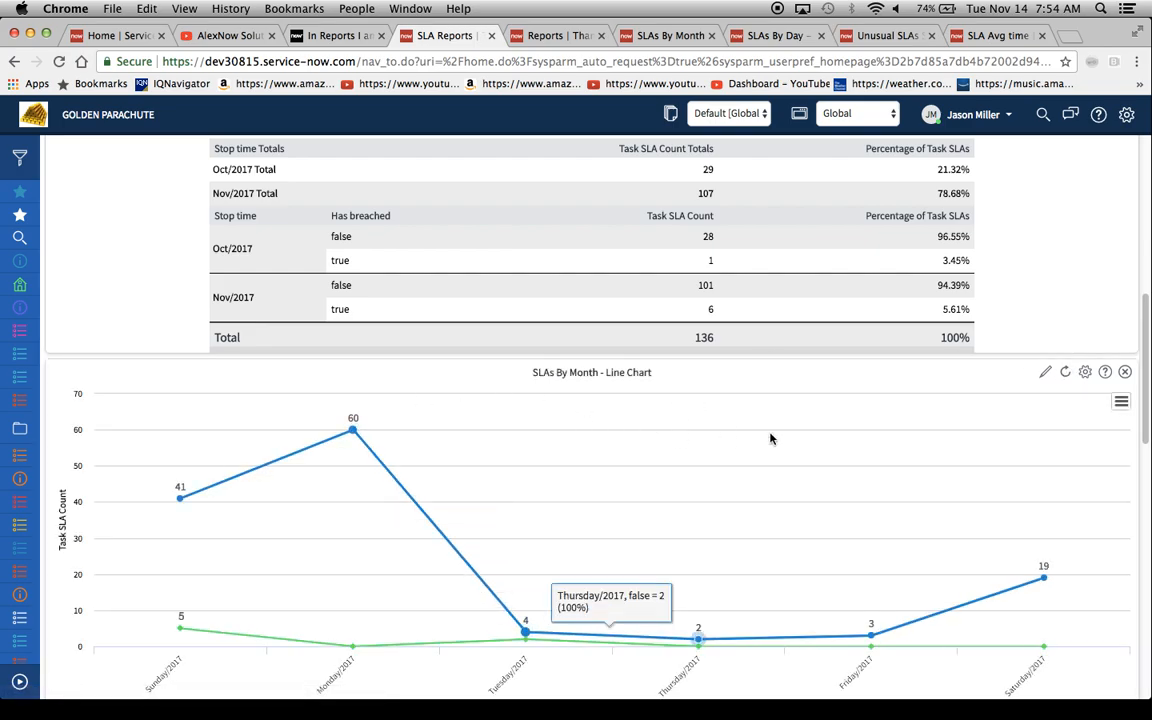
scroll(855, 451, down, 1)
scroll(855, 451, down, 10)
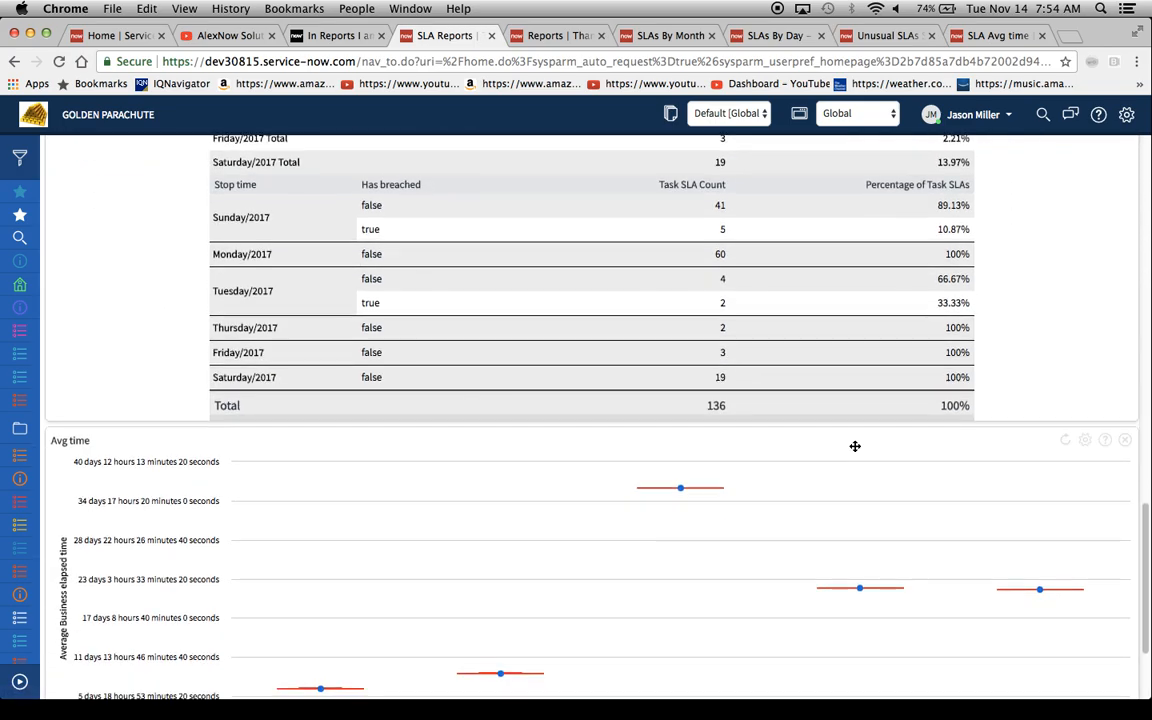
scroll(855, 451, up, 8)
scroll(855, 451, up, 10)
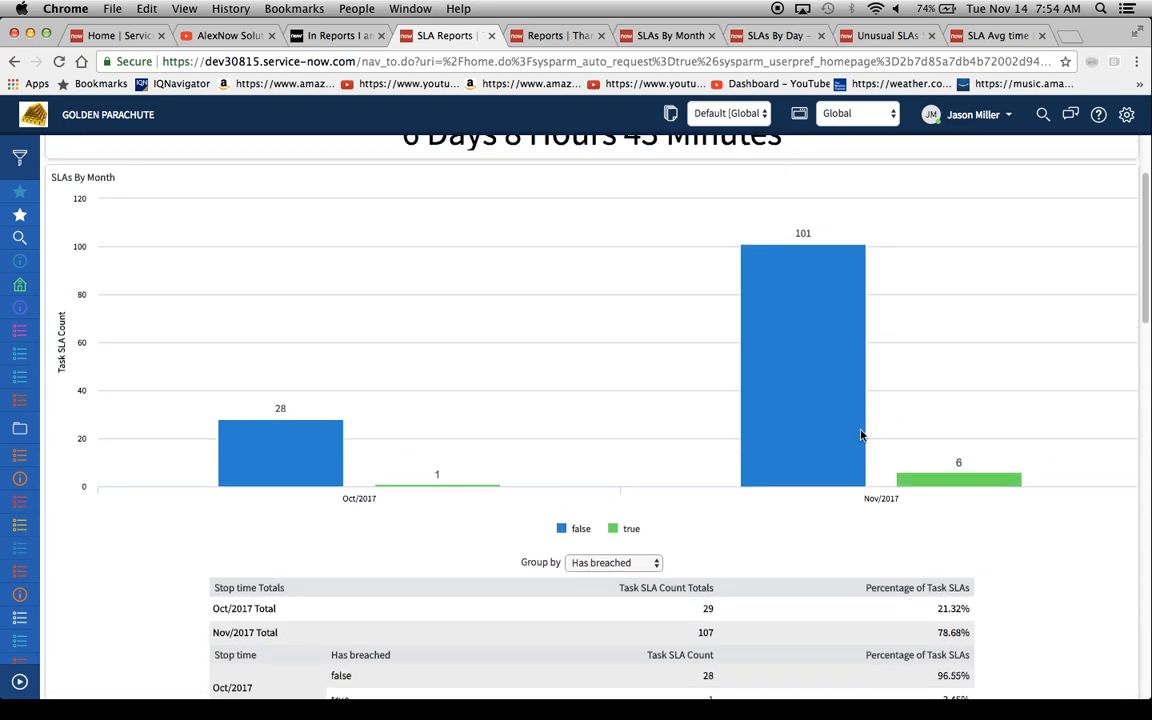
scroll(883, 185, up, 3)
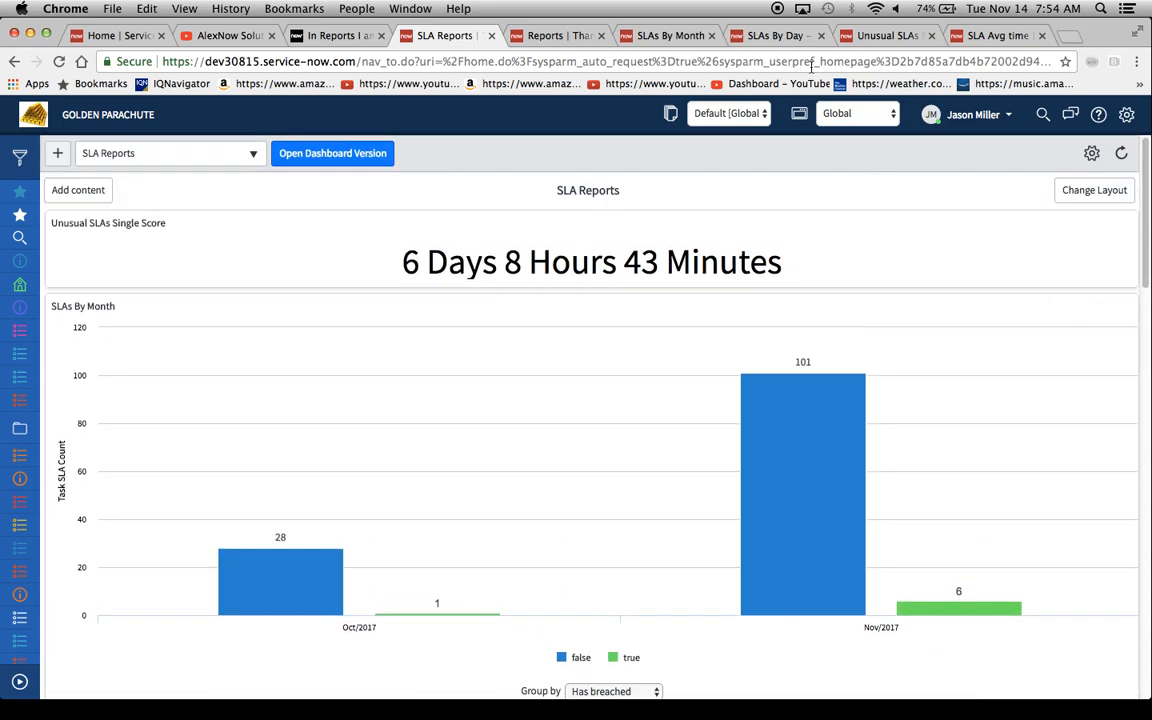
Return to the SLAs By Day - Line Chart report and examine its grouping, trend settings and available source types
click(652, 38)
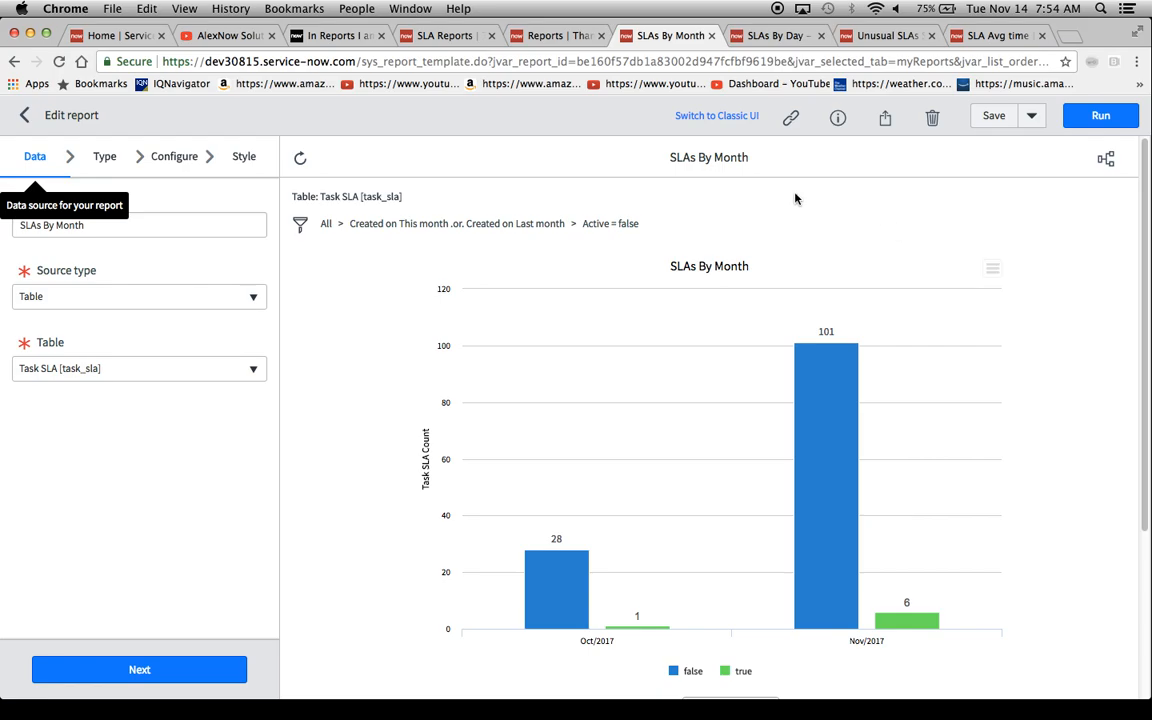
click(775, 35)
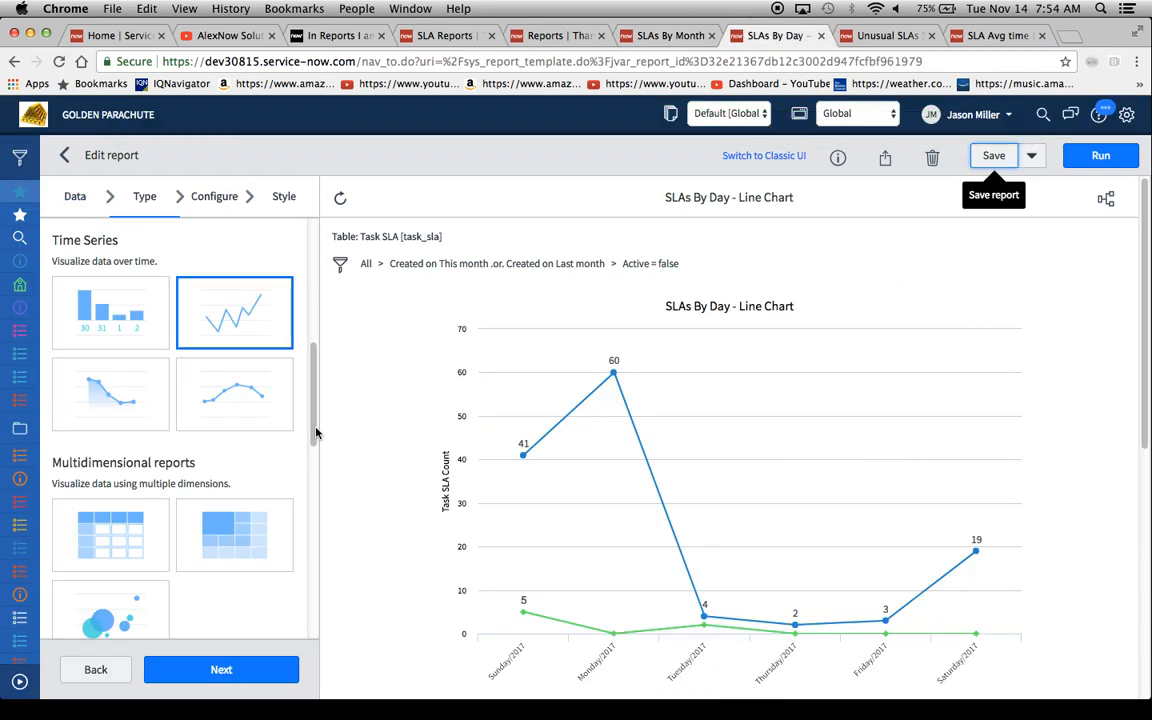
click(212, 200)
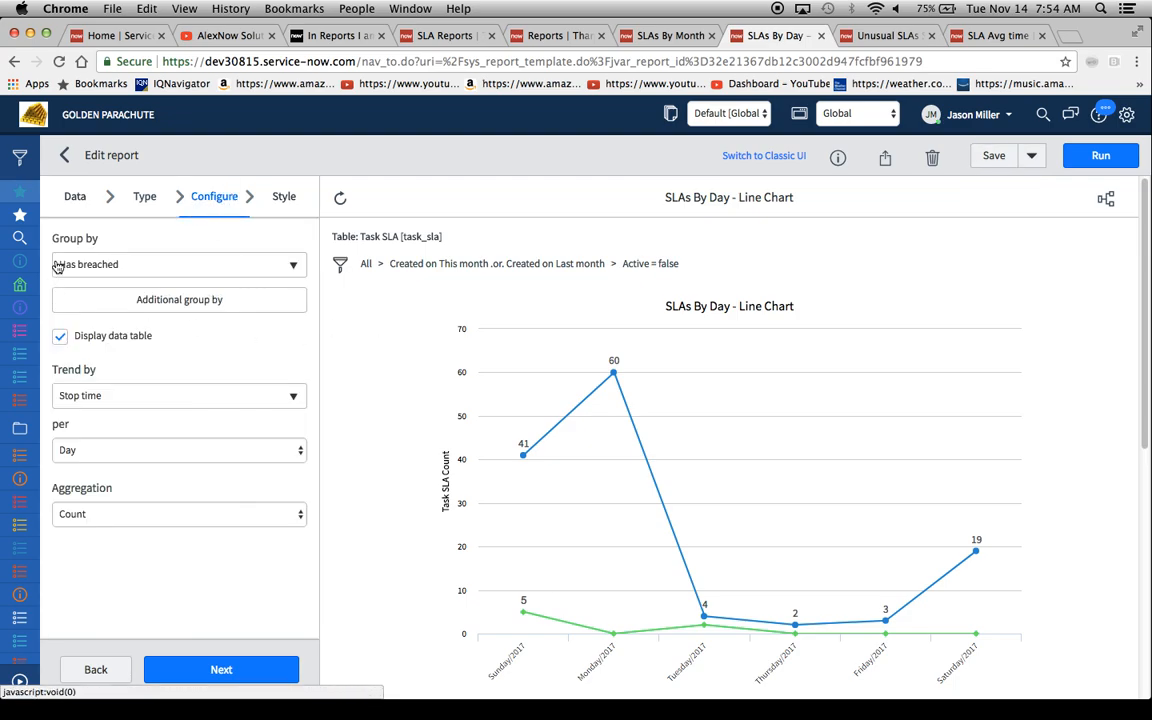
click(73, 199)
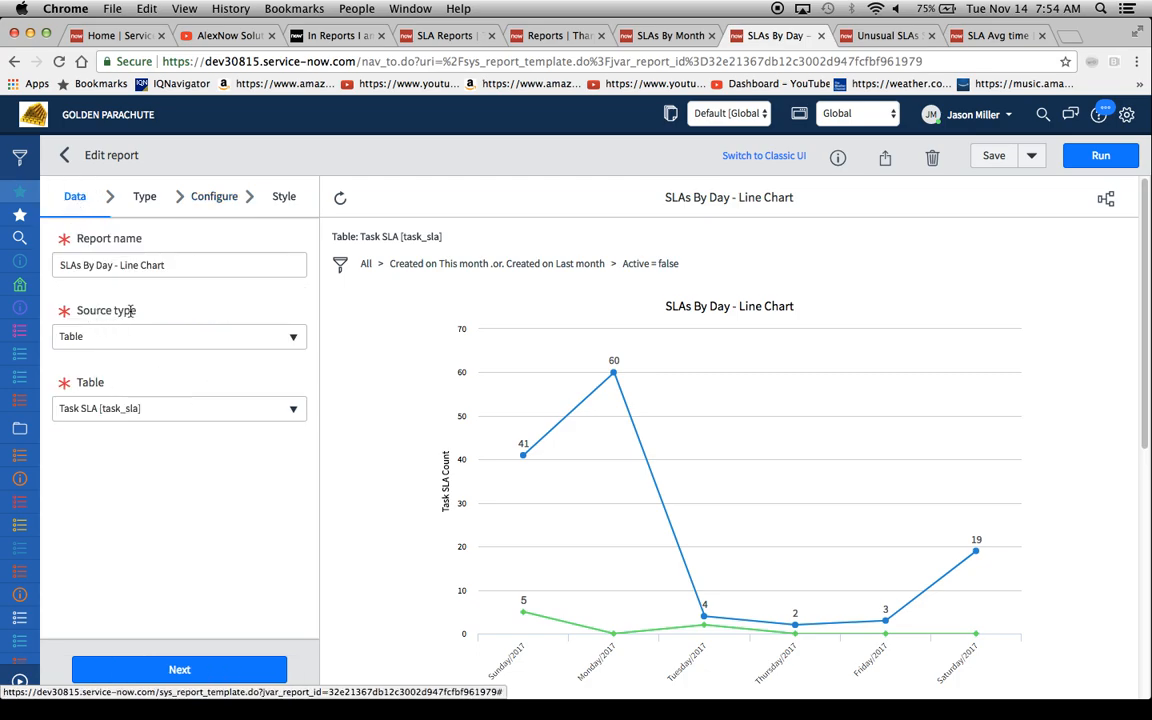
click(70, 336)
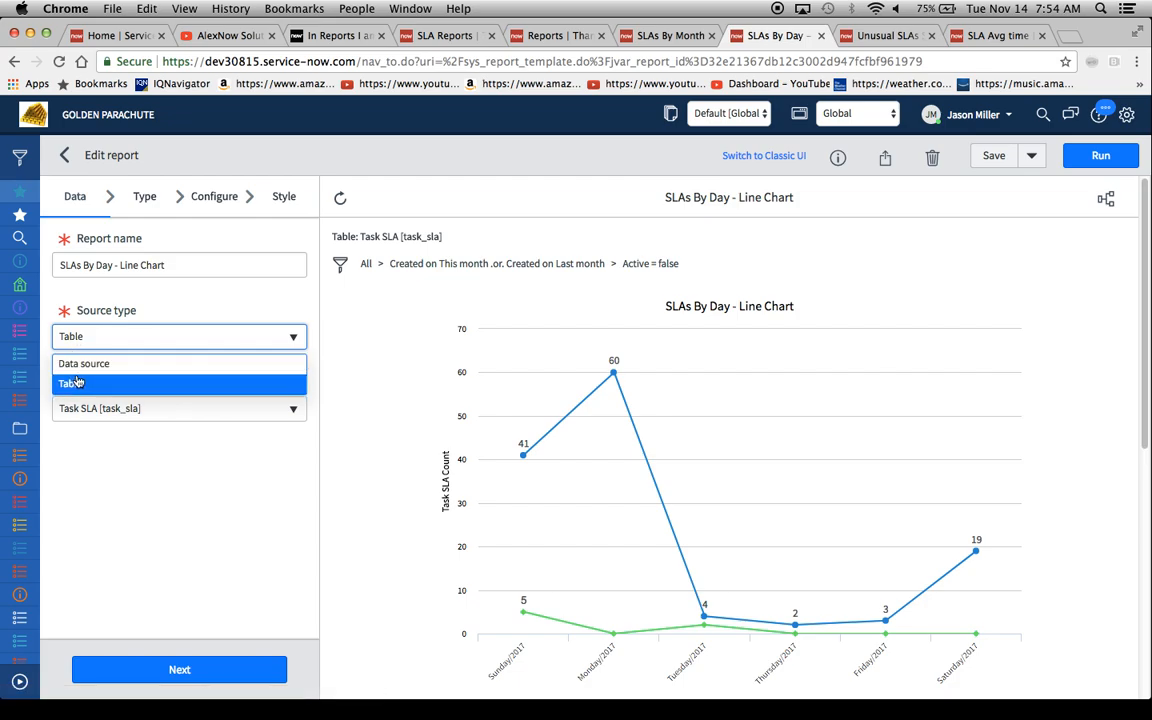
click(150, 330)
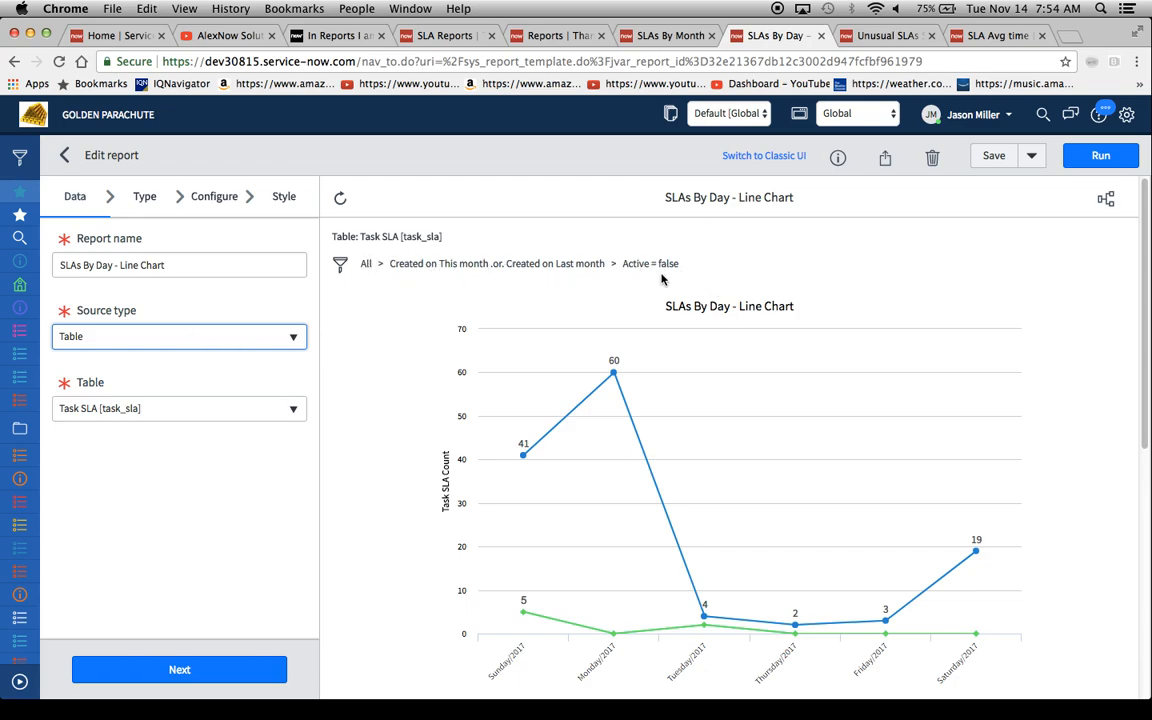
Look at the form for saving the report as a data source and close it without creating one
click(1032, 157)
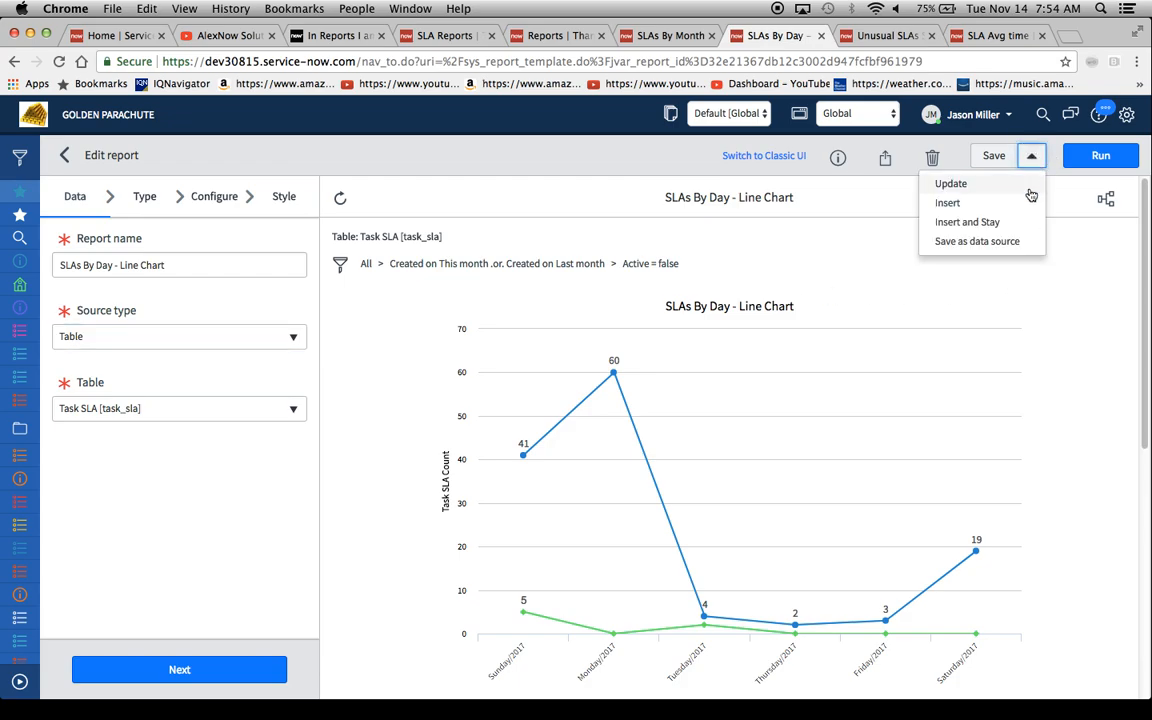
click(980, 243)
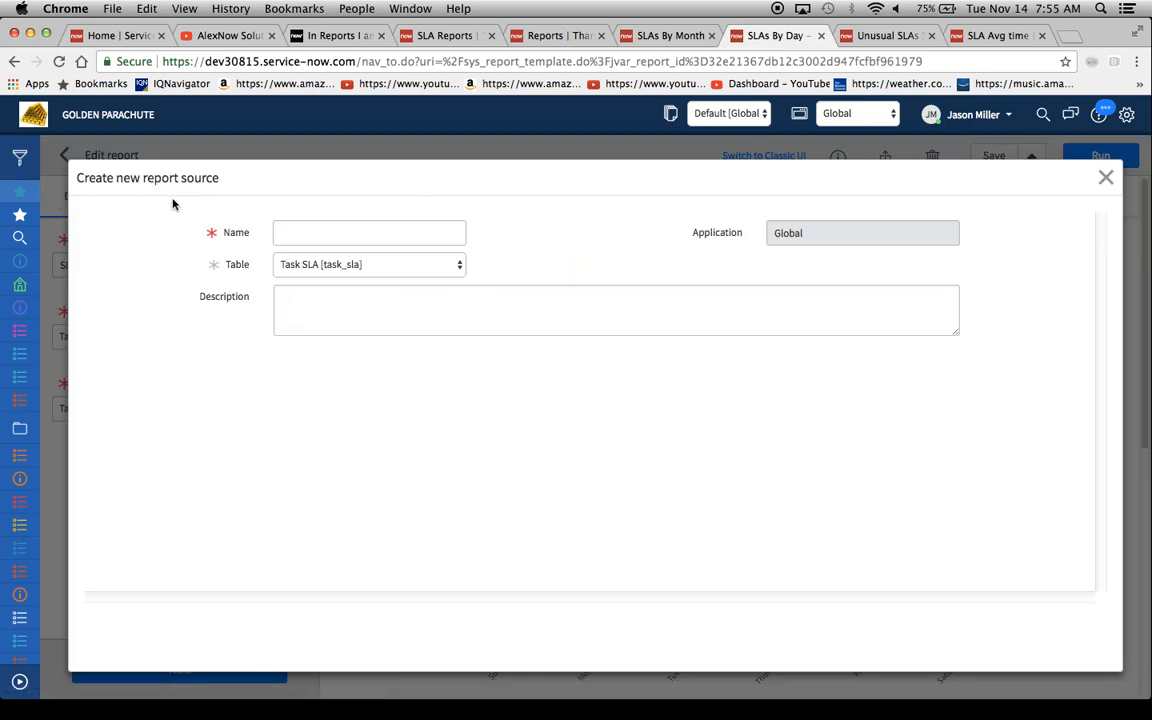
click(1105, 180)
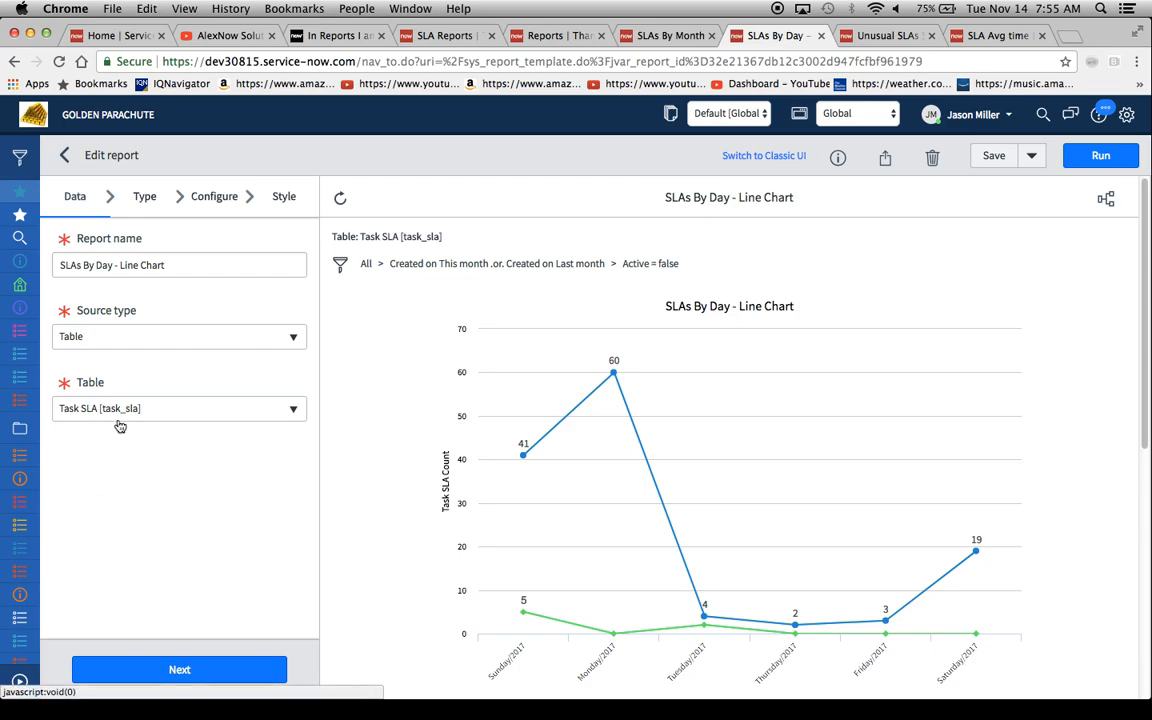
Show the report's configuration settings and switch the grouping below the previewed line chart to Priority
click(155, 214)
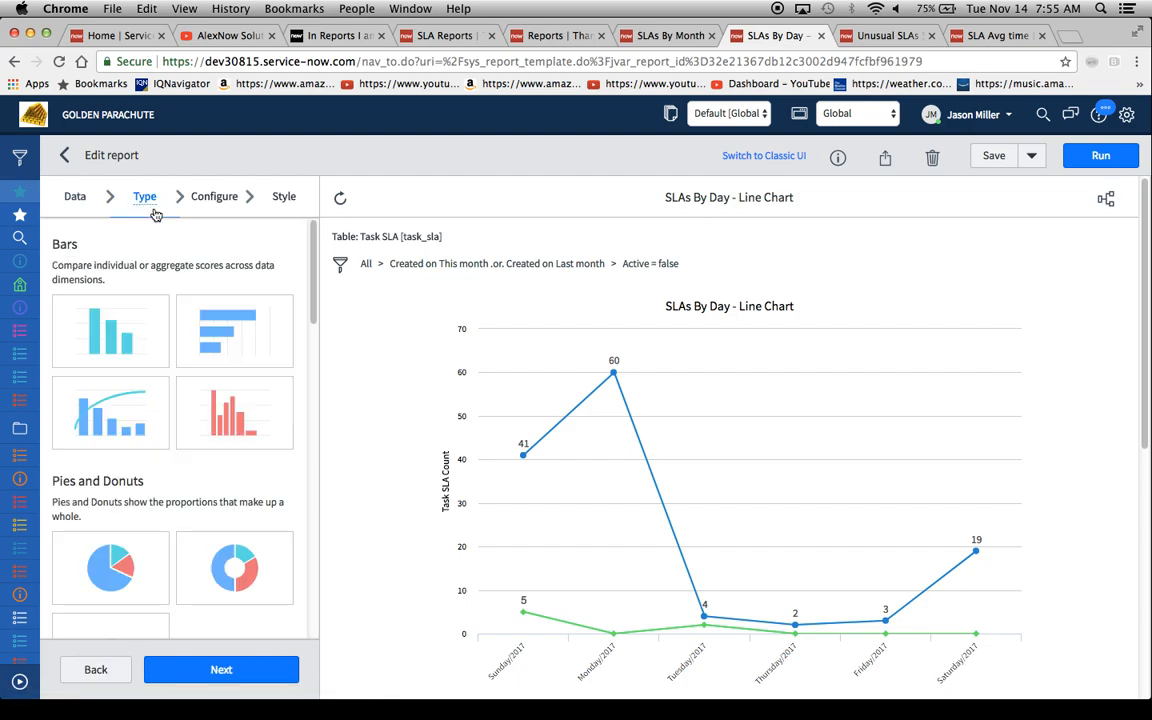
click(220, 200)
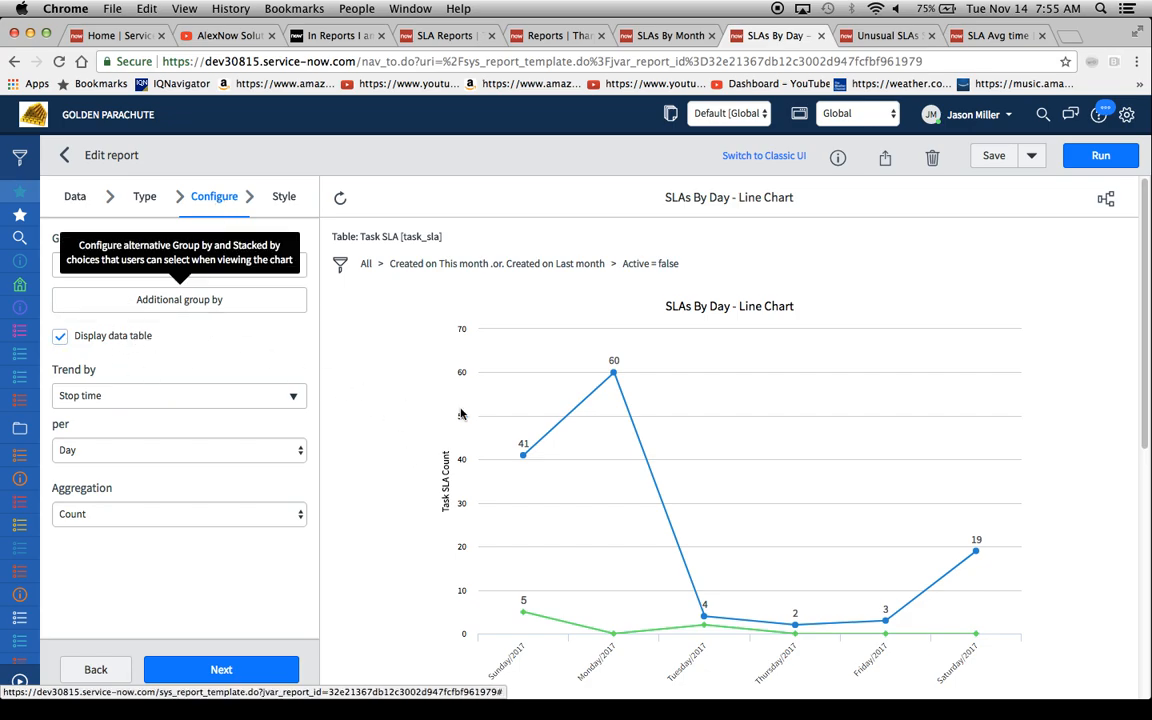
scroll(662, 470, down, 5)
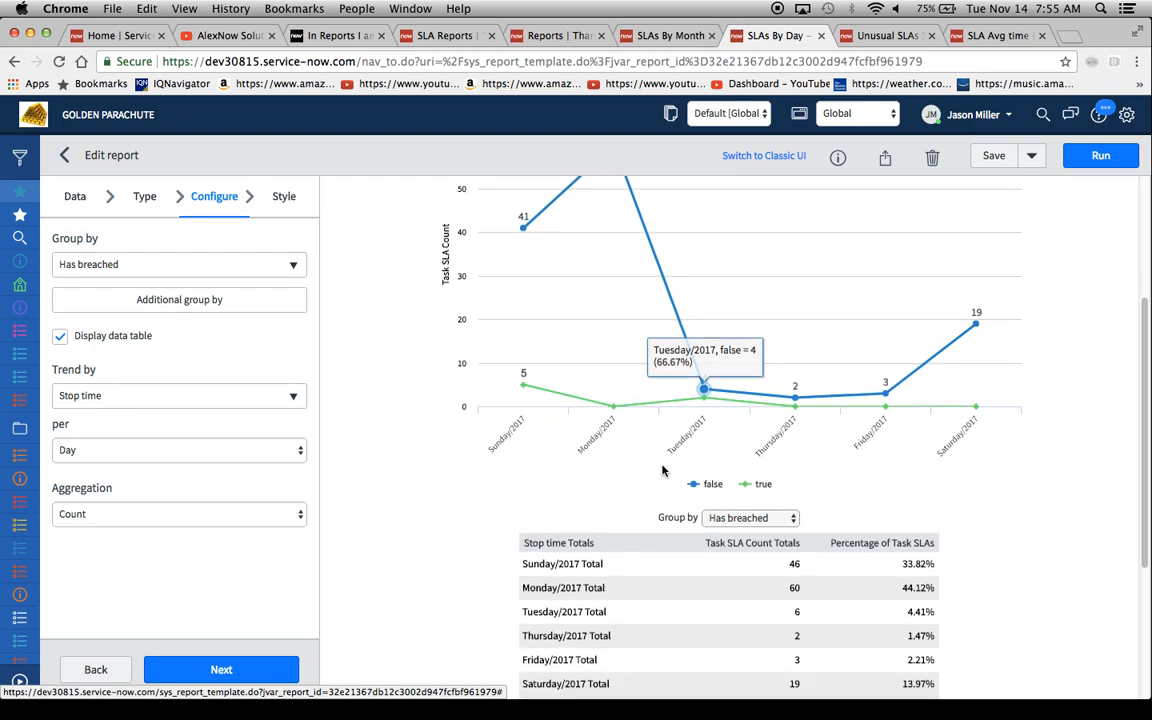
click(710, 515)
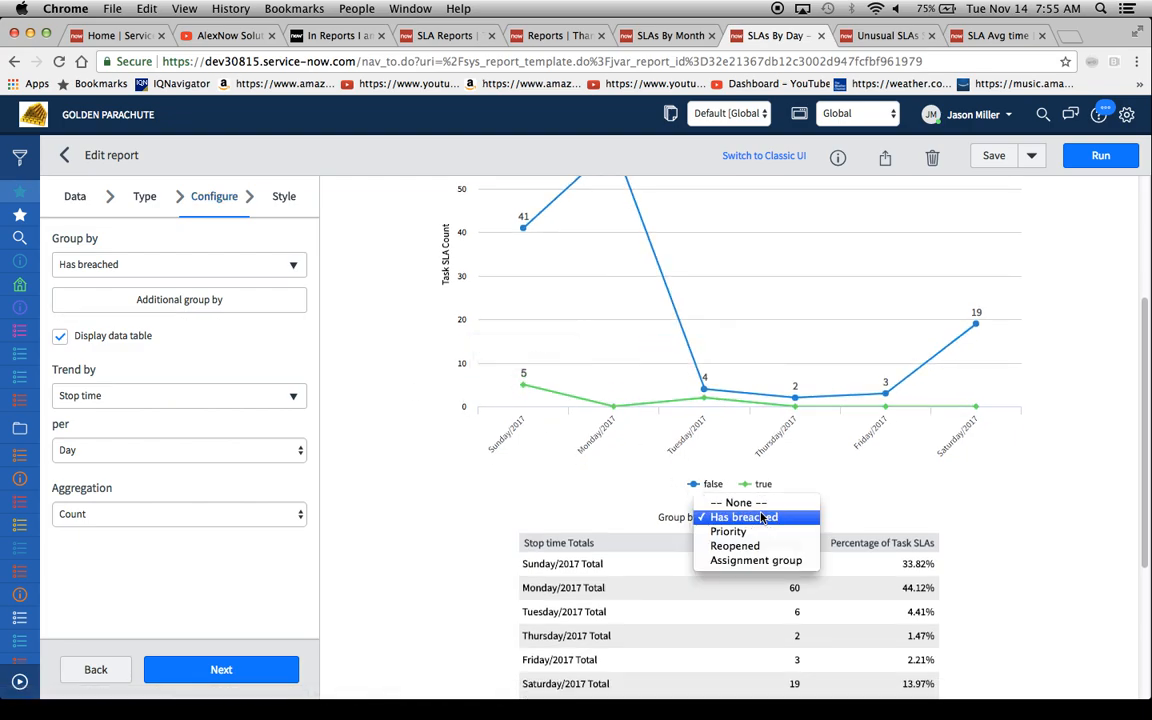
click(730, 532)
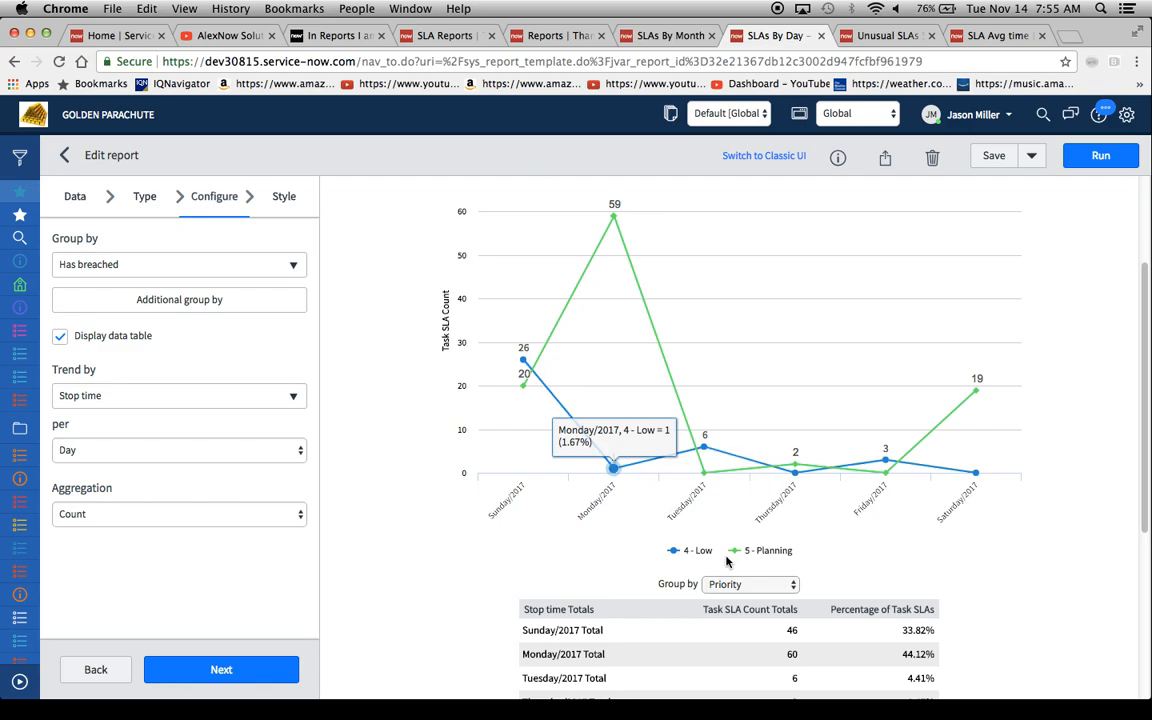
Review the daily SLA counts and percentages by priority, and set the chart preview's grouping back to Has breached
scroll(893, 546, down, 5)
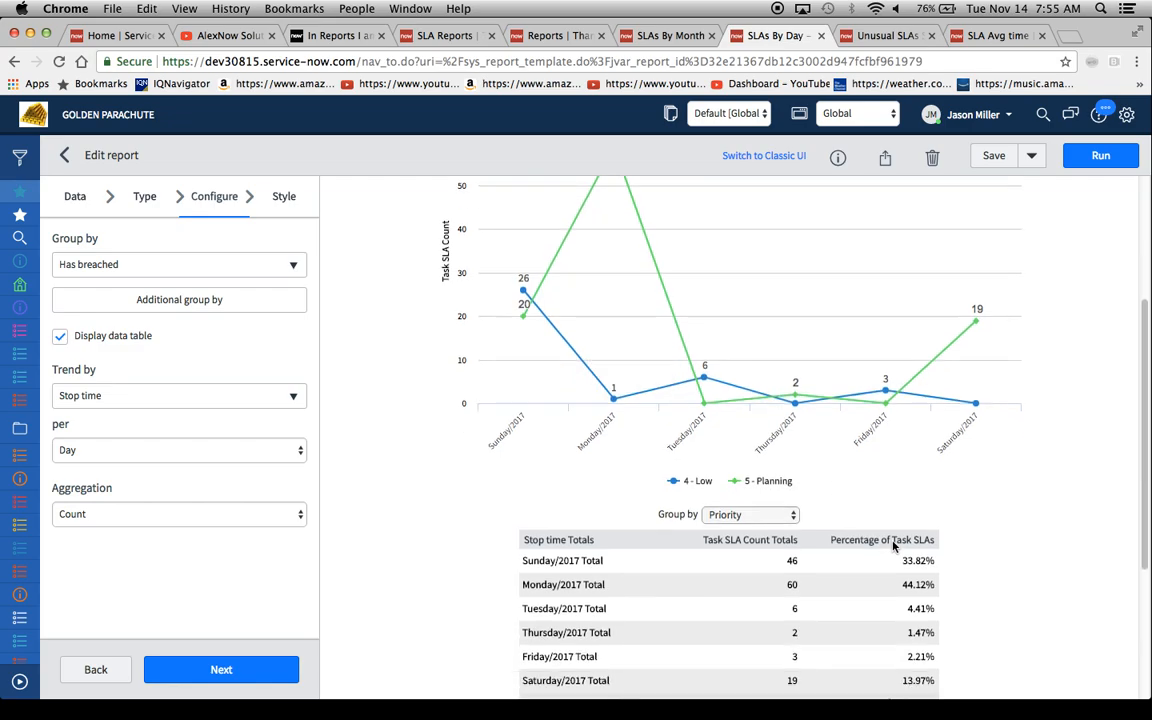
scroll(893, 546, down, 1)
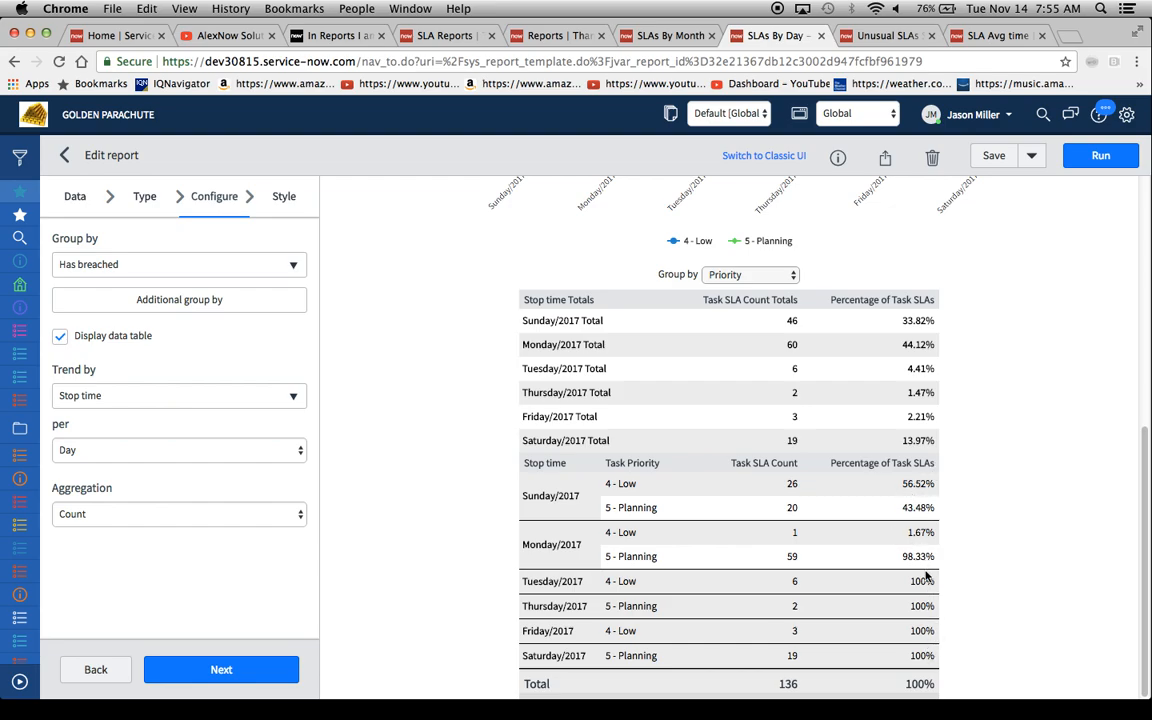
scroll(888, 292, up, 3)
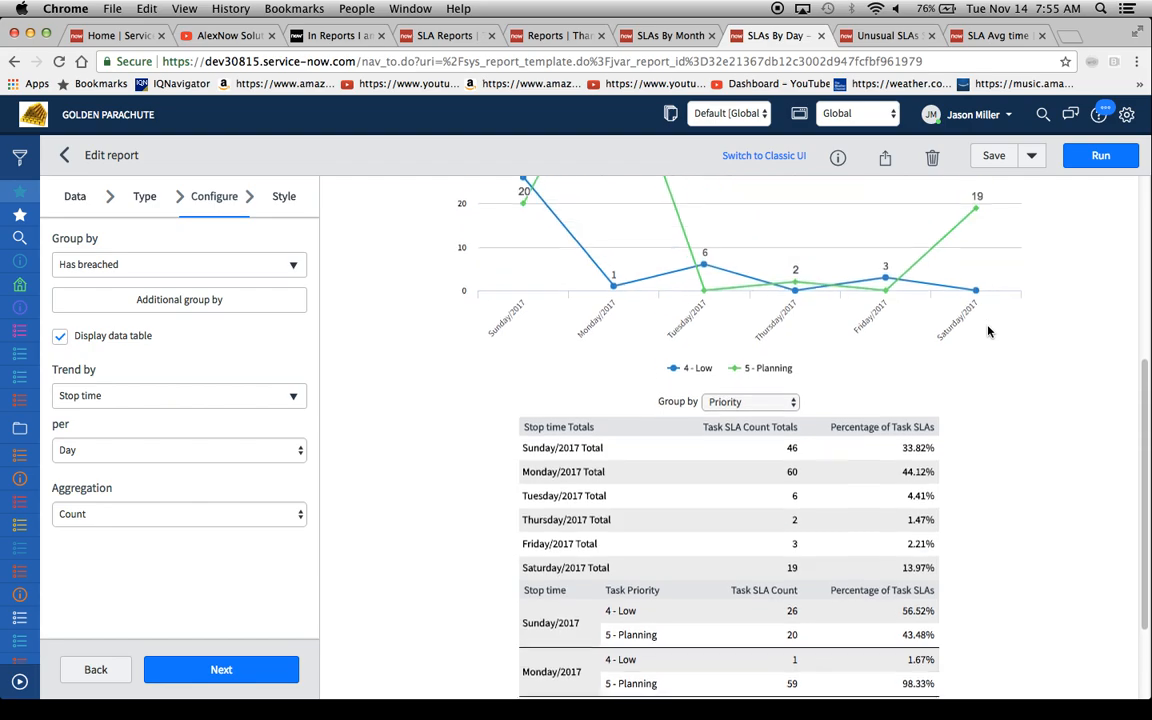
click(752, 406)
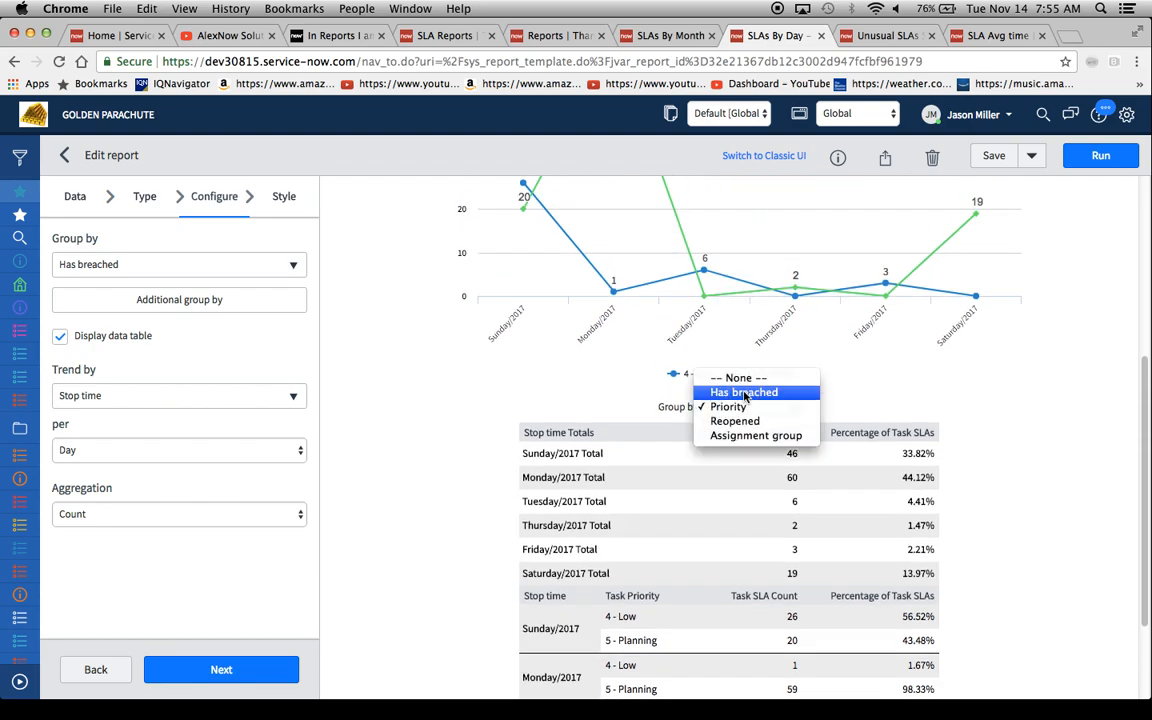
click(748, 392)
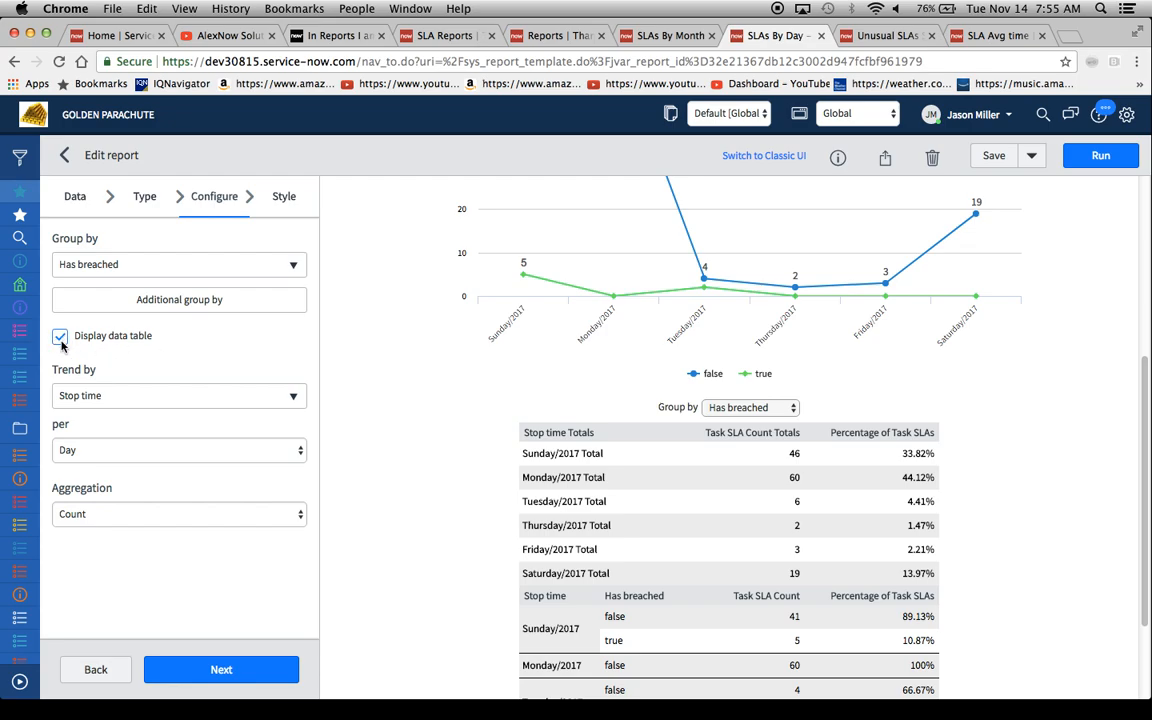
Run the SLAs By Day - Line Chart report without its data table, and rerun it with the data table displayed again
scroll(631, 431, down, 3)
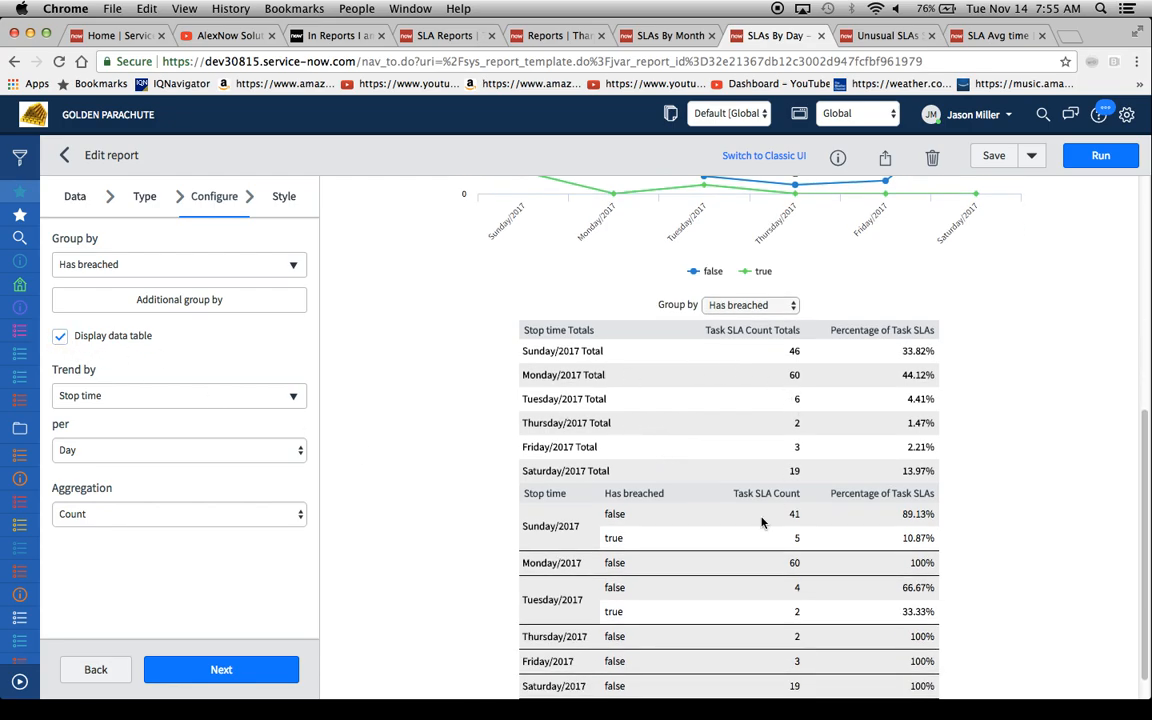
click(59, 336)
click(1103, 156)
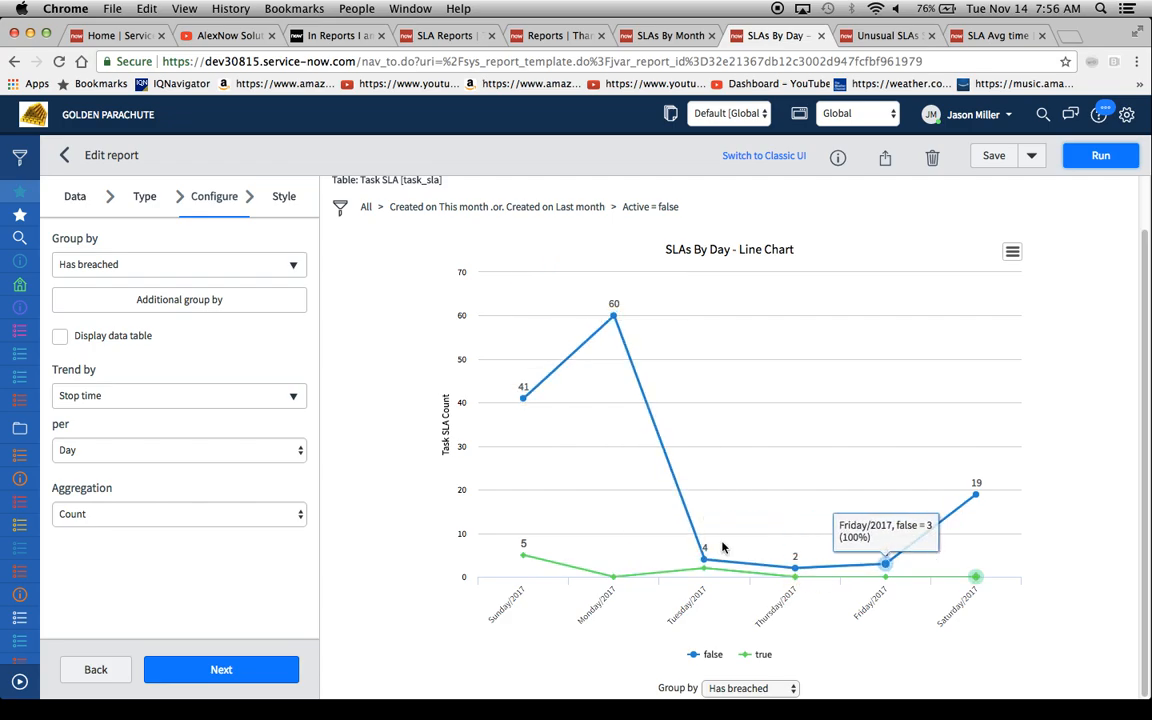
click(60, 338)
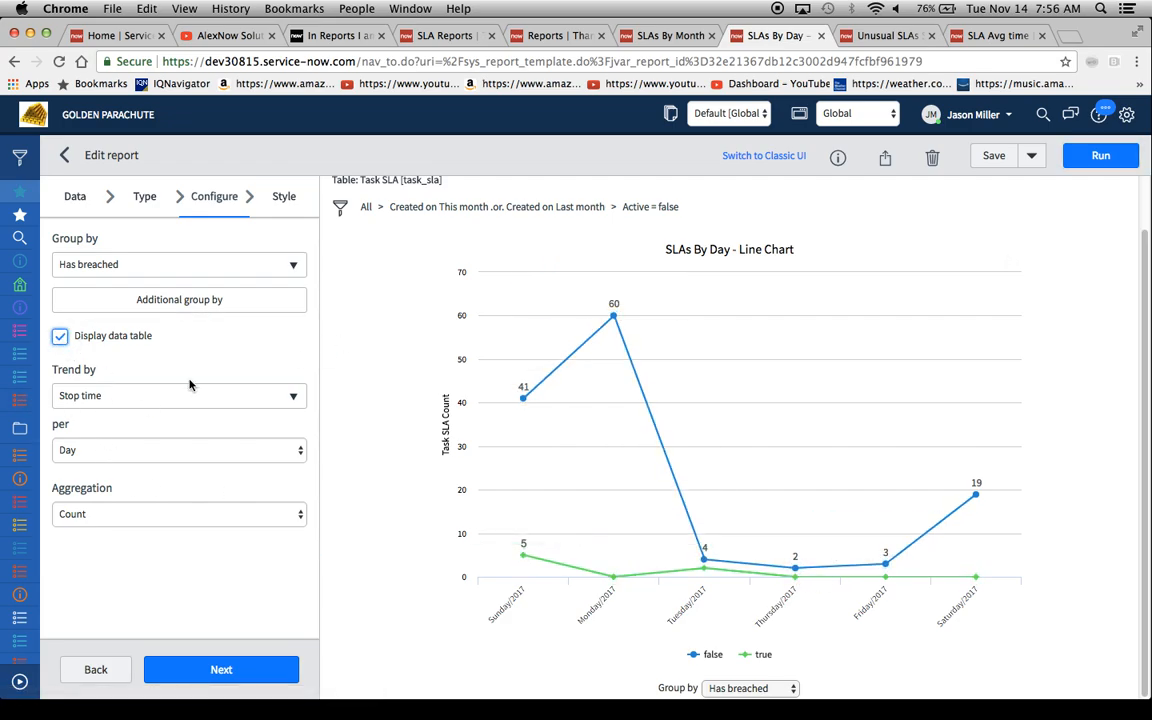
click(1100, 160)
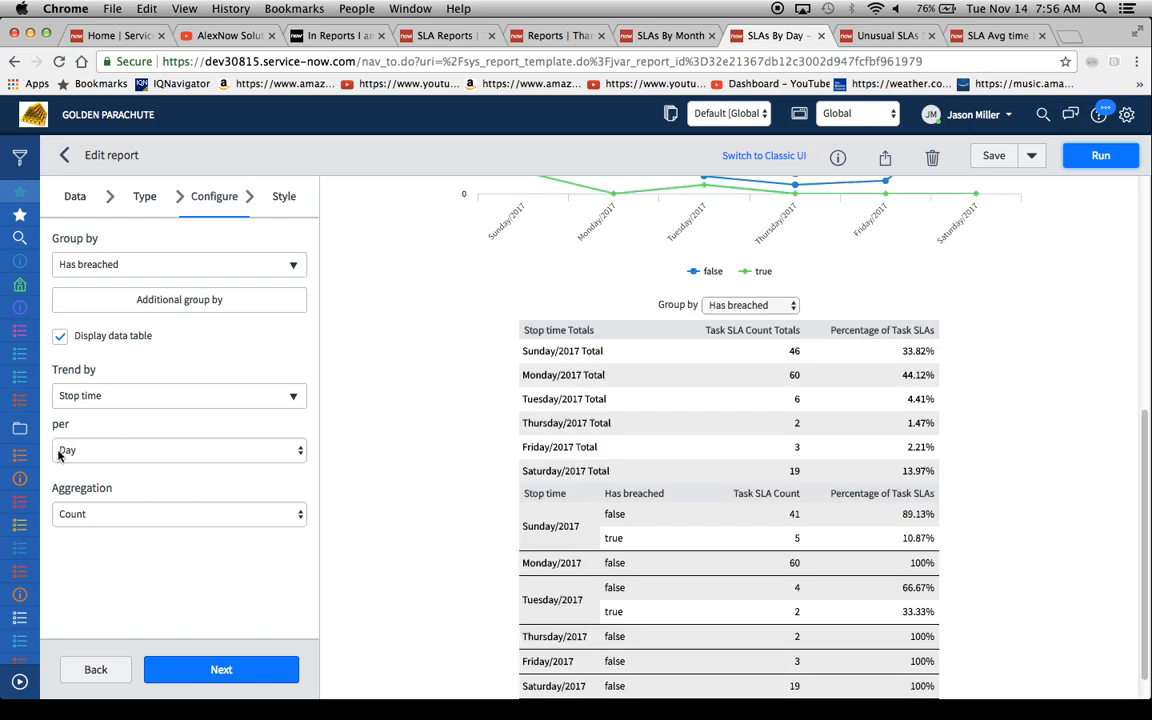
Look at the aggregation options for the daily line chart, keeping Count, and return to the chart
click(126, 512)
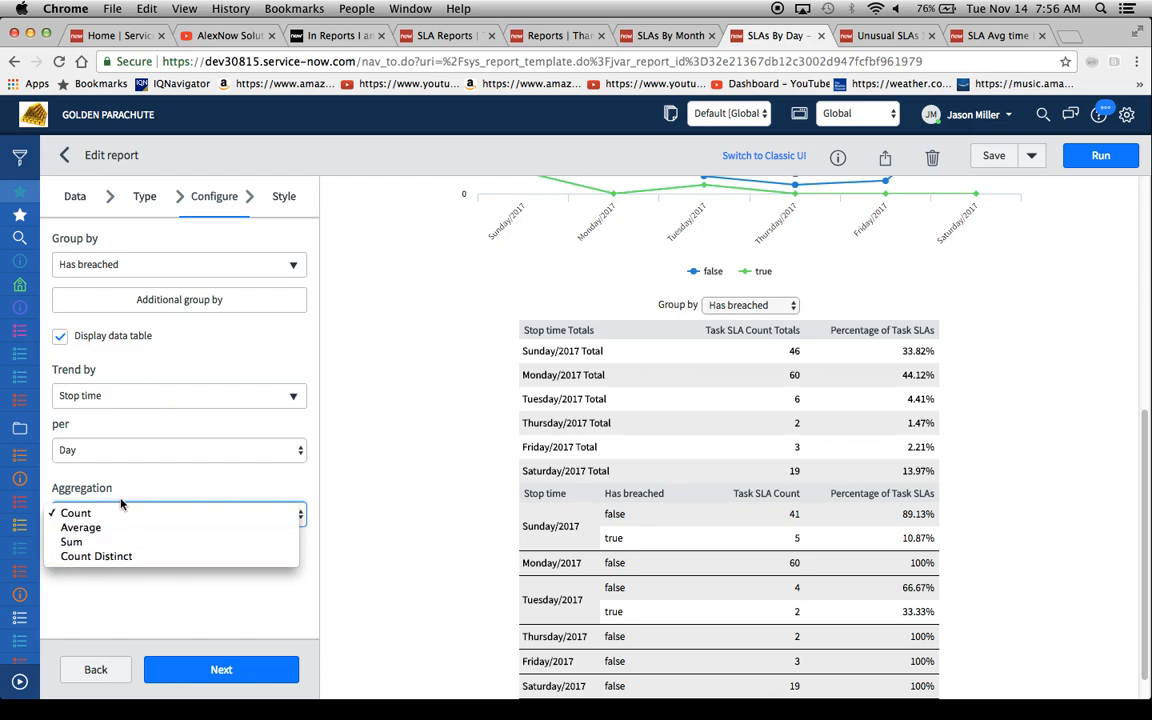
click(220, 483)
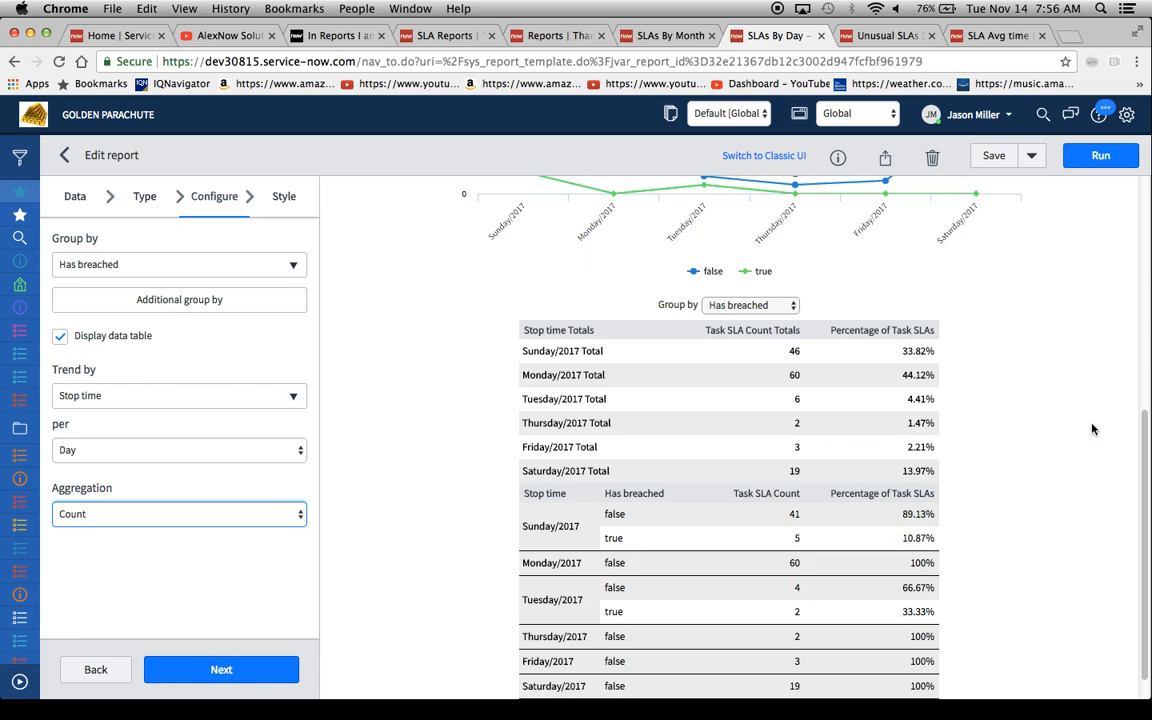
scroll(1092, 429, up, 10)
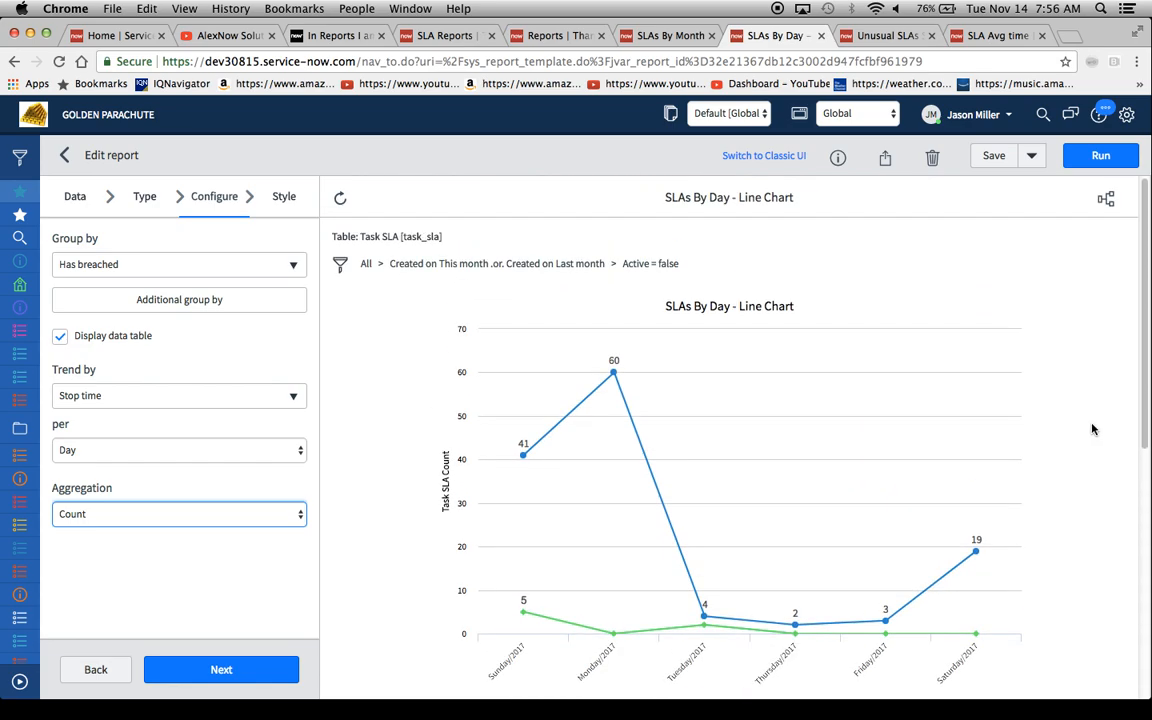
Switch to the SLAs By Month report and examine its chart type, grouping and available trend fields
click(661, 35)
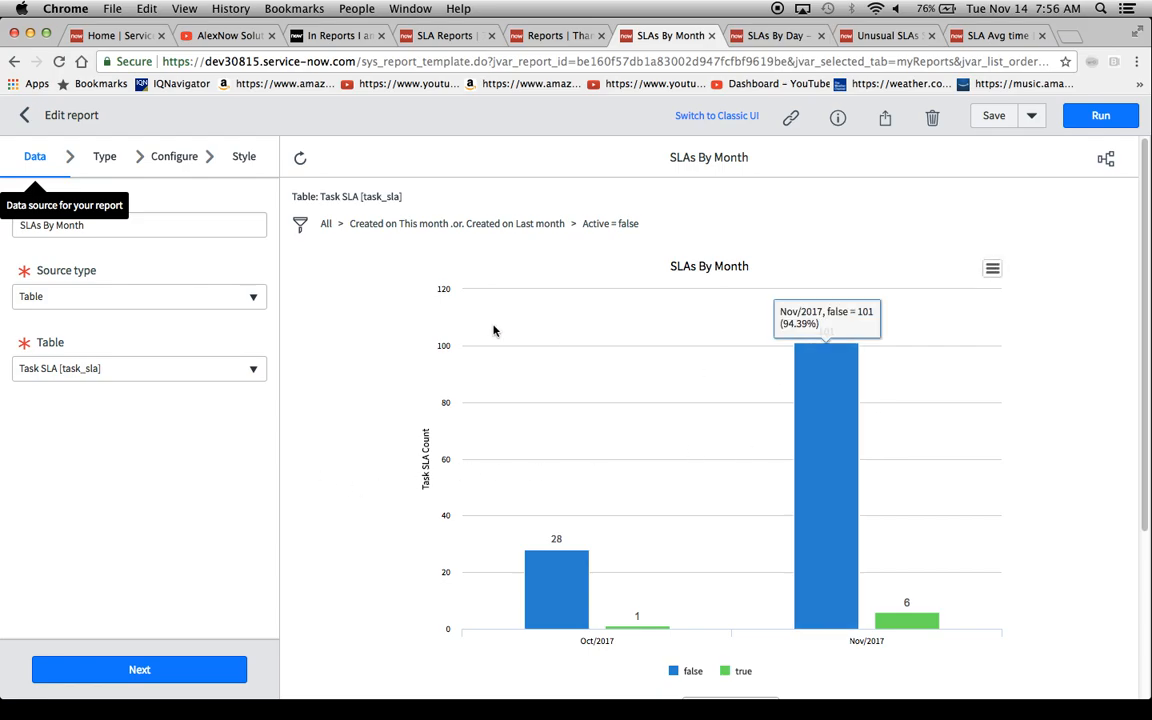
click(98, 150)
scroll(103, 414, down, 5)
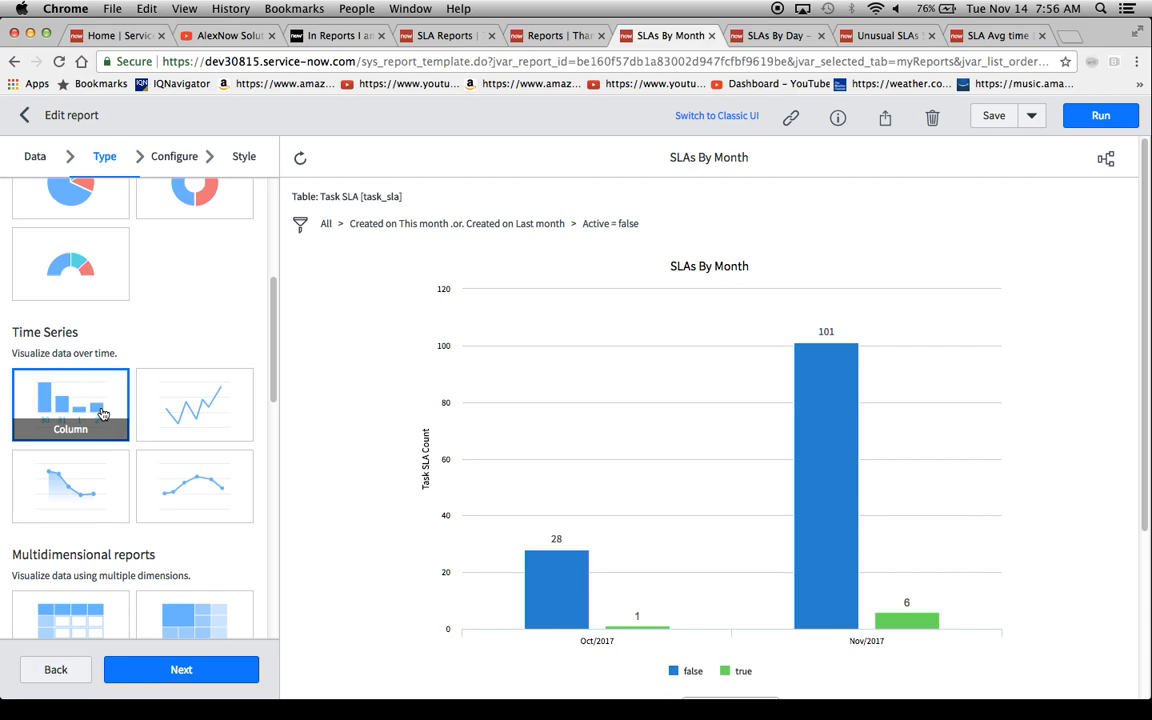
click(174, 155)
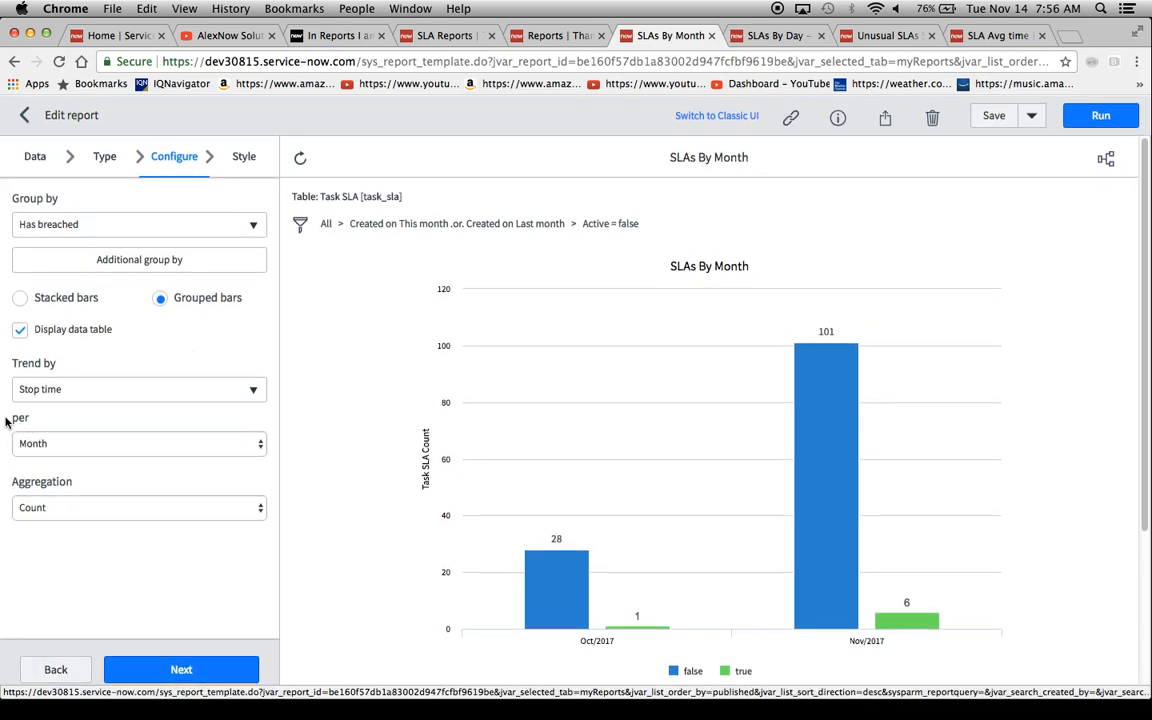
click(68, 391)
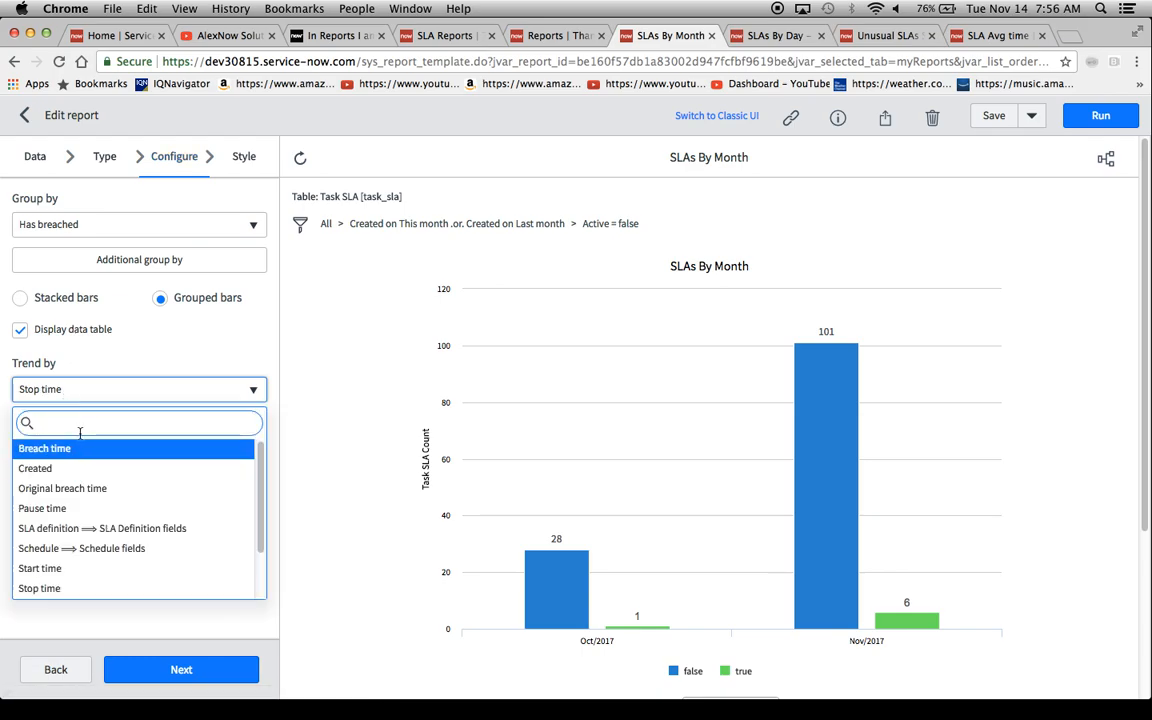
click(137, 321)
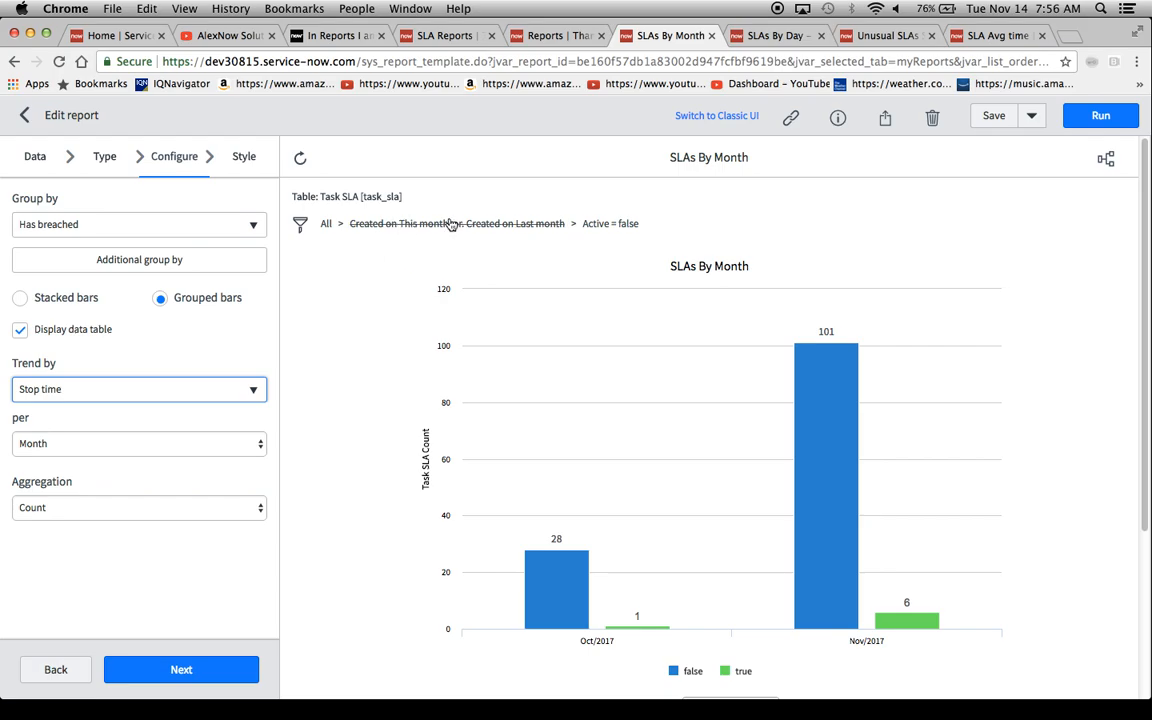
Examine the SLAs By Month report's filter conditions alongside the chart, closing the filter without changes
click(300, 224)
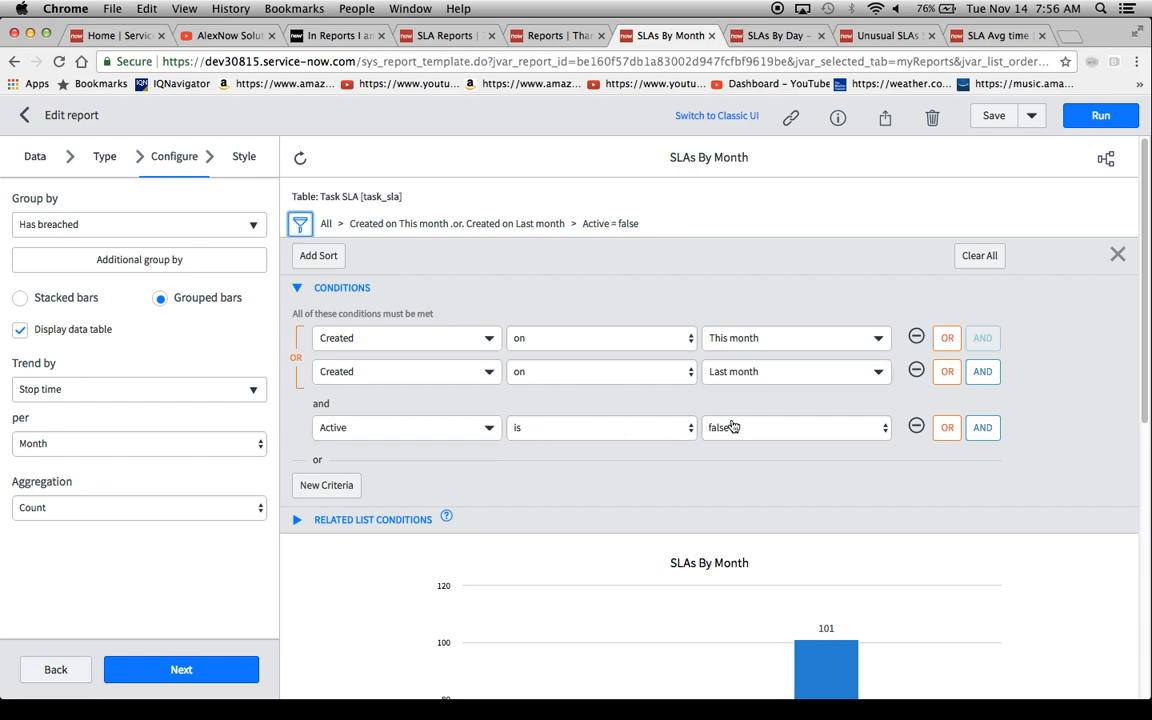
click(299, 223)
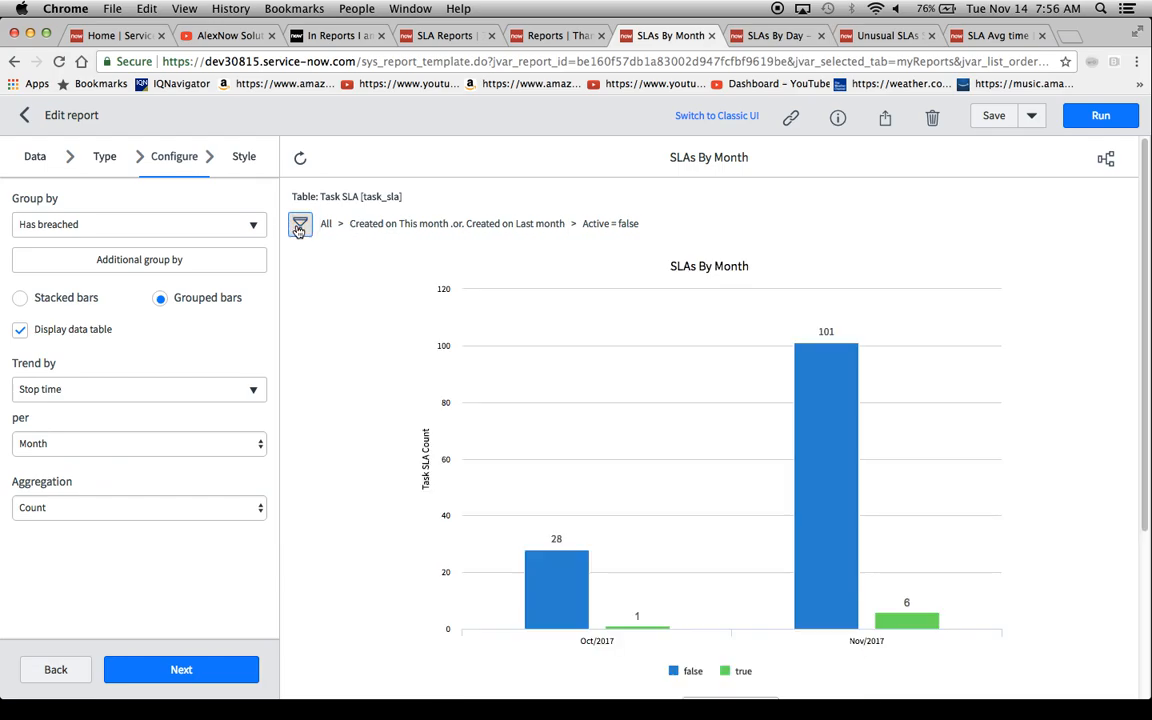
scroll(839, 398, down, 4)
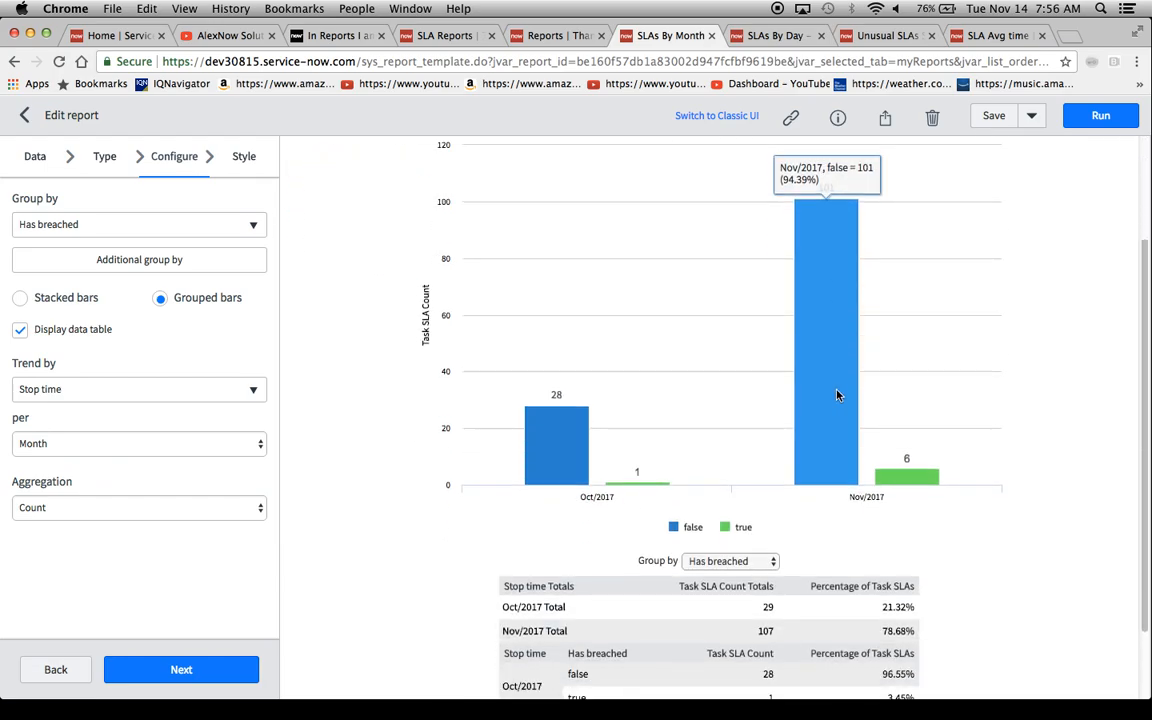
scroll(838, 395, up, 3)
click(300, 190)
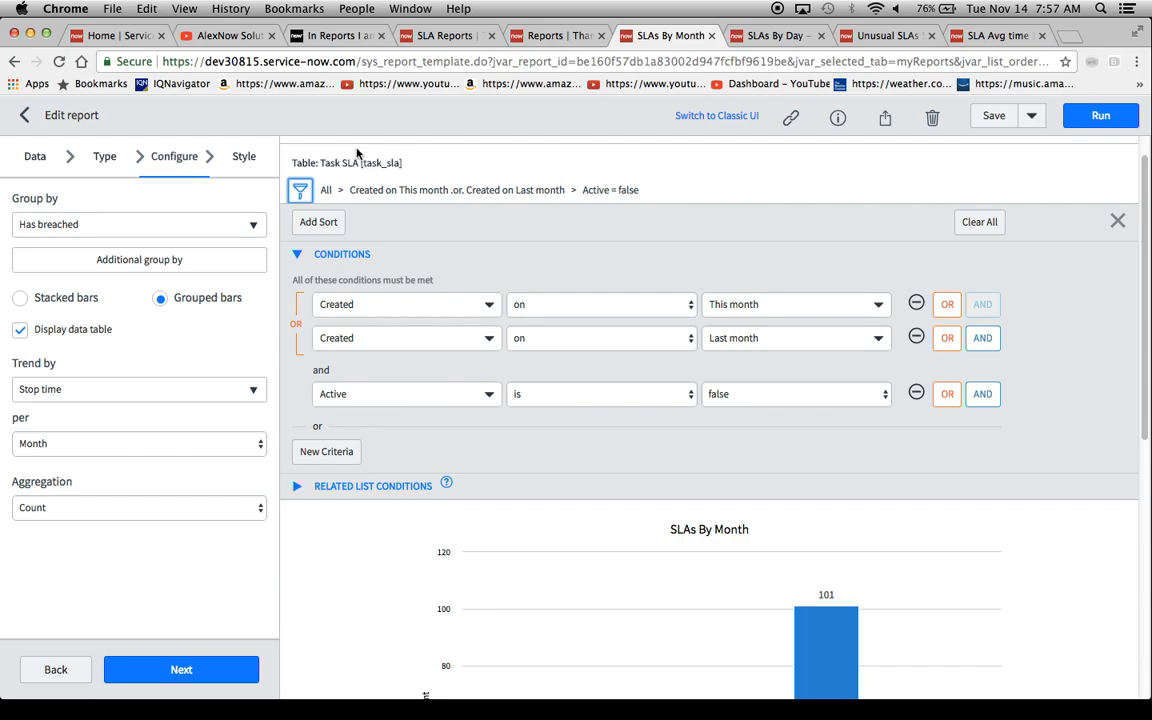
click(300, 190)
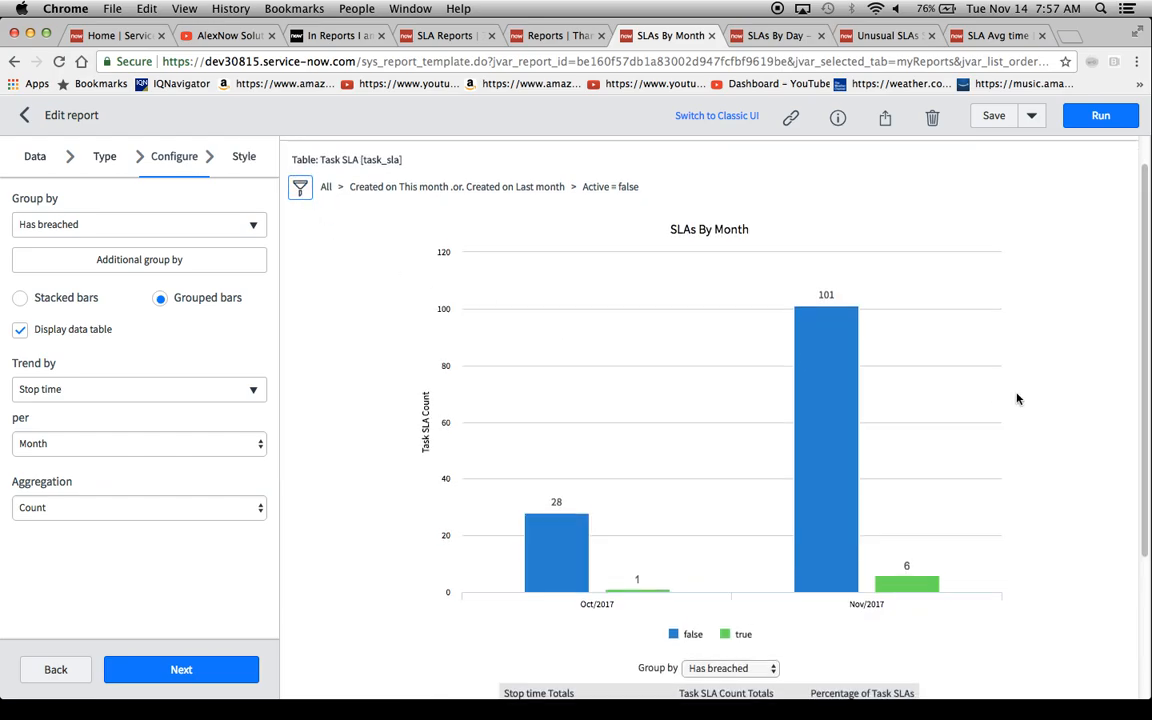
Review the monthly breach counts and percentages in the data table and on the November 2017 chart bars
scroll(1017, 399, down, 5)
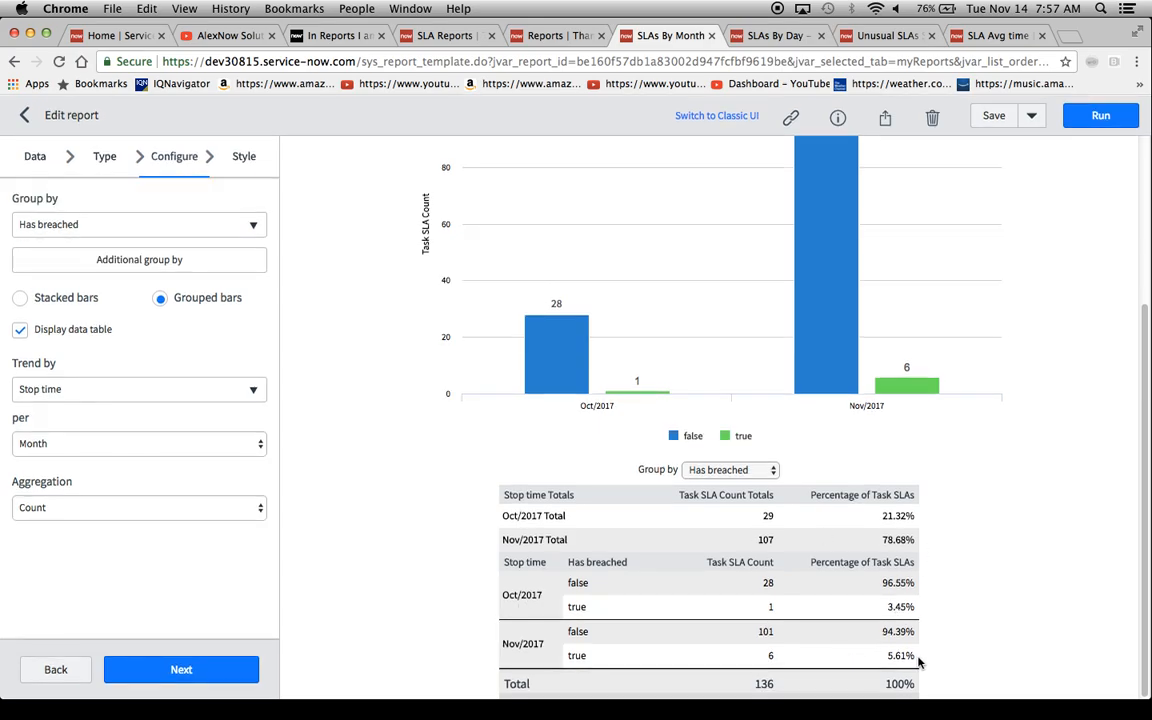
scroll(978, 507, up, 5)
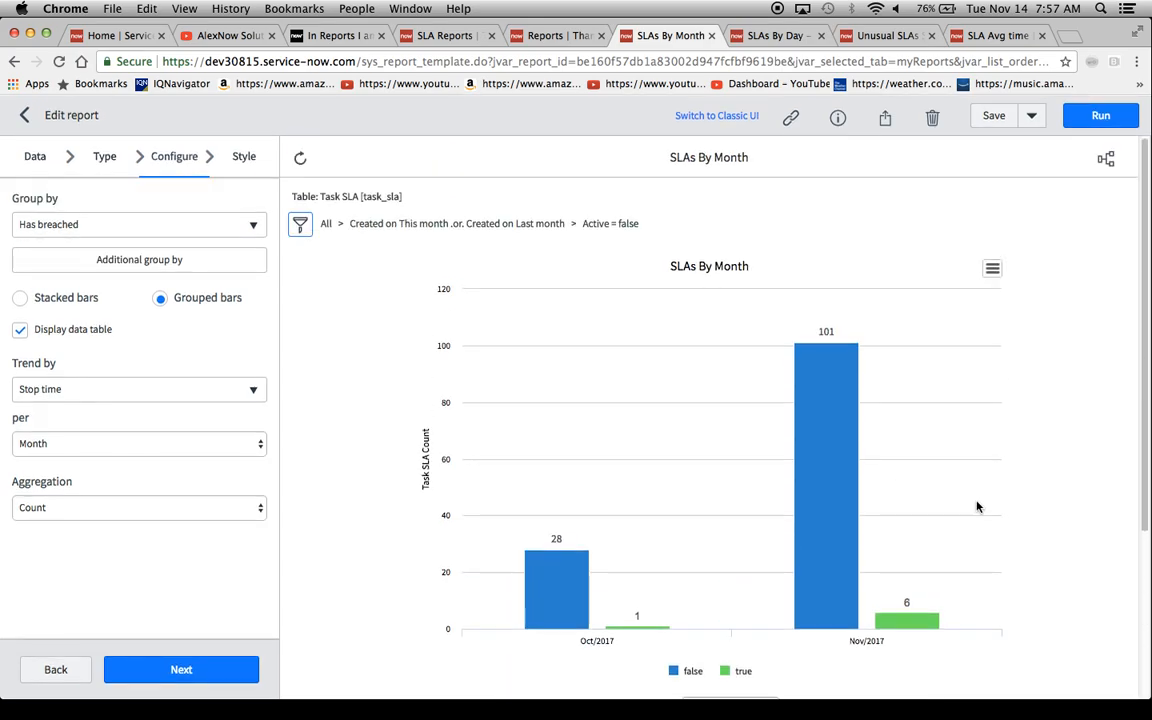
mouse_move(822, 331)
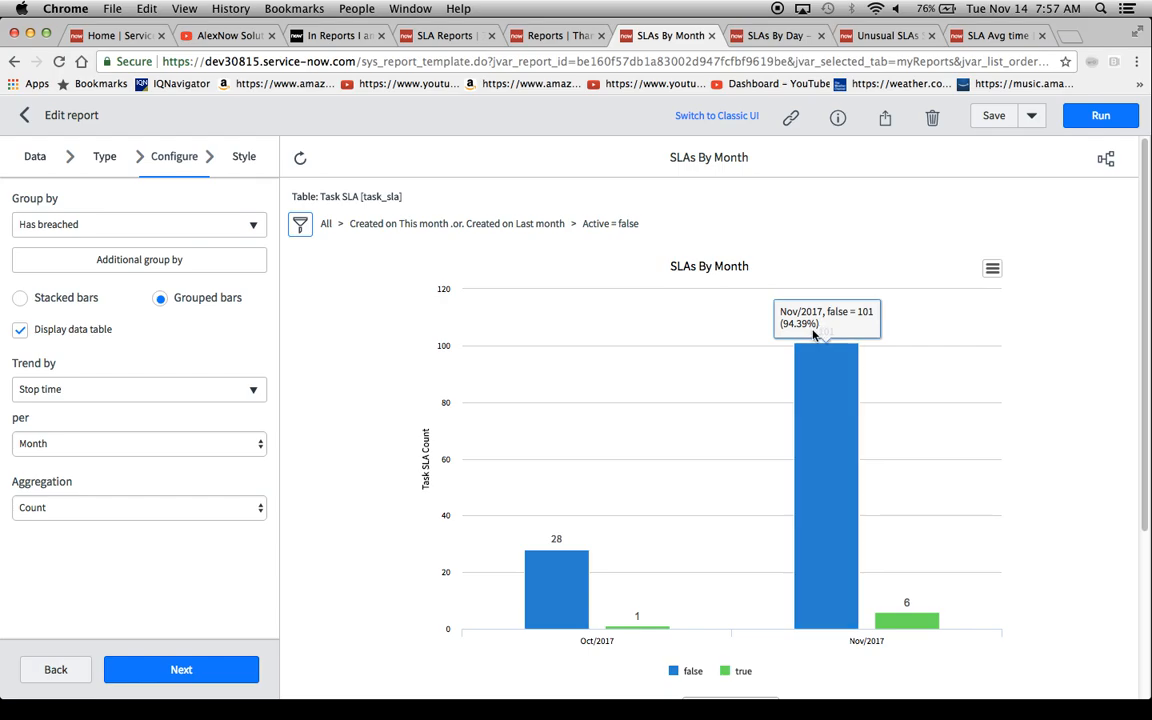
mouse_move(916, 625)
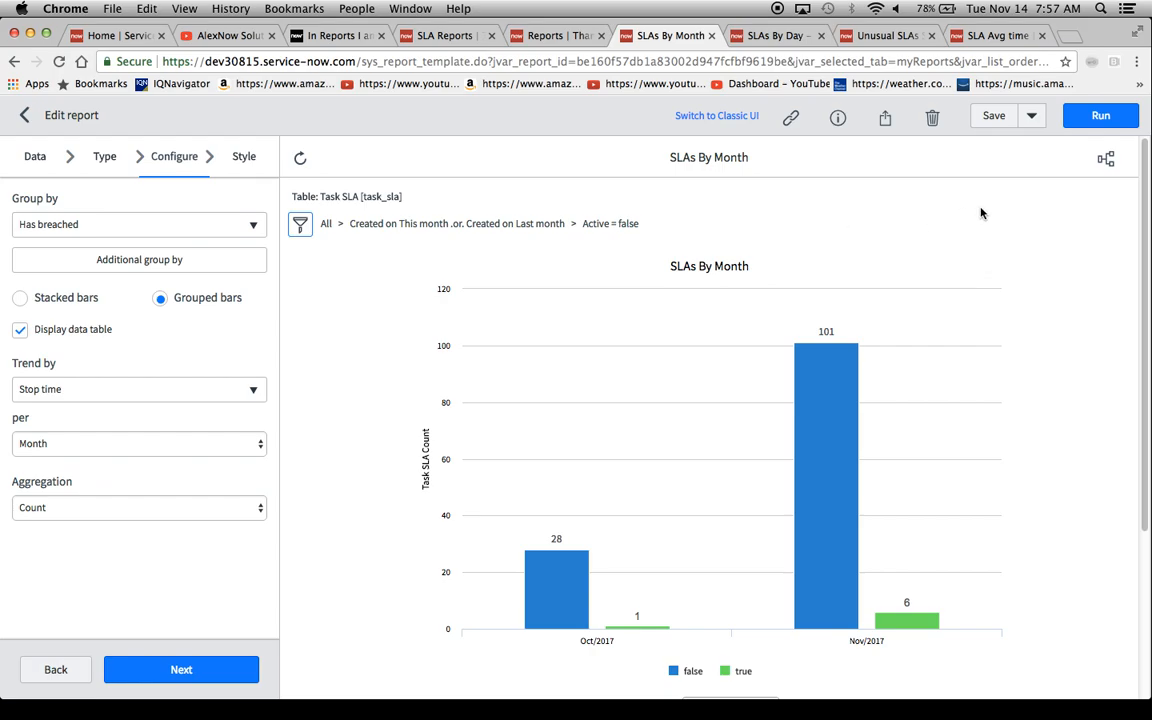
Return to the SLAs By Day - Line Chart report and publish it from its sharing options
click(779, 37)
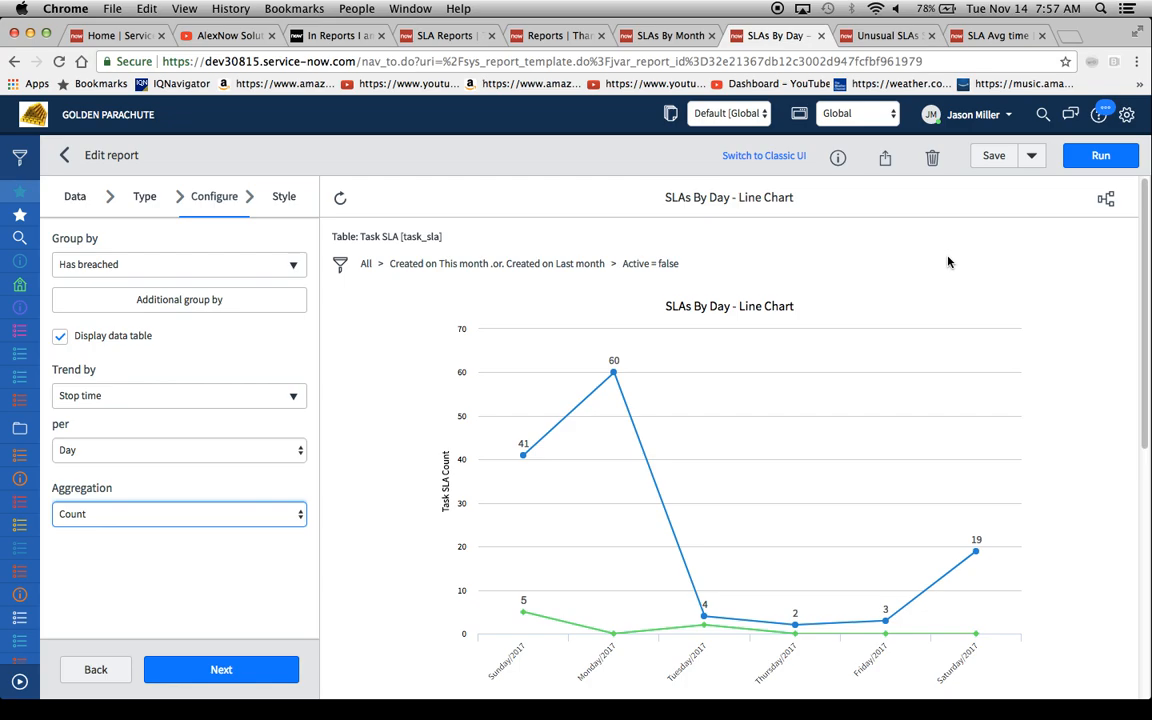
click(885, 160)
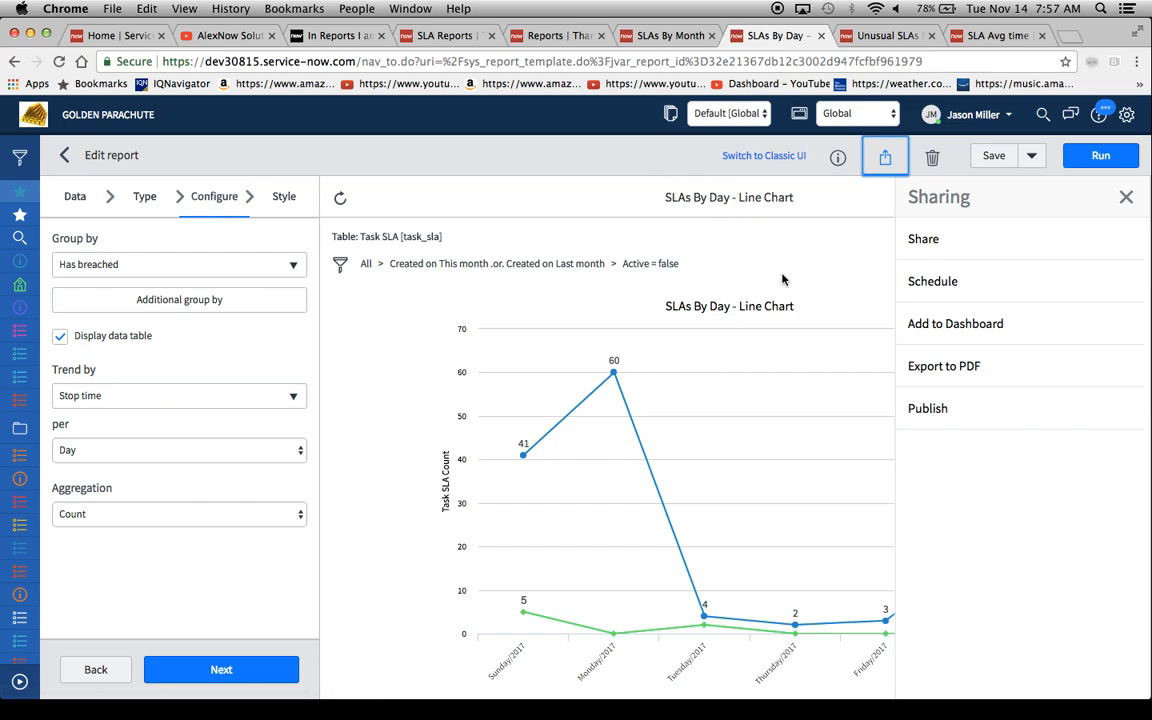
click(945, 420)
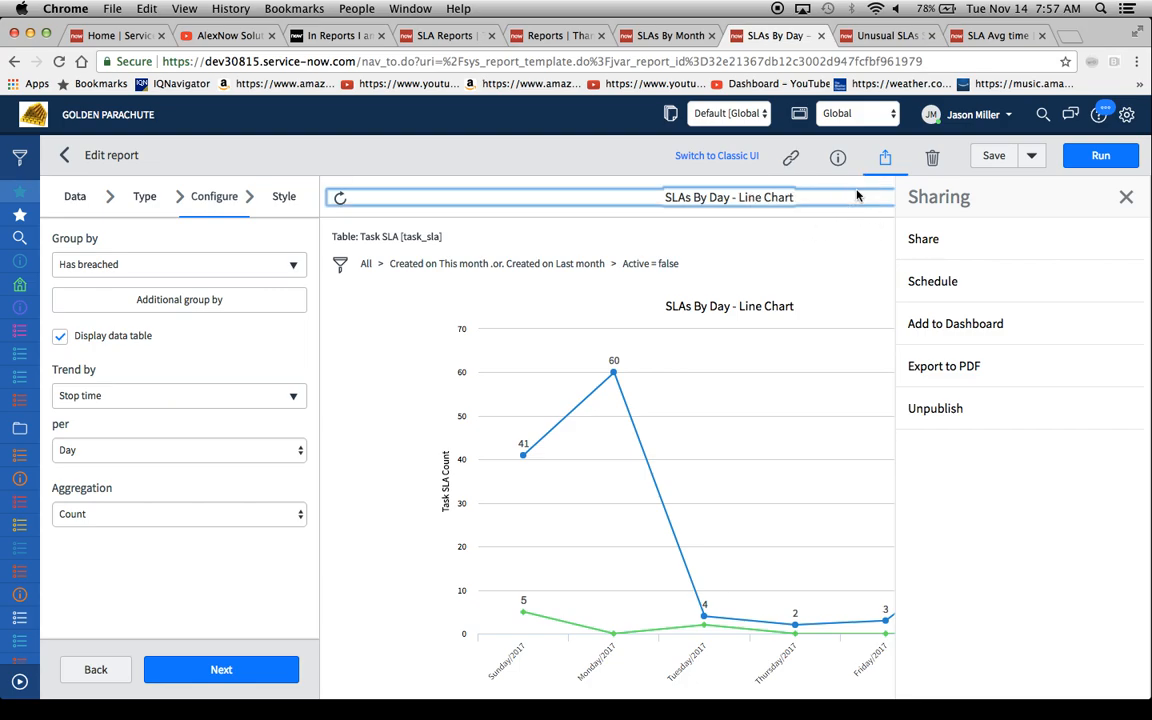
Copy the published report's URL and paste it into a new browser tab's address, closing the tab without loading the page
click(790, 158)
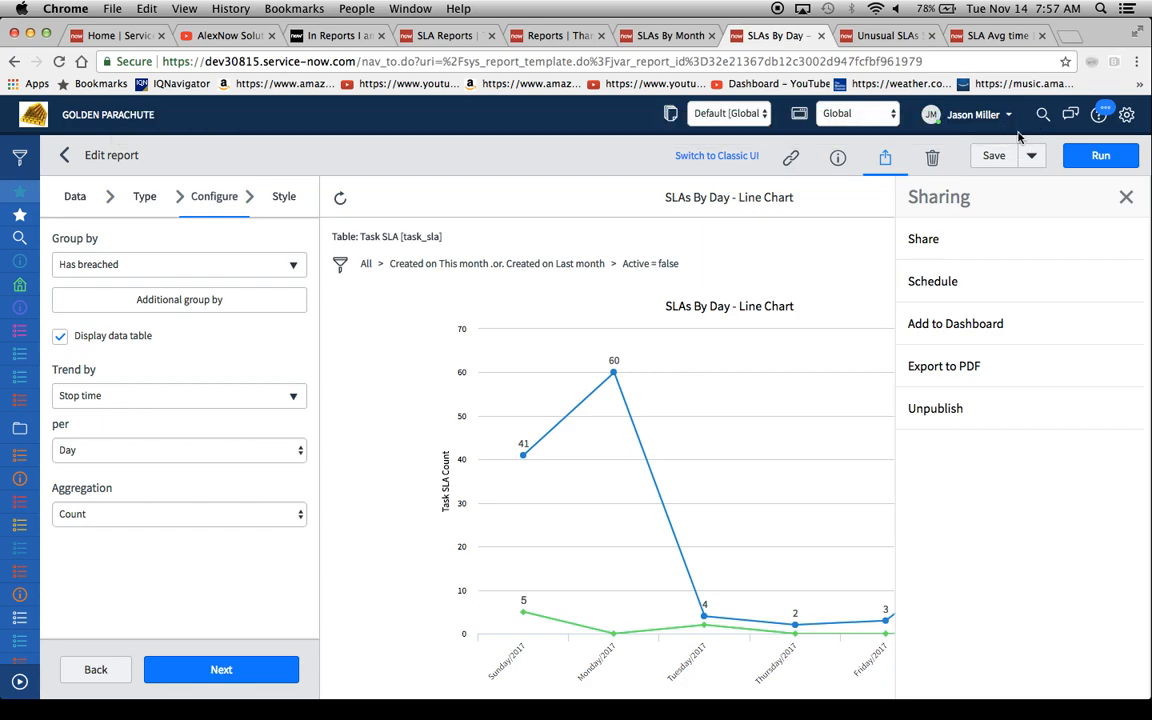
click(1066, 37)
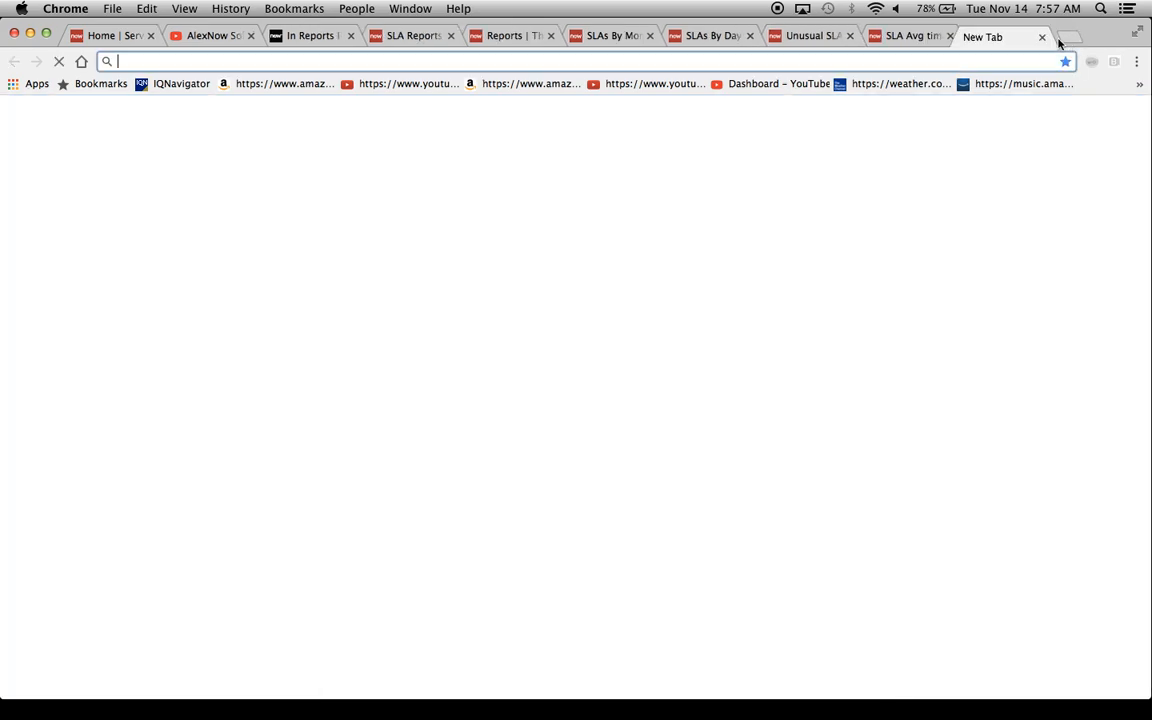
key(super+v)
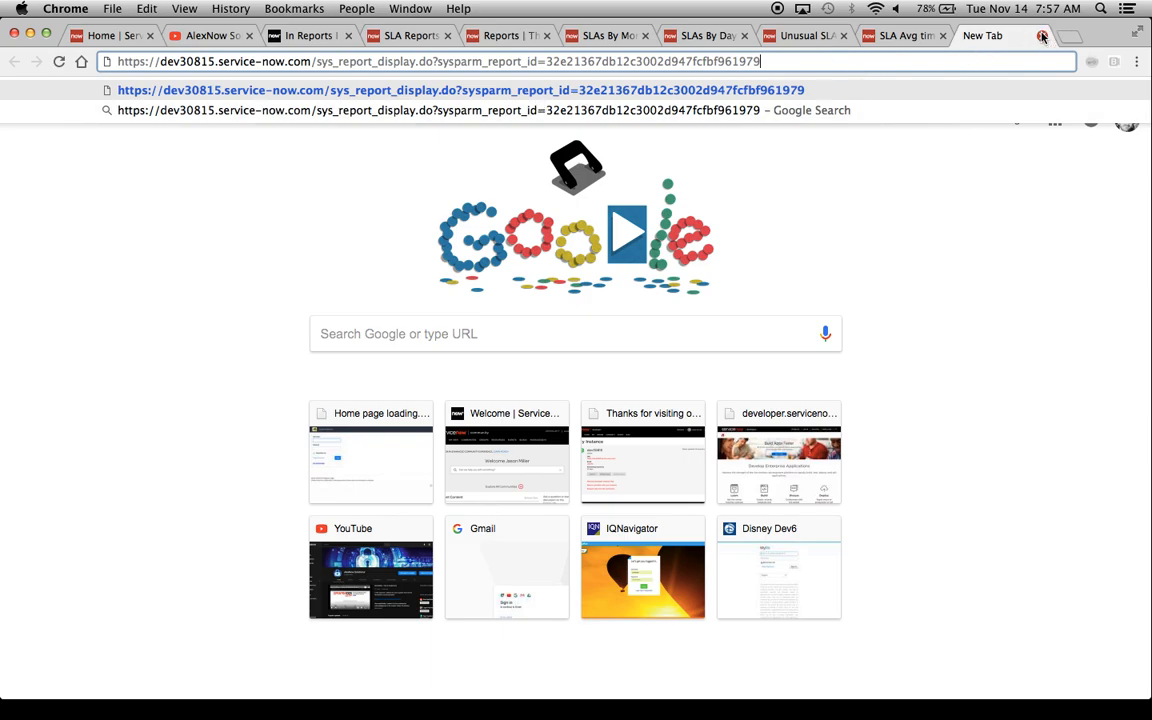
key(super+w)
Switch to the Unusual SLAs Single Score report and examine its data source, score, visualization types and aggregation settings
click(866, 38)
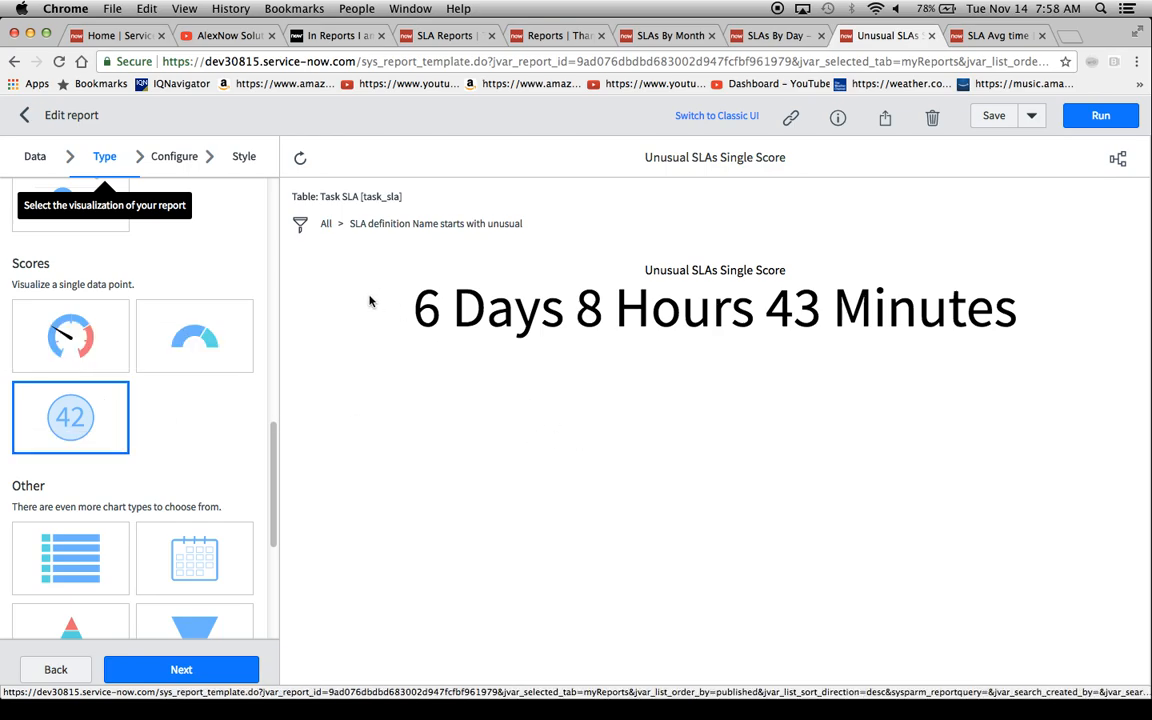
click(30, 159)
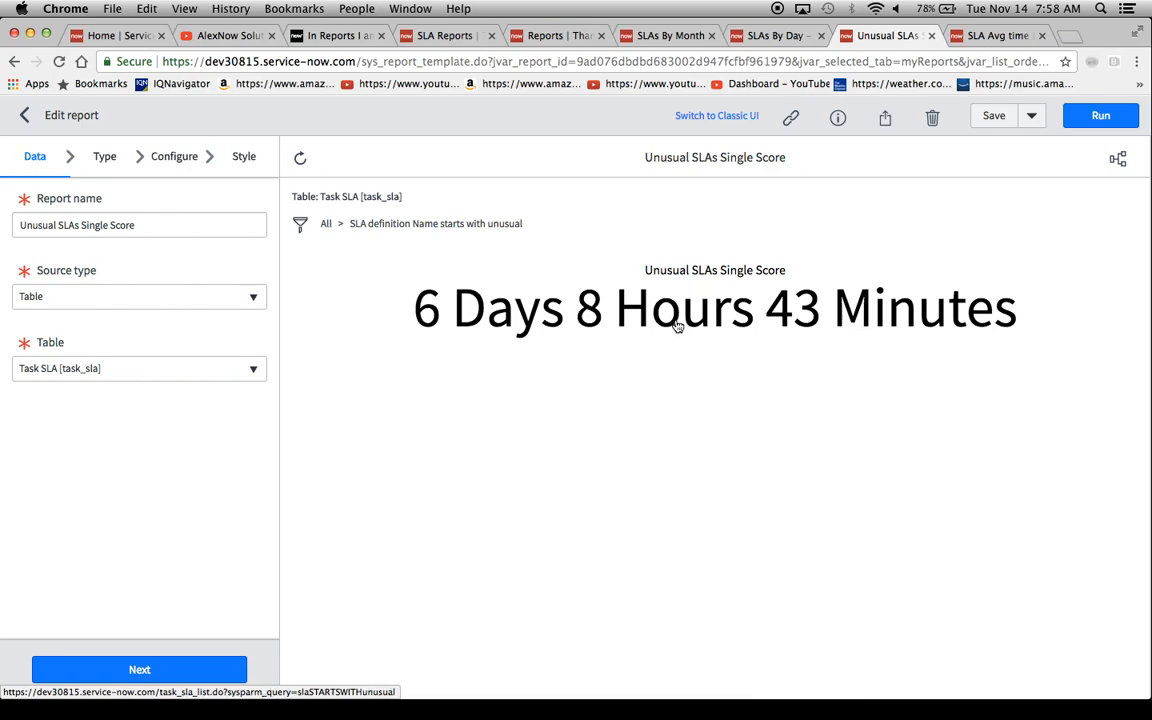
mouse_move(465, 305)
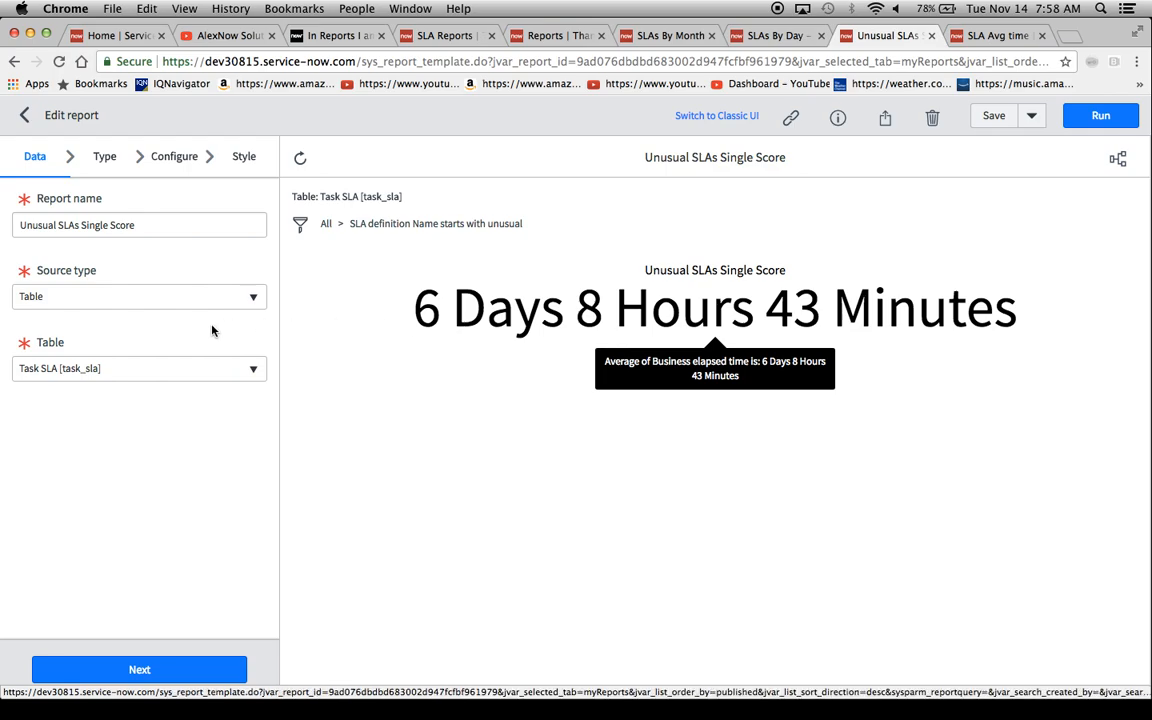
click(104, 160)
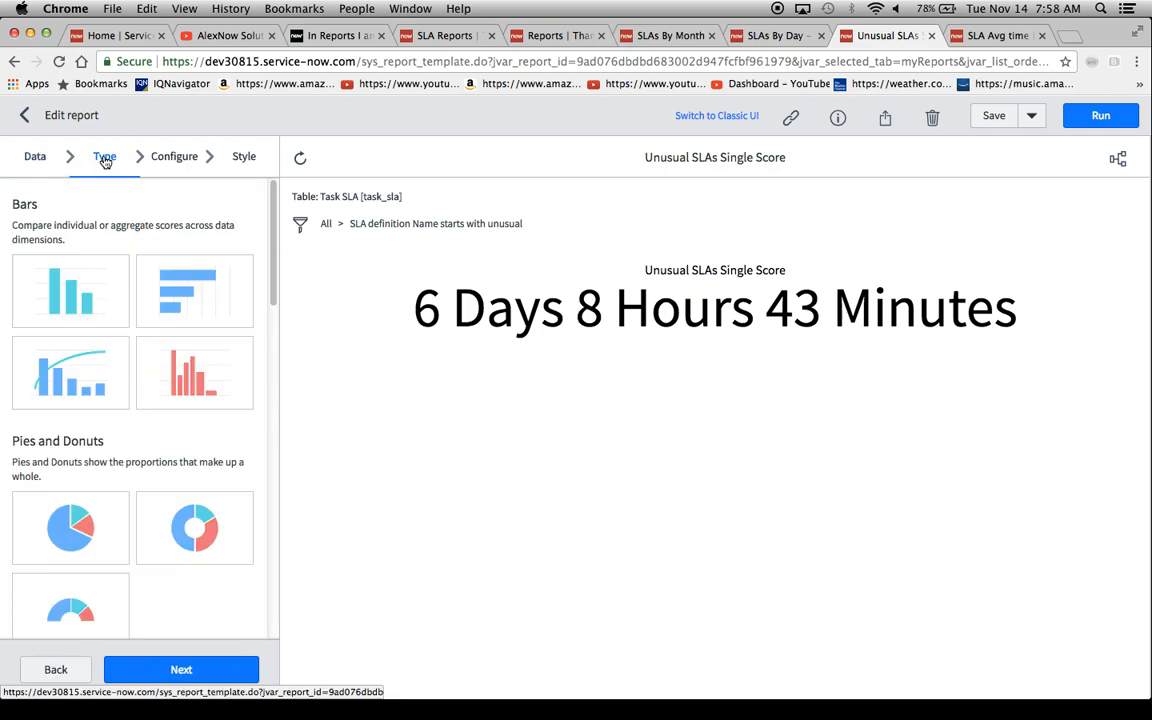
click(153, 152)
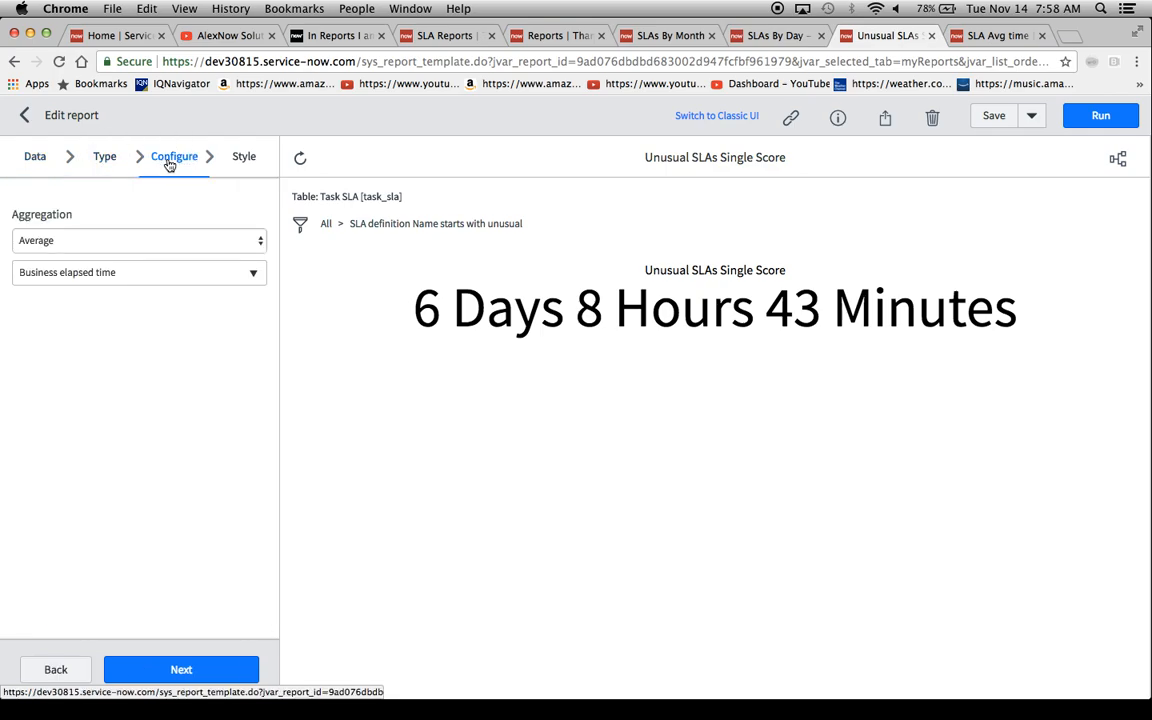
Set the single score report's averaged field to Actual elapsed time and run the report
click(82, 276)
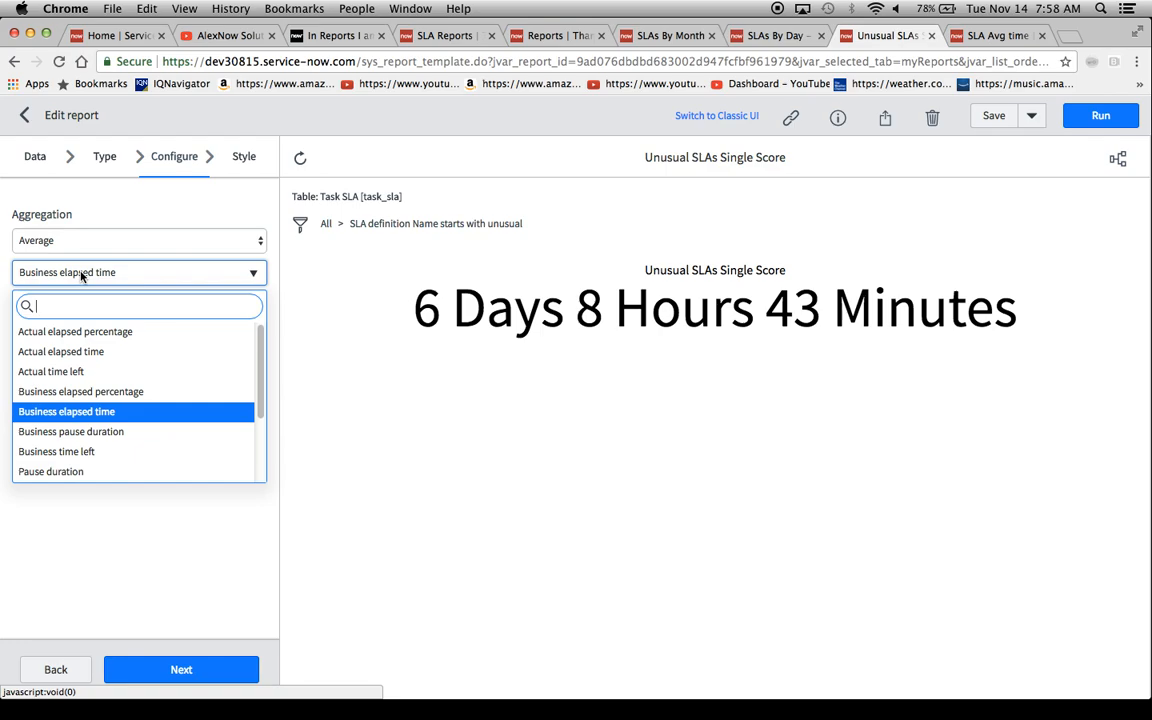
click(90, 351)
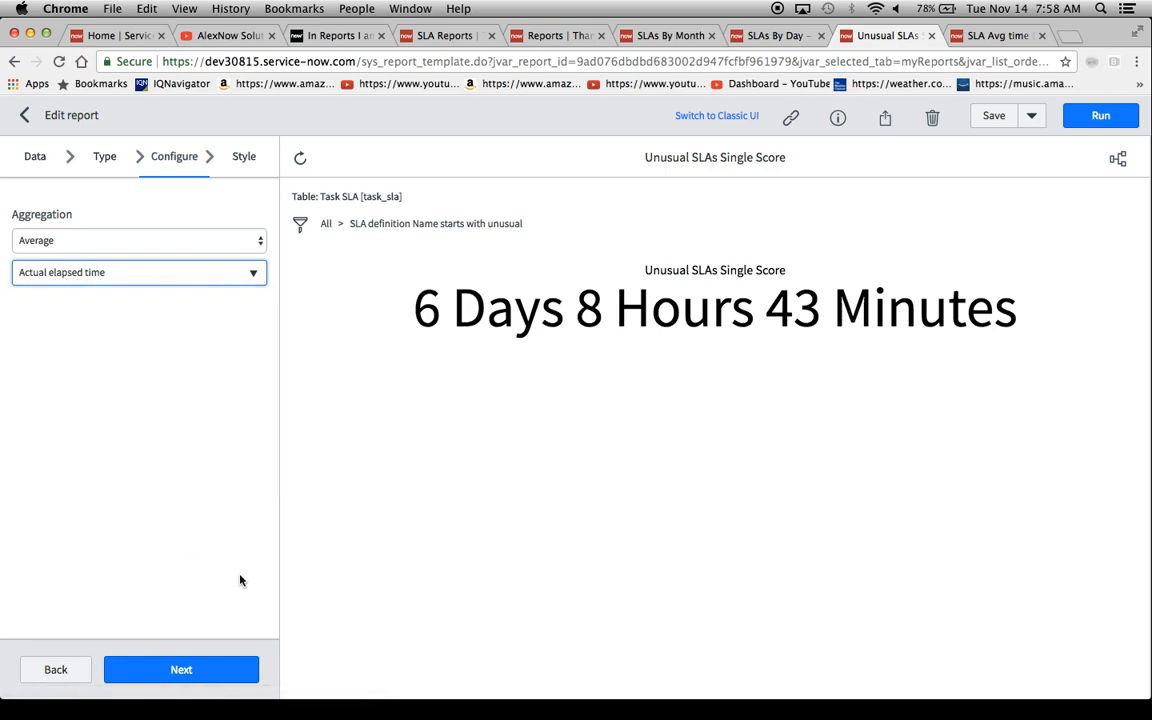
click(1106, 116)
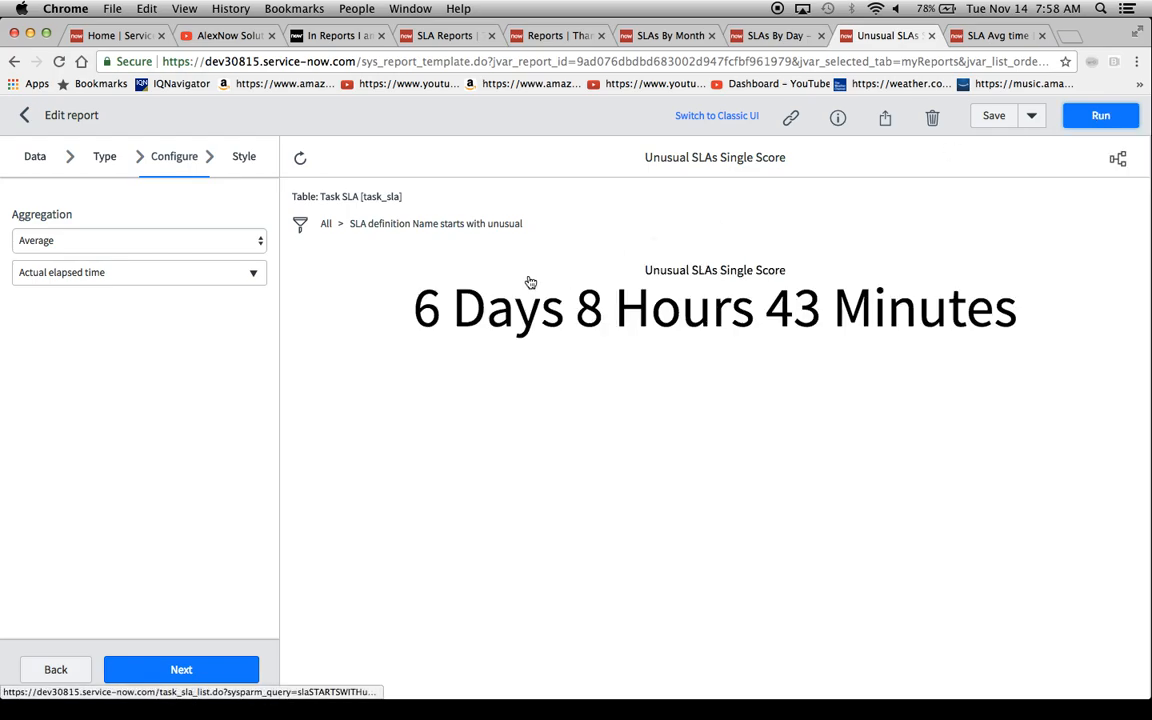
Change the single score report's filter to SLA definition starts with "apple" and run the report
mouse_move(463, 331)
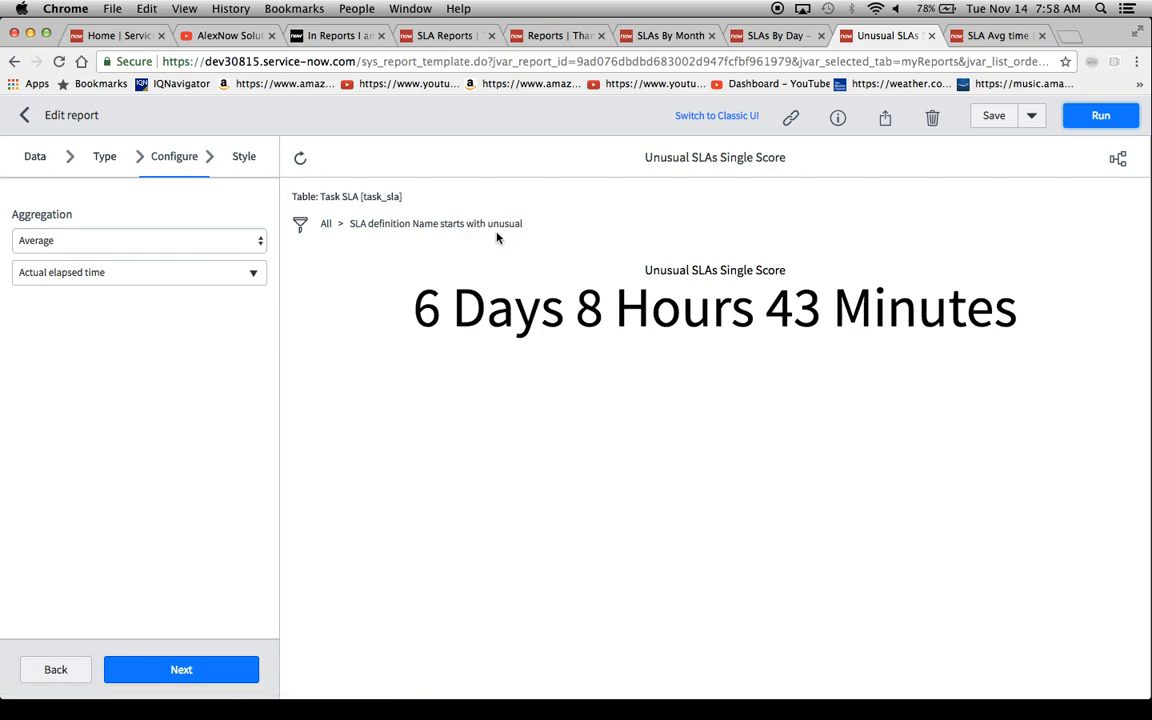
click(300, 224)
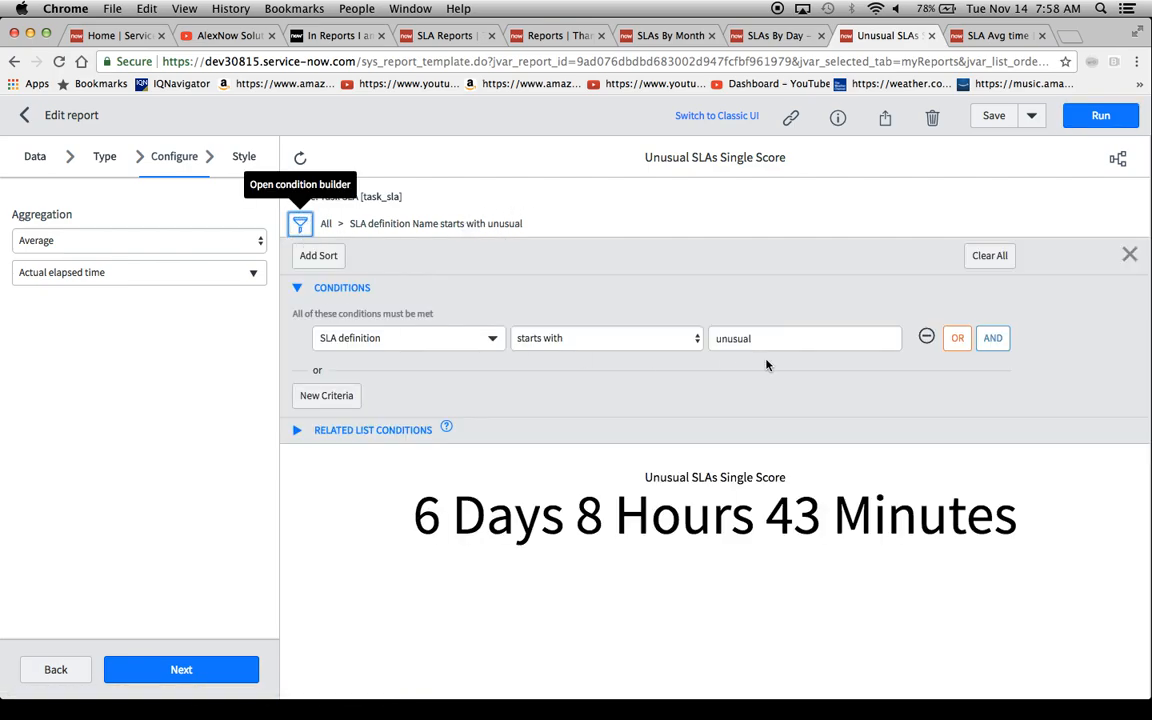
click(810, 339)
text(apple)
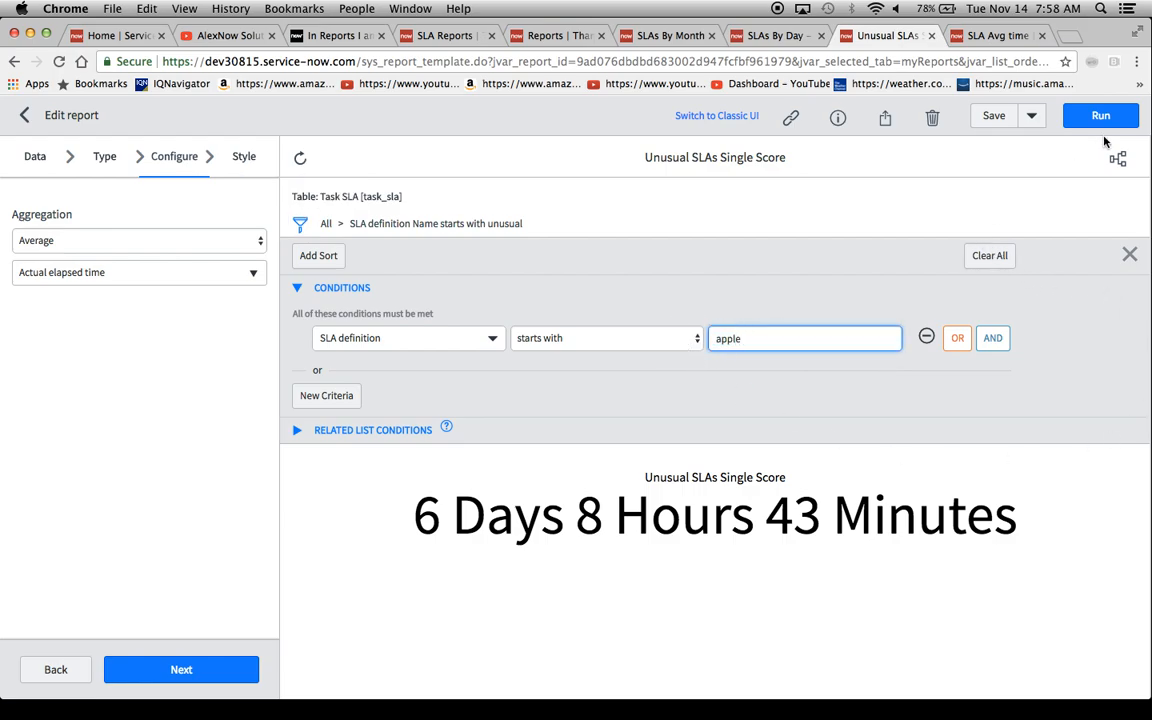
click(1100, 116)
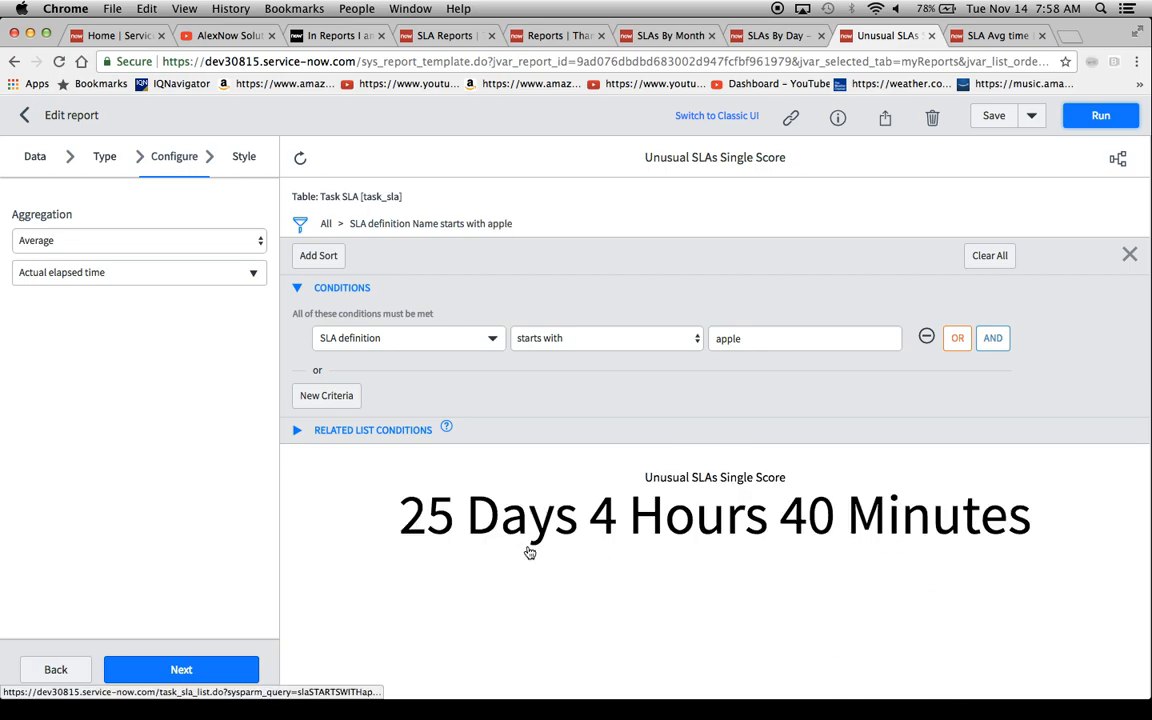
Run the score averaged on Business elapsed time, and restore Actual elapsed time and rerun the report
click(202, 273)
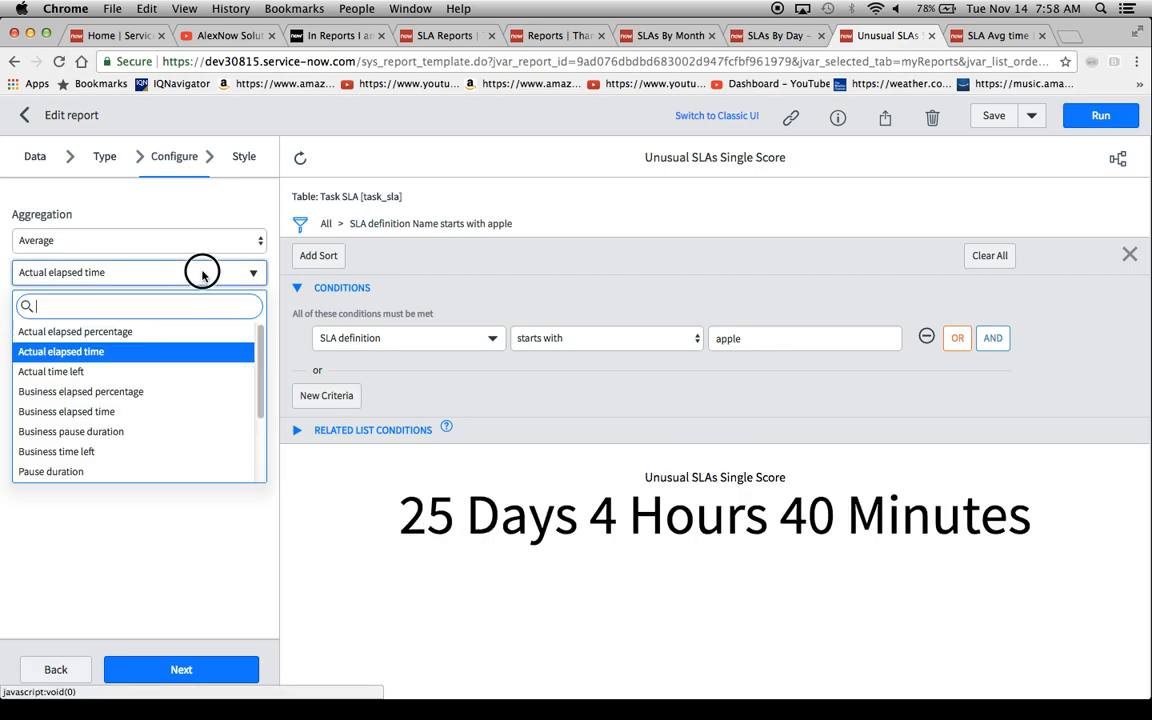
click(130, 410)
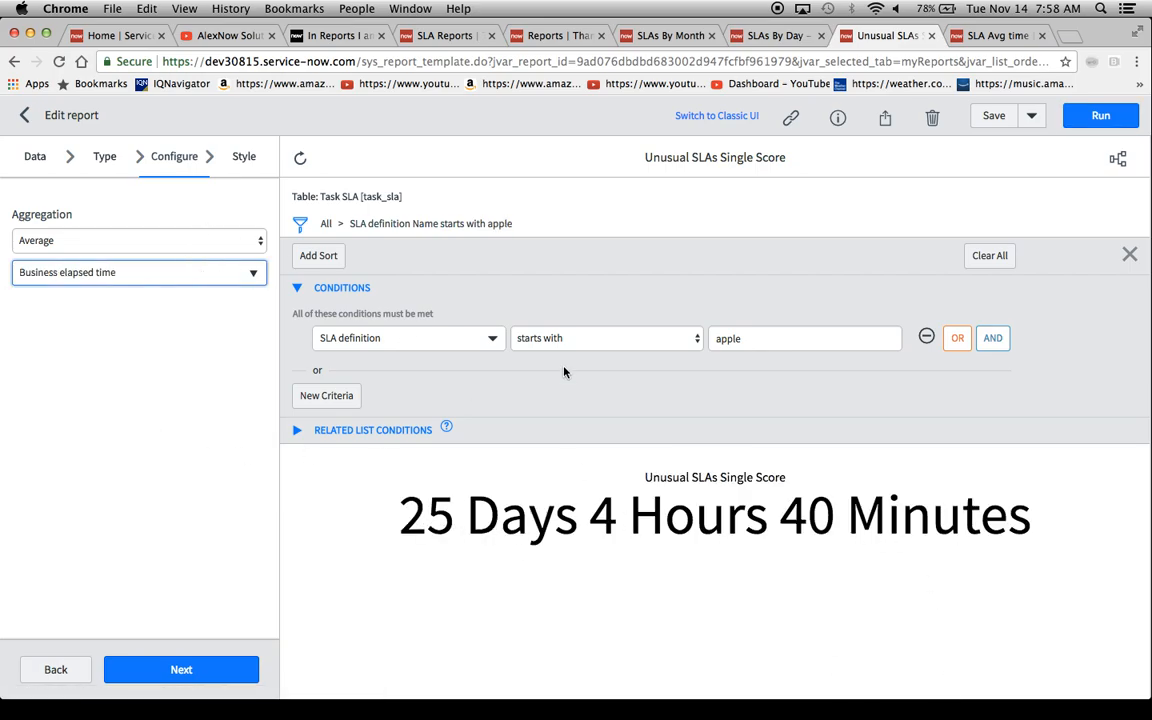
click(1102, 124)
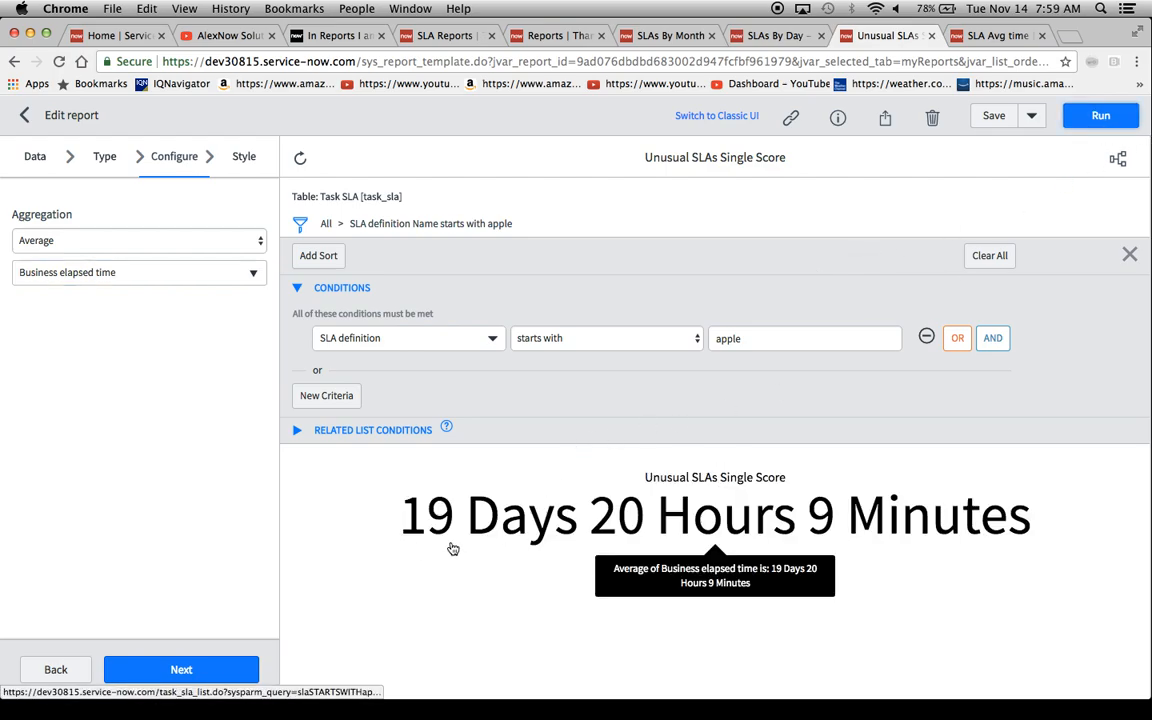
click(195, 272)
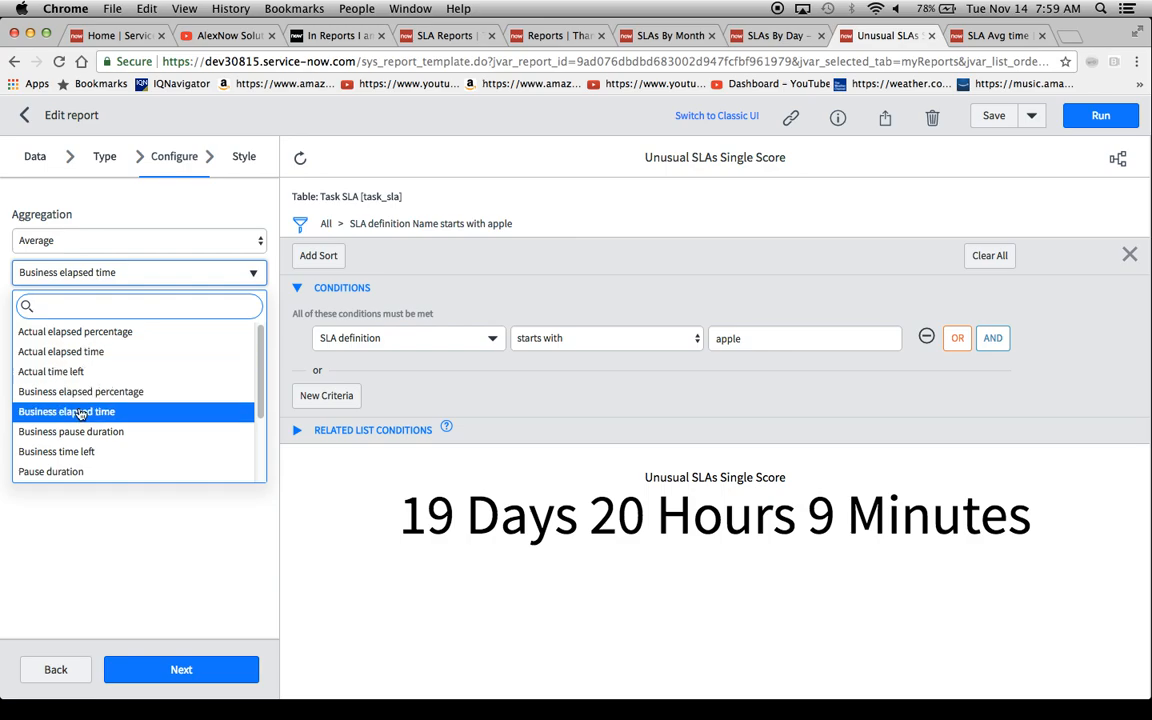
click(100, 352)
click(1100, 115)
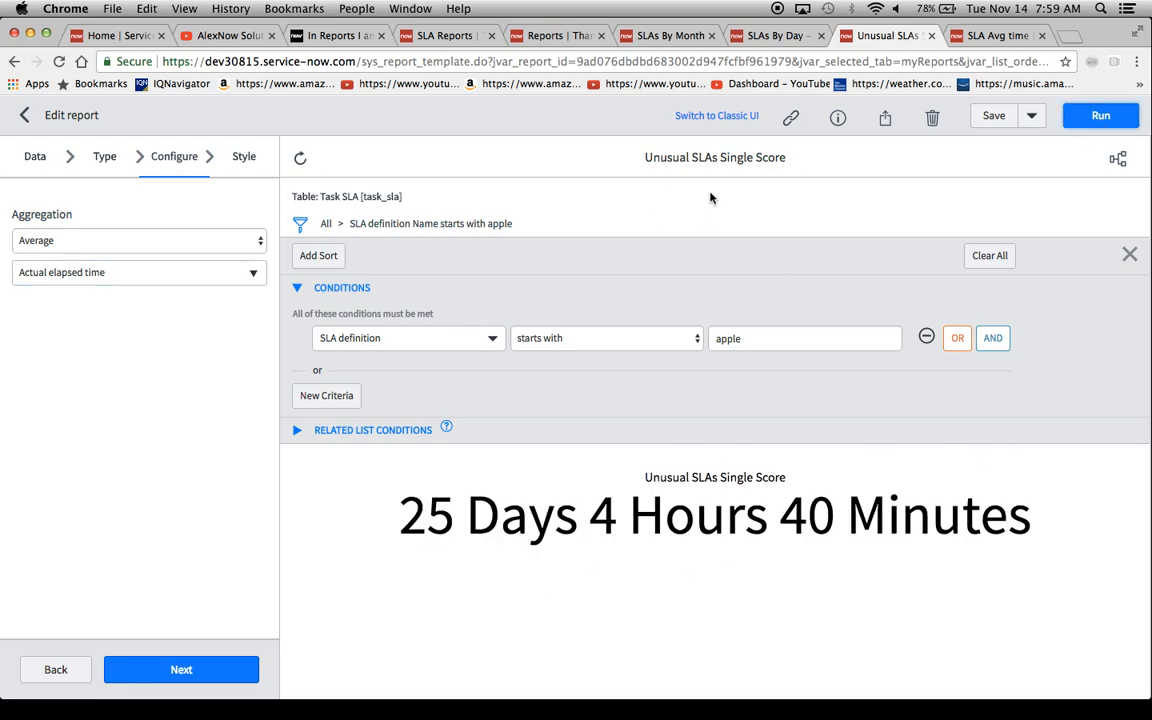
Open the single score report's sharing settings and make it visible to Groups and Users
click(886, 120)
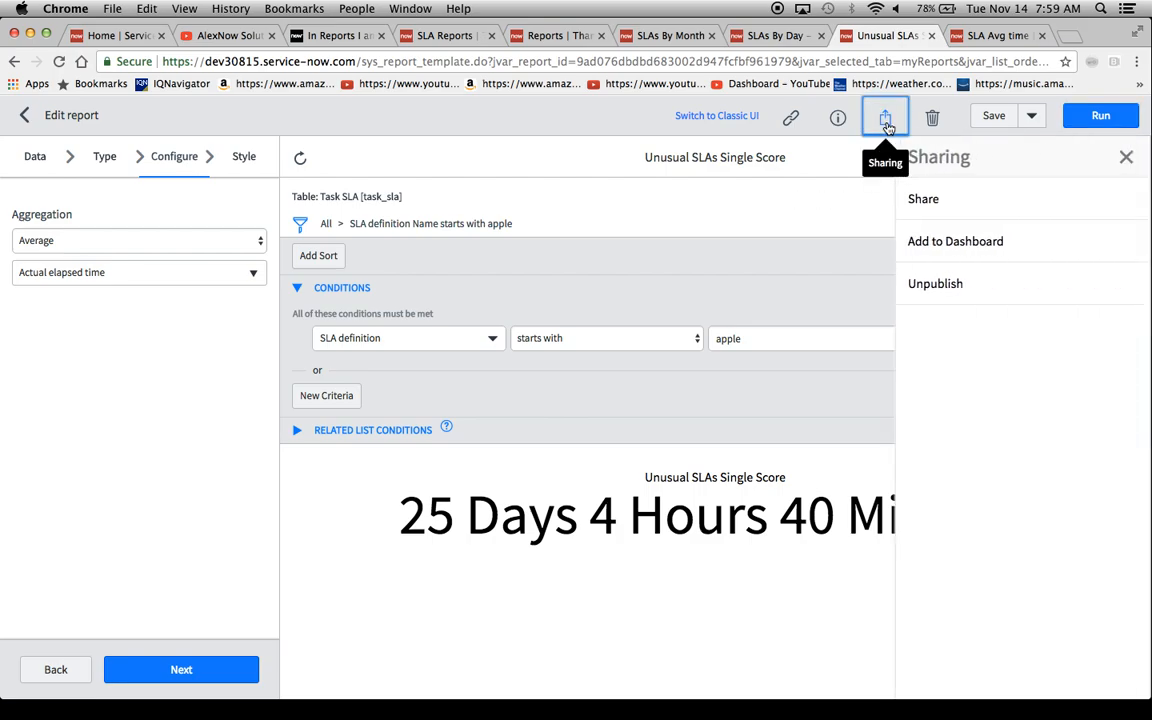
click(935, 199)
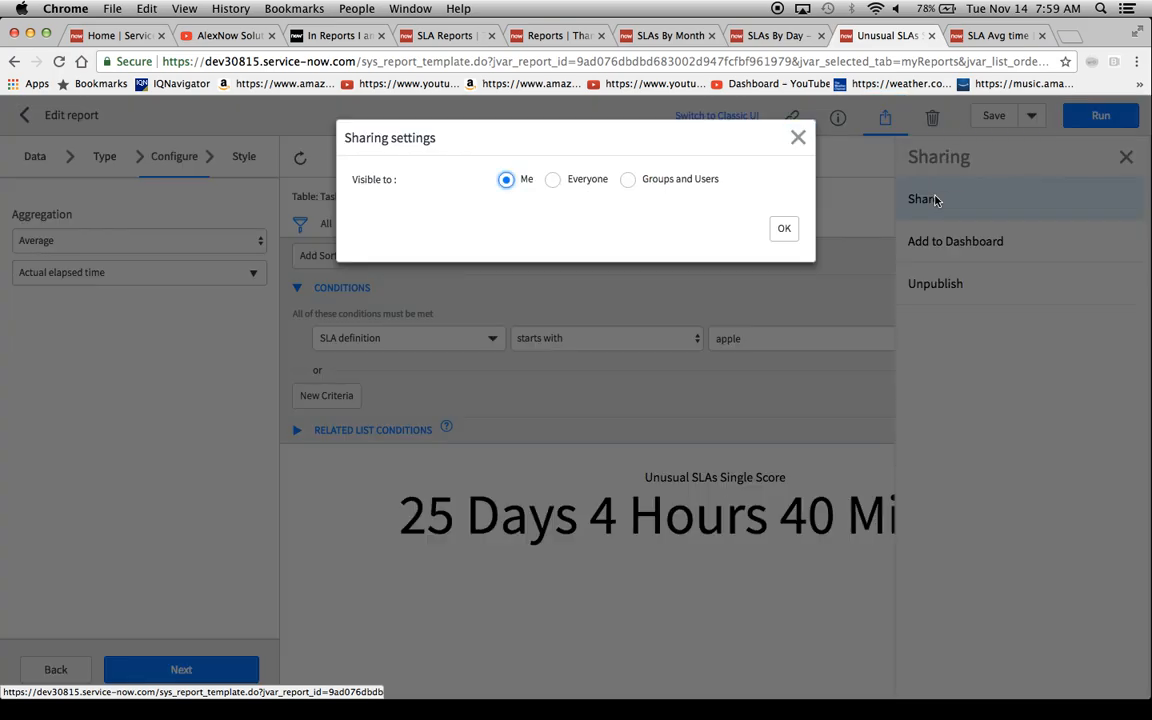
click(628, 180)
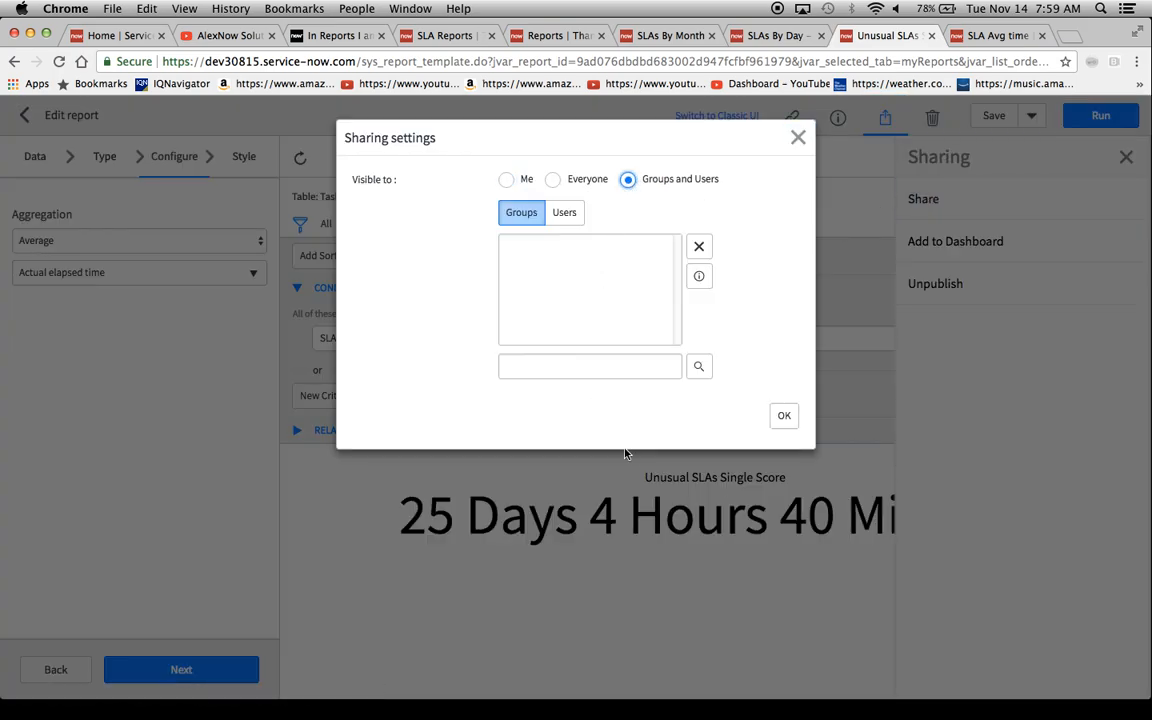
click(559, 371)
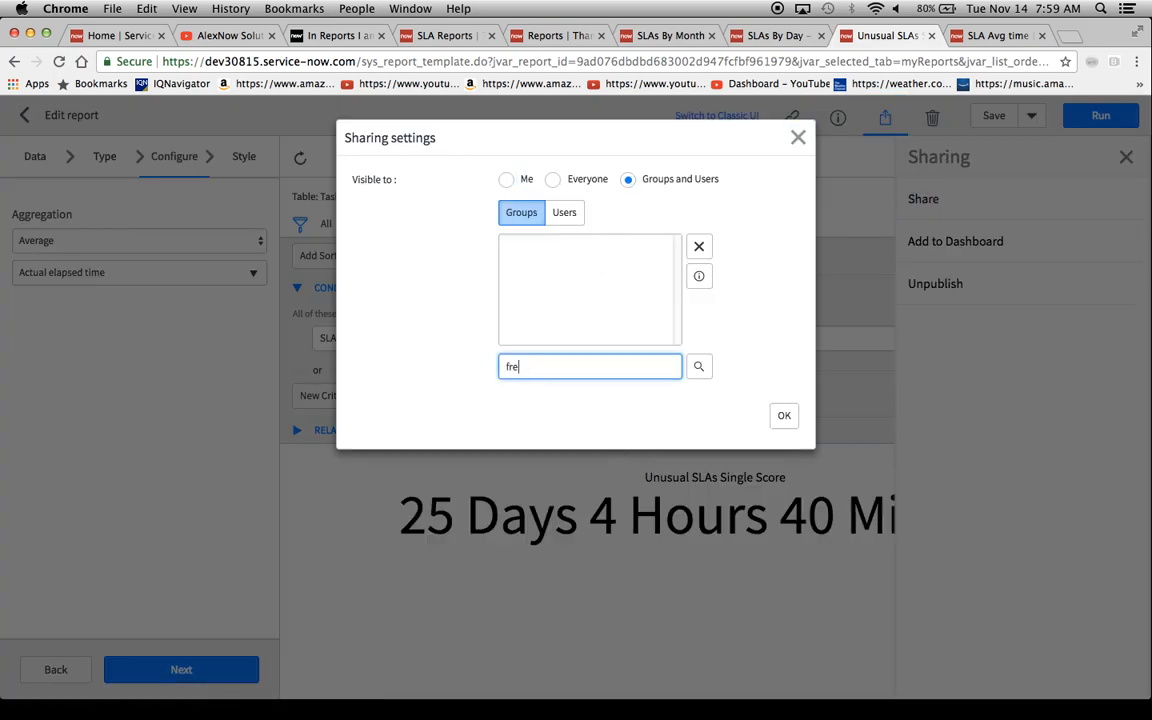
click(700, 377)
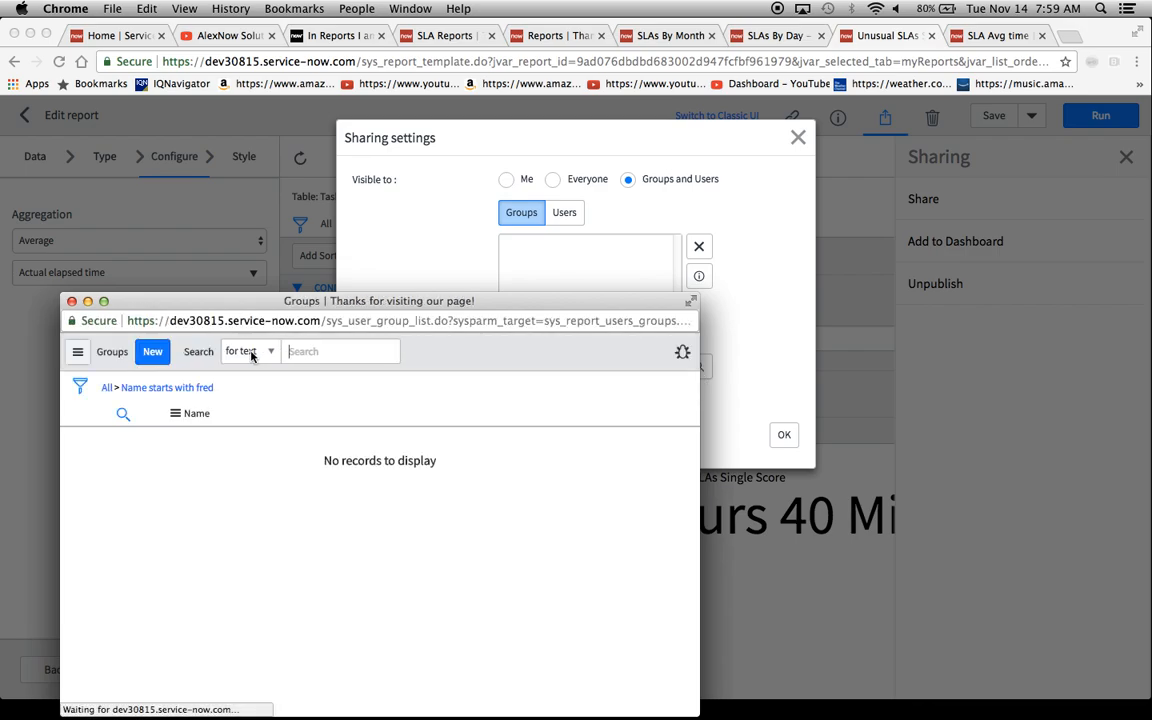
click(71, 301)
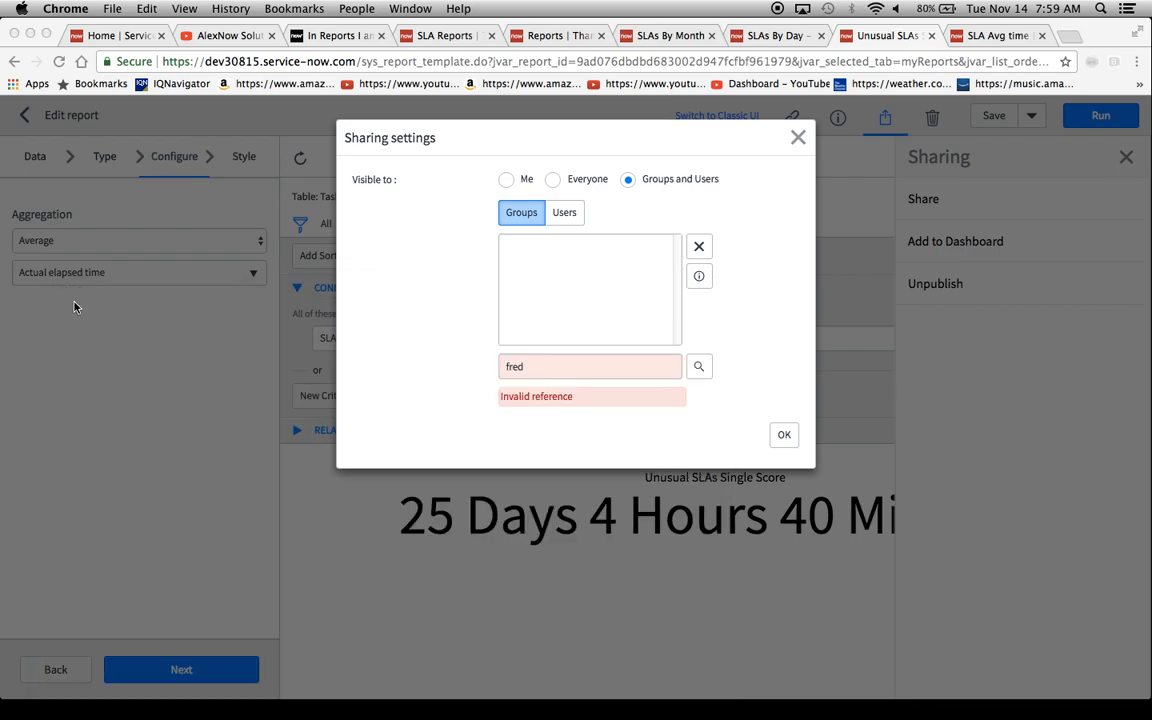
Add a user matching the entered first name to the users the report is shared with, and confirm the sharing settings
click(568, 214)
click(540, 368)
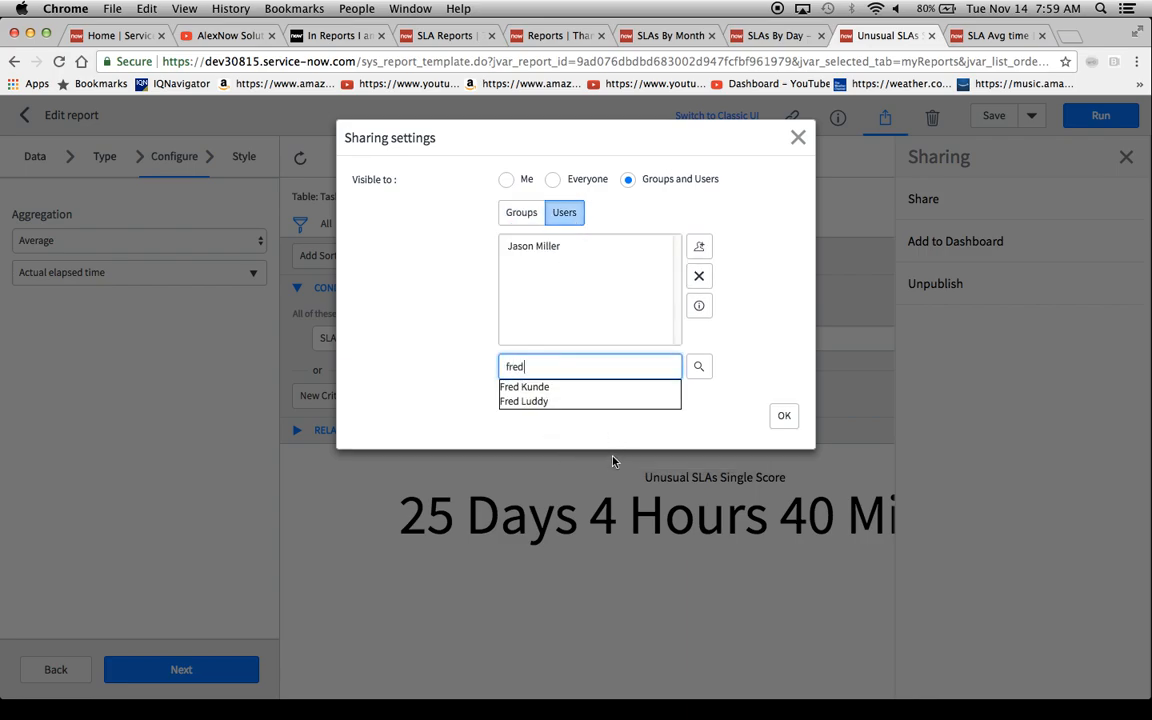
click(558, 402)
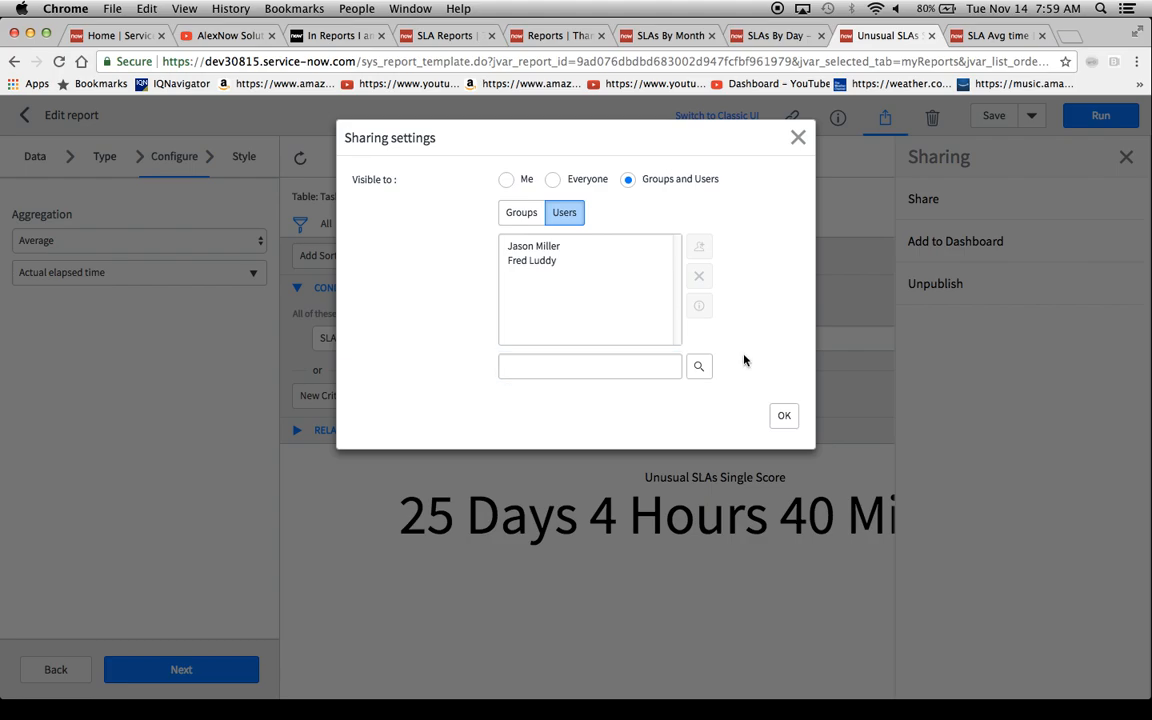
click(786, 414)
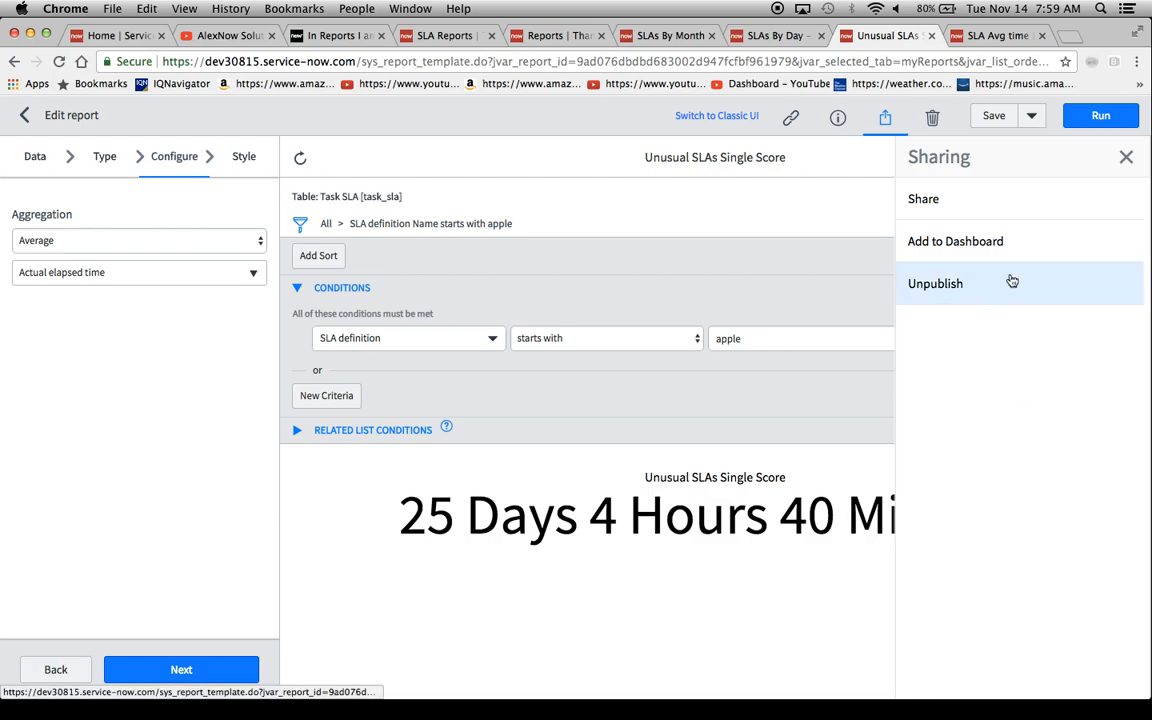
click(1126, 158)
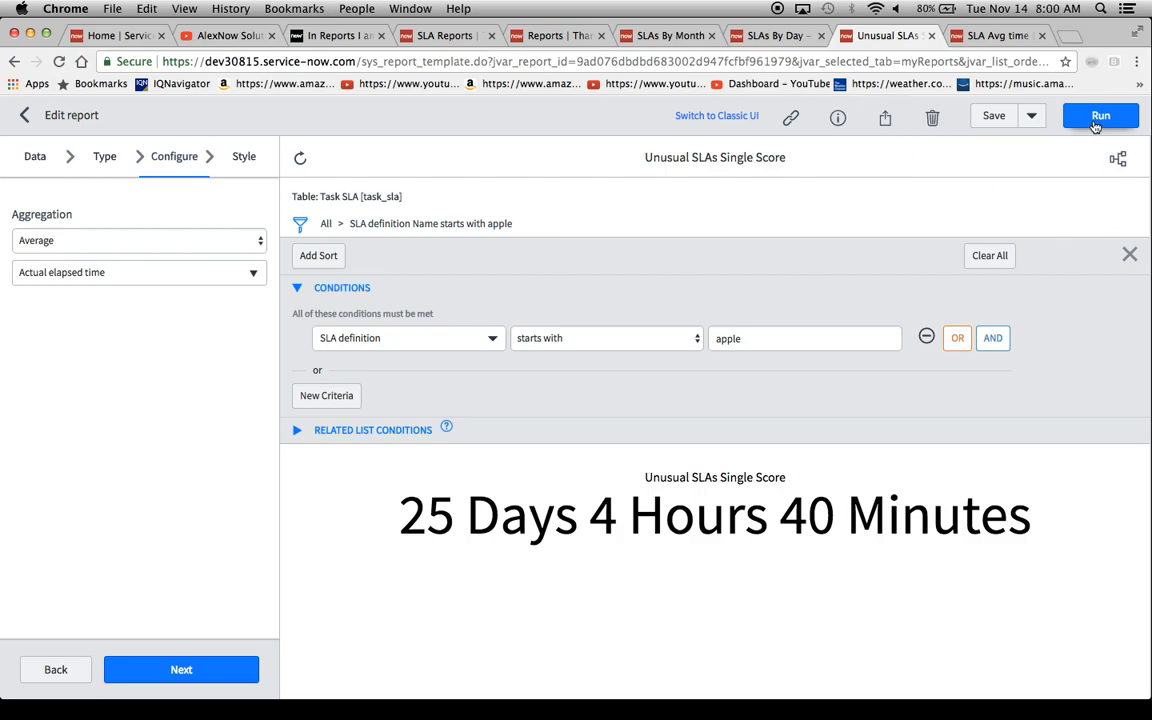
Switch to the SLA Avg time report and examine its chart and the mean of the first SLA definition
click(1005, 36)
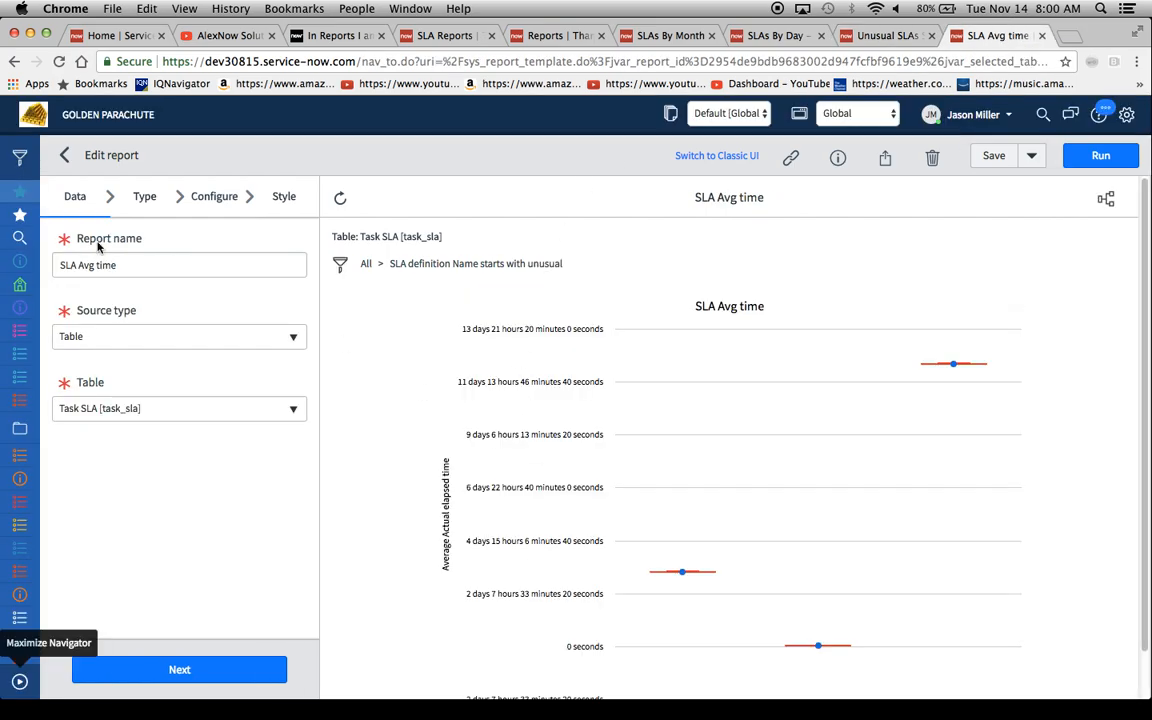
scroll(740, 458, down, 1)
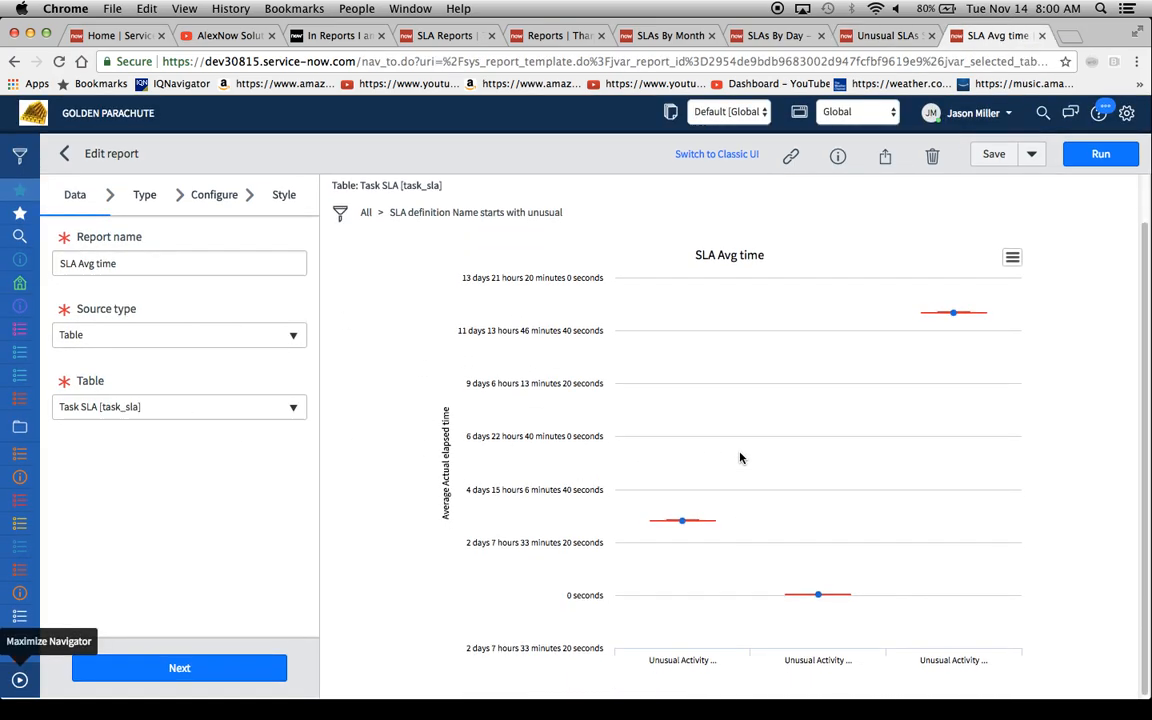
mouse_move(681, 522)
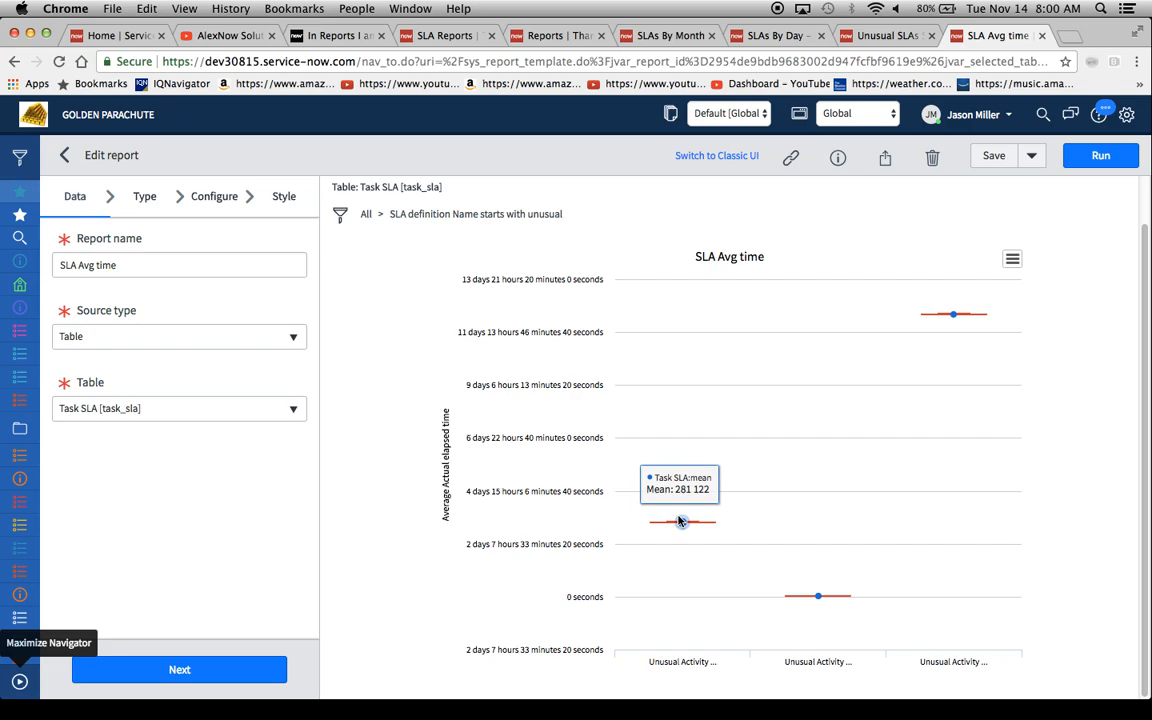
Change the SLA Avg time report's filter to SLA definition starts with "apple" and run the report
click(340, 215)
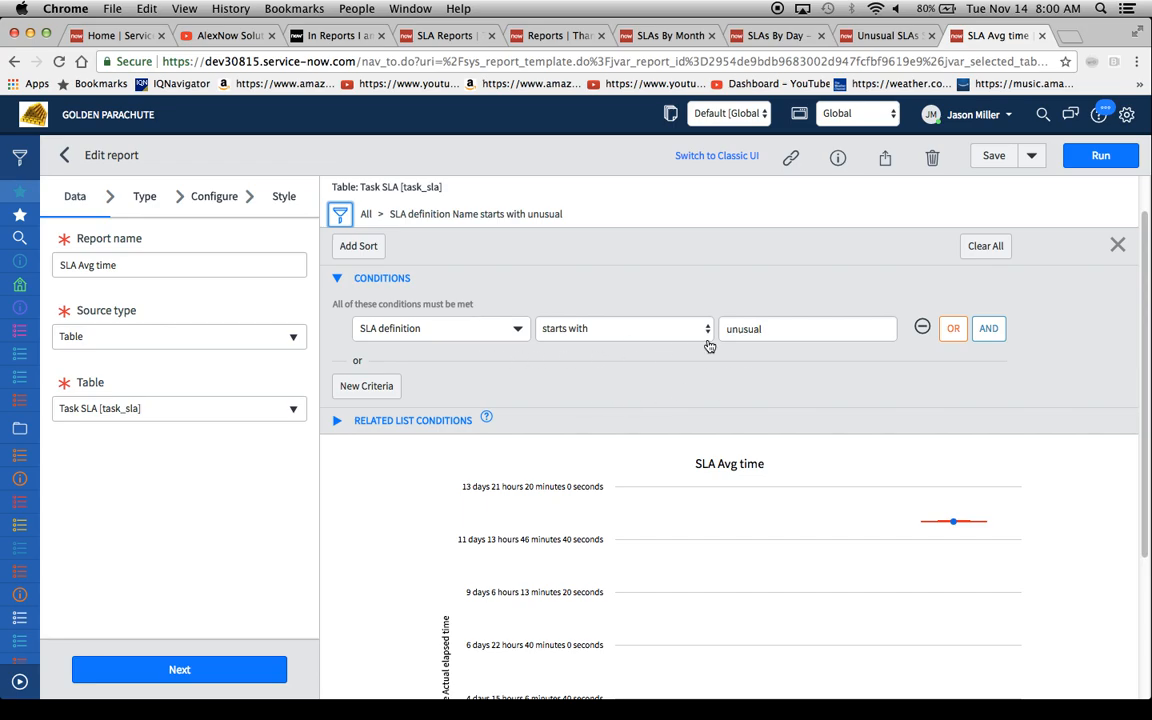
drag(771, 334, 676, 334)
key(BackSpace)
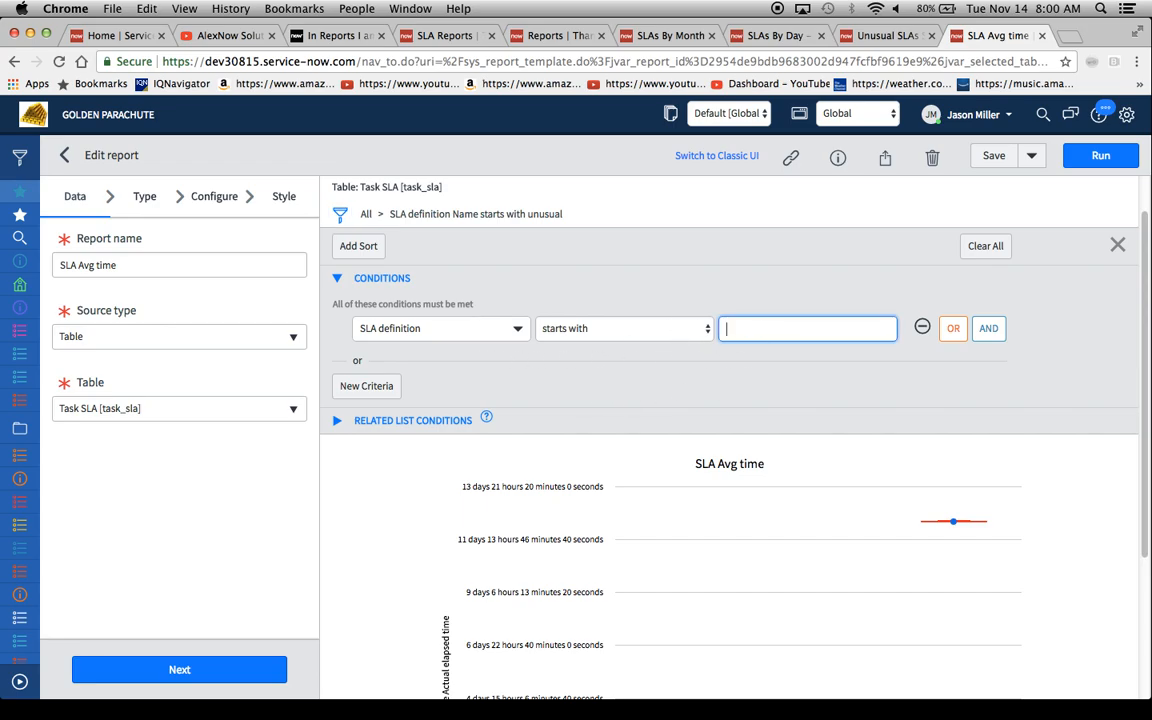
text(apple)
click(1100, 155)
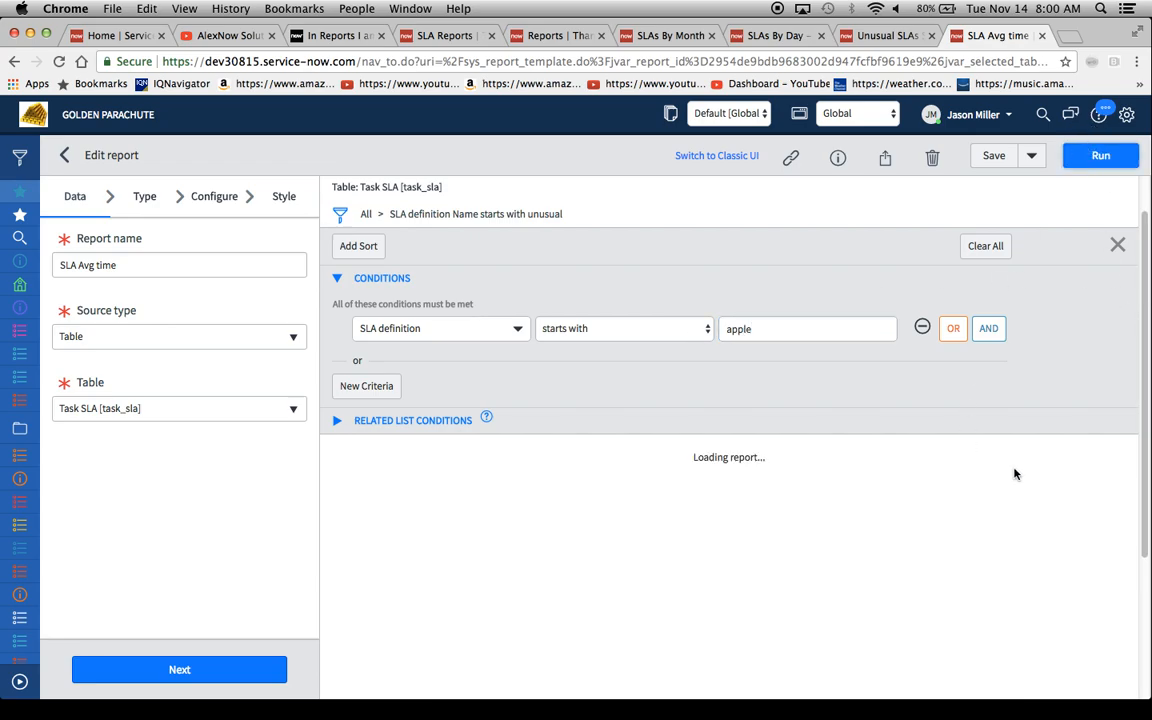
Examine the mean and quartile details of the Apple iPad 3 SLA definitions in the SLA Avg time chart
scroll(1014, 474, down, 3)
mouse_move(658, 568)
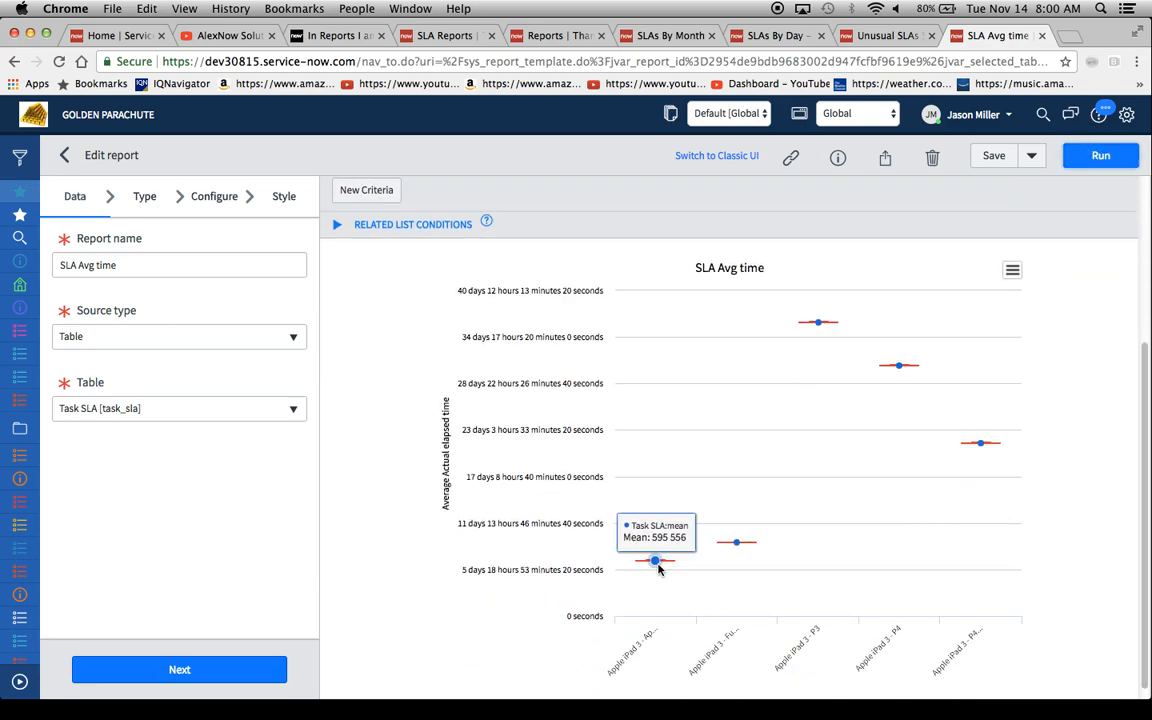
mouse_move(816, 346)
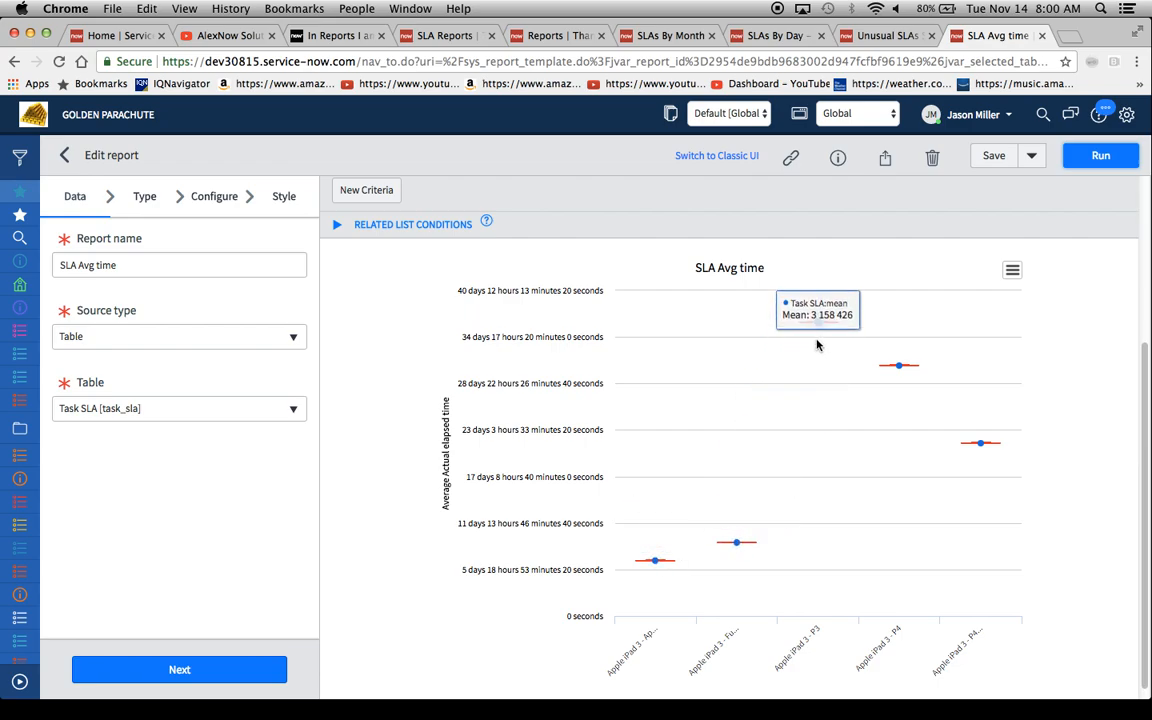
mouse_move(899, 368)
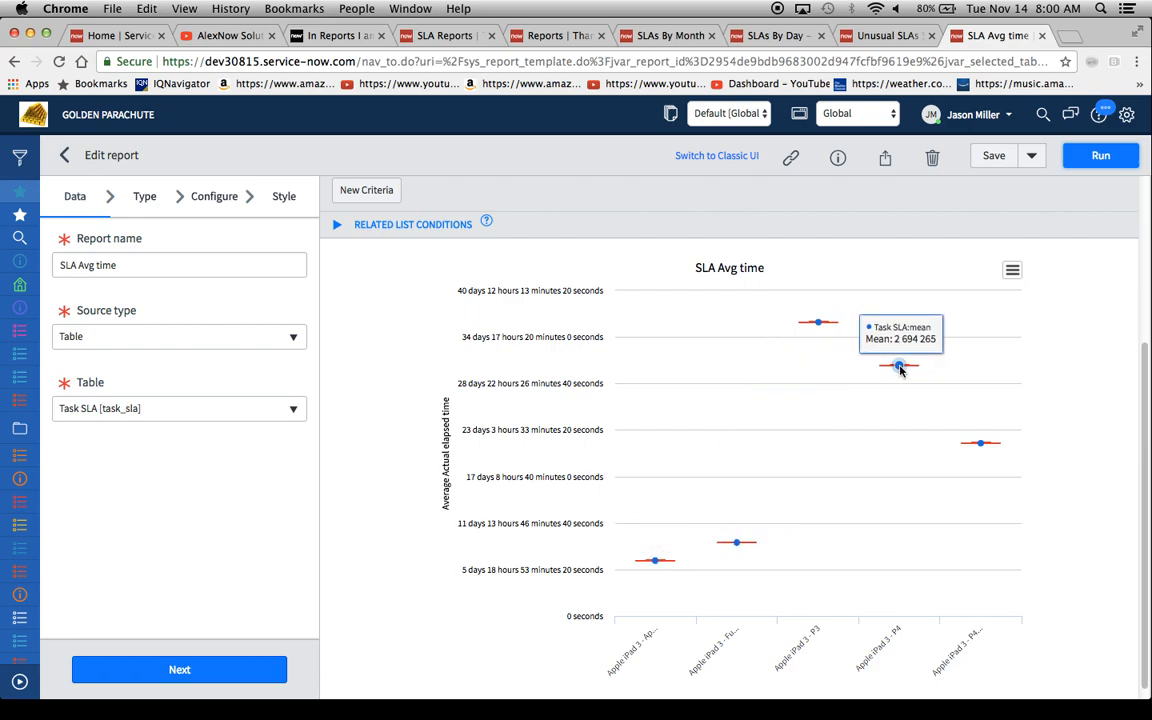
mouse_move(900, 390)
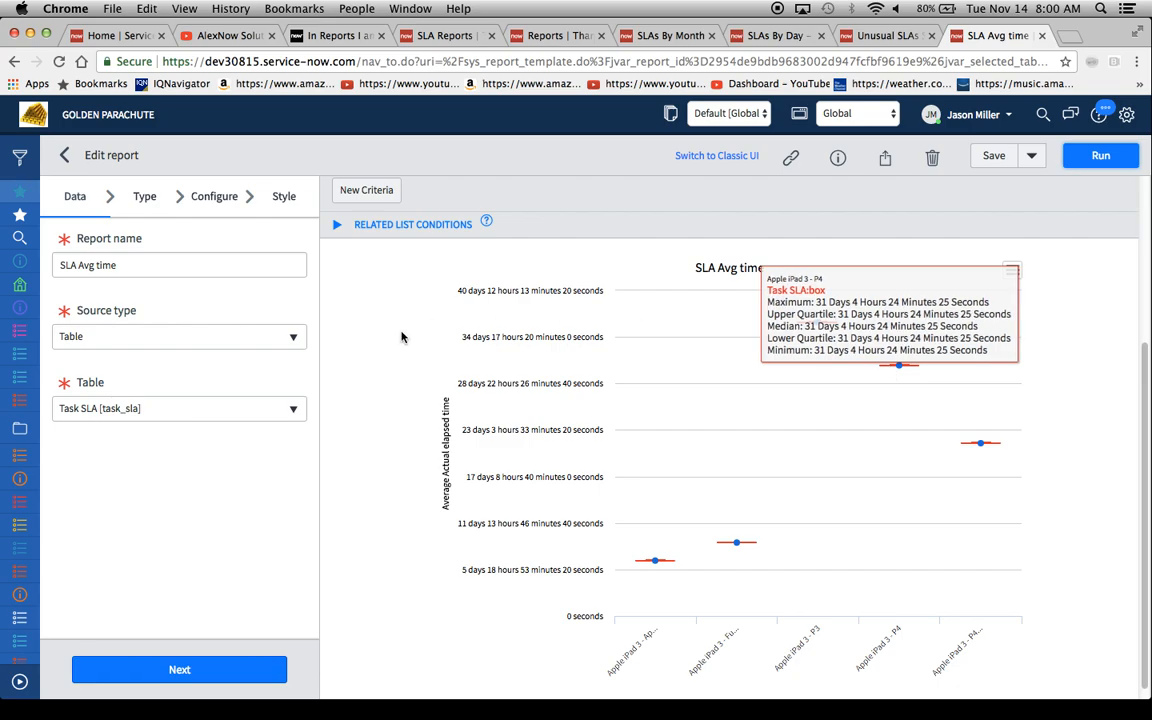
scroll(401, 340, up, 5)
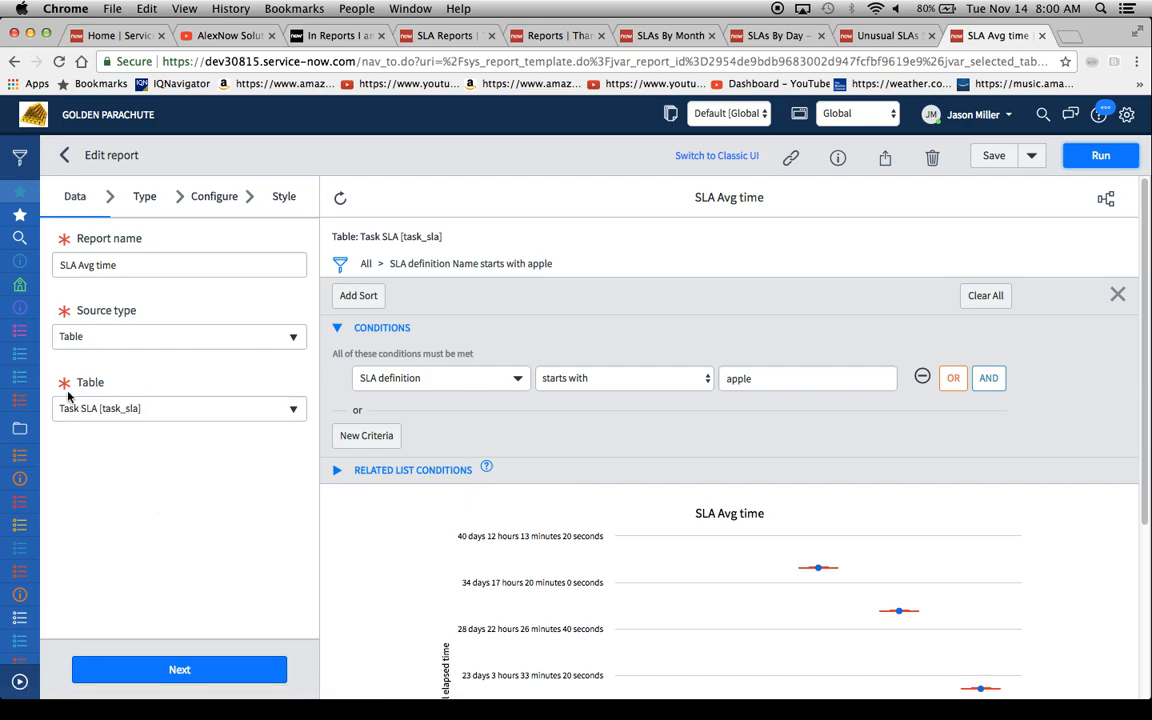
Review the SLA Avg time report's available visualization types and its grouping, trend and aggregation settings
click(148, 196)
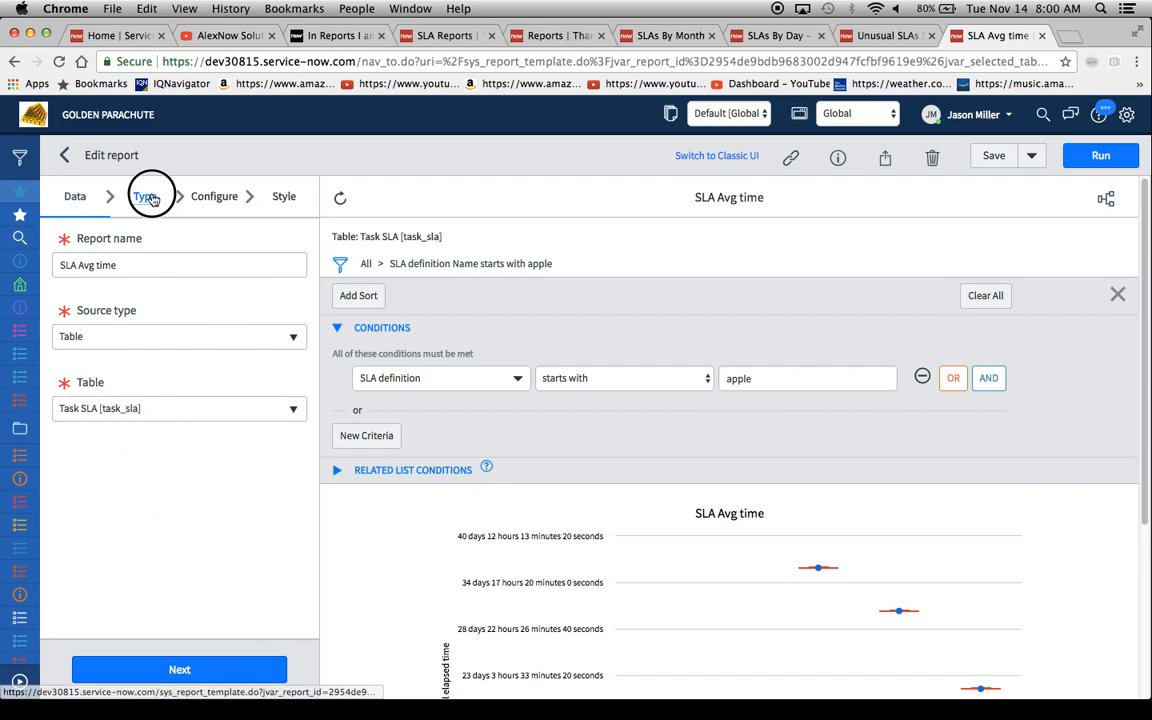
scroll(241, 565, down, 10)
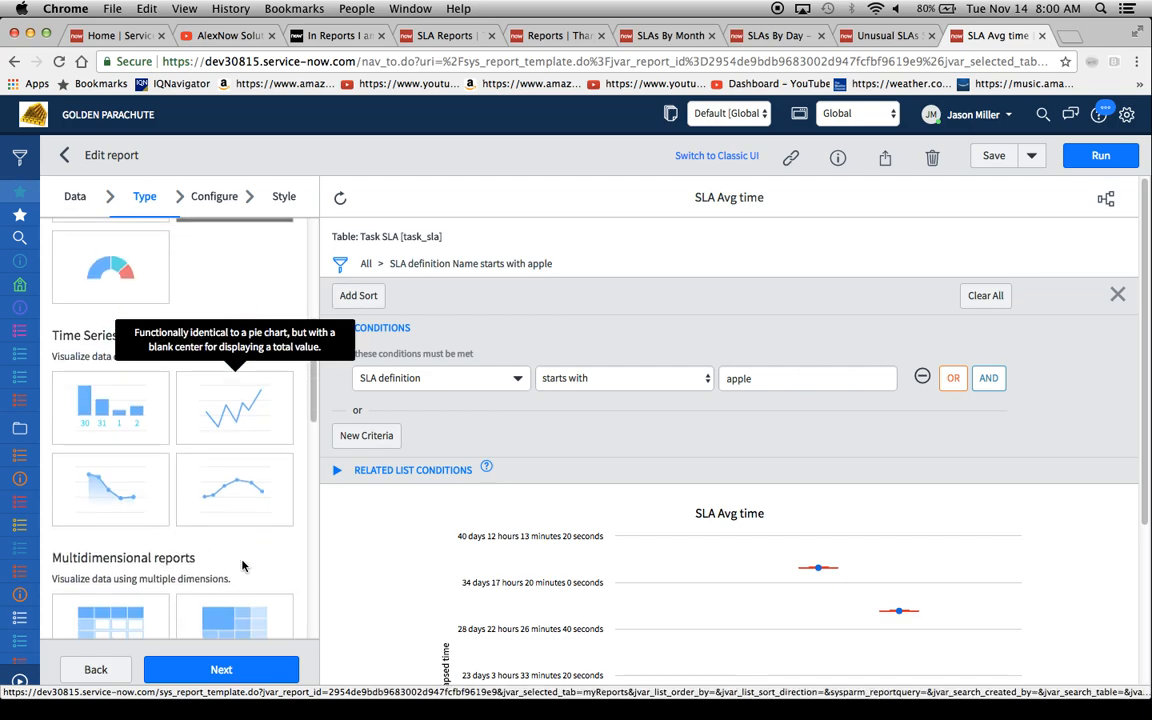
scroll(241, 565, down, 5)
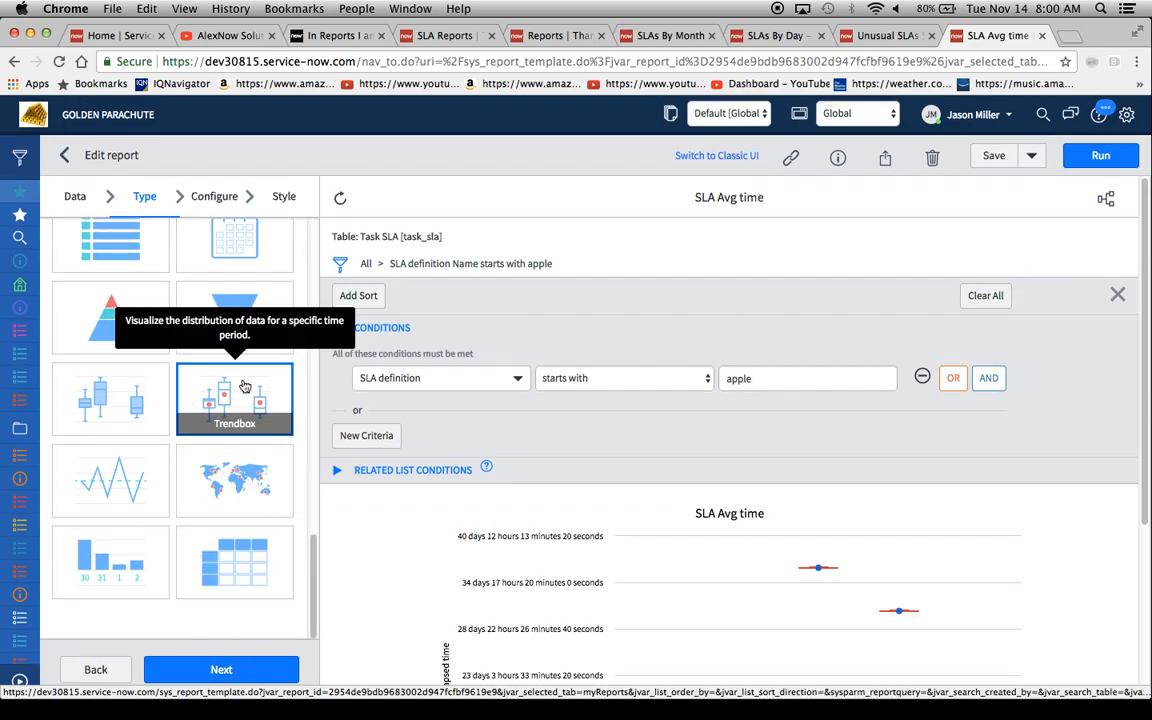
click(208, 198)
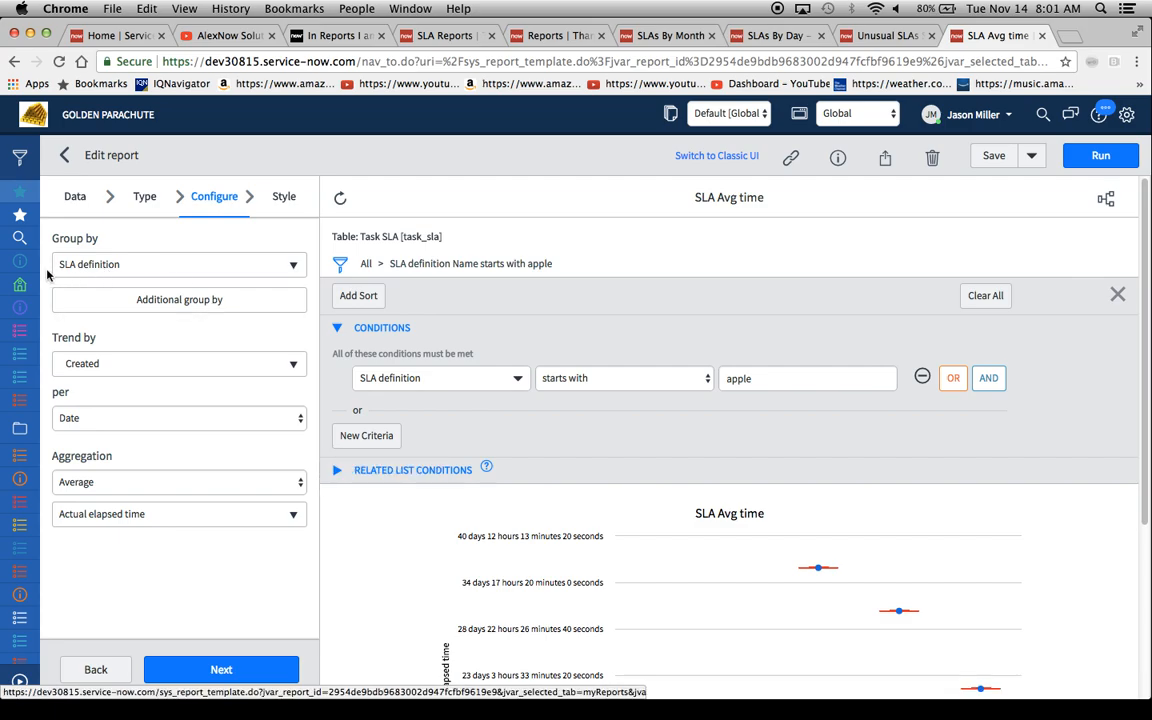
mouse_move(164, 339)
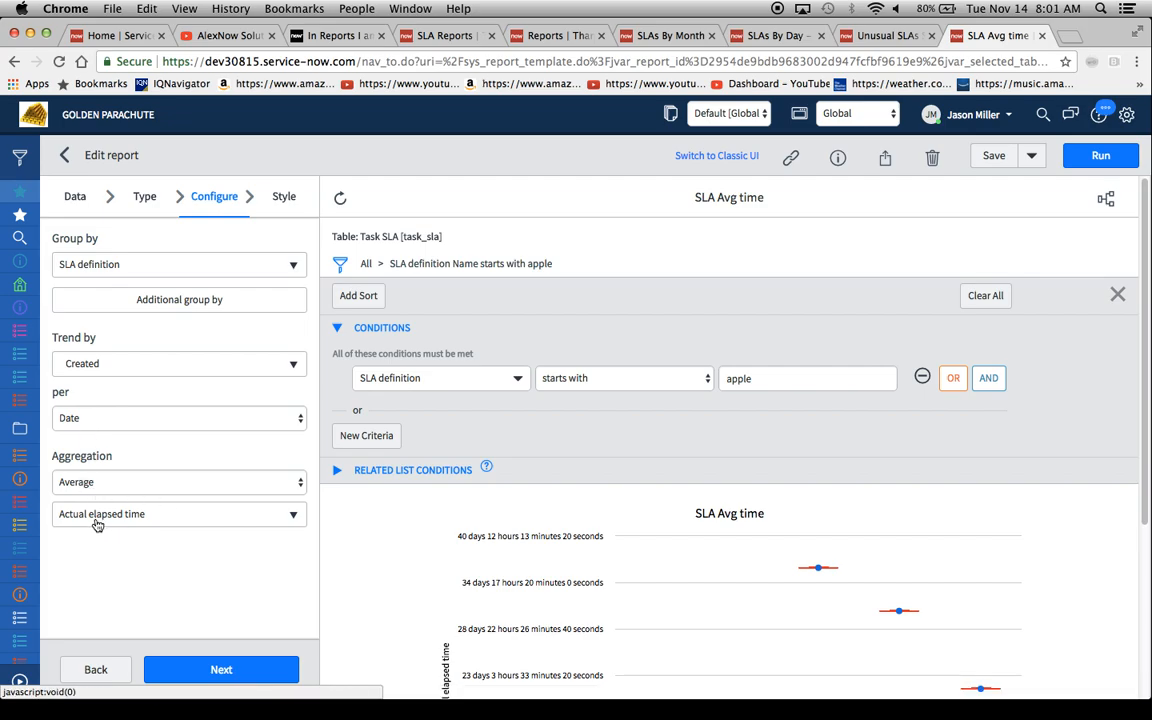
Set the SLA Avg time report to average Business elapsed time, run it and examine the resulting chart
click(136, 516)
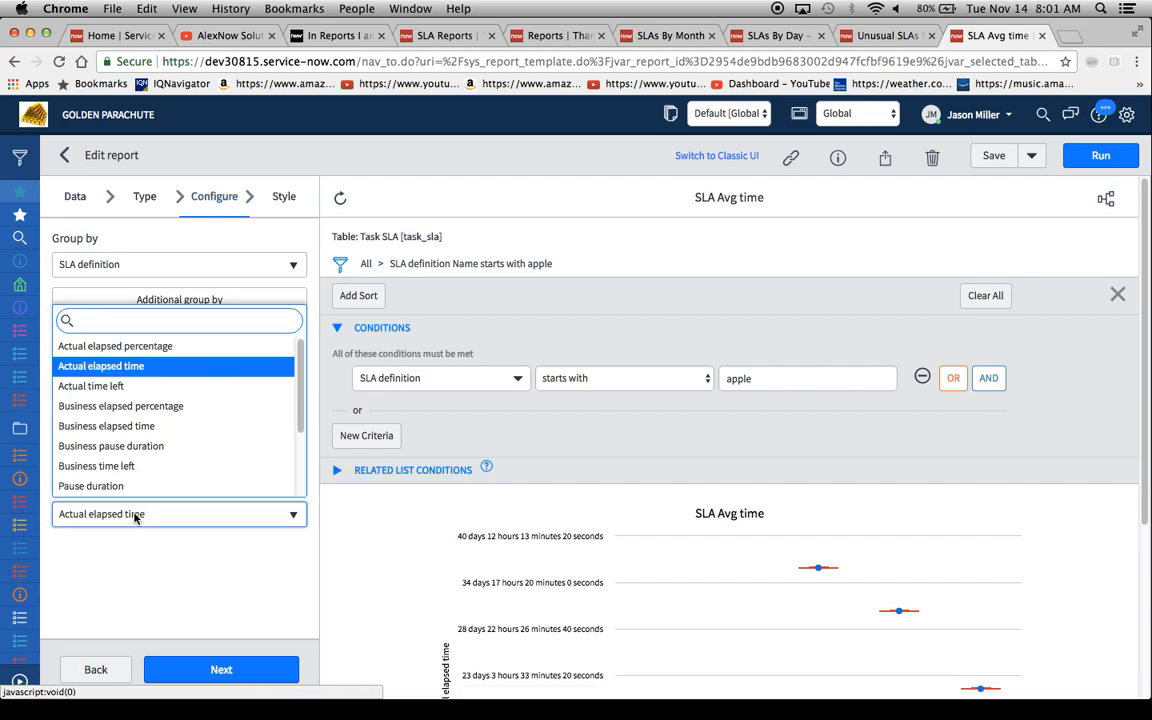
click(150, 426)
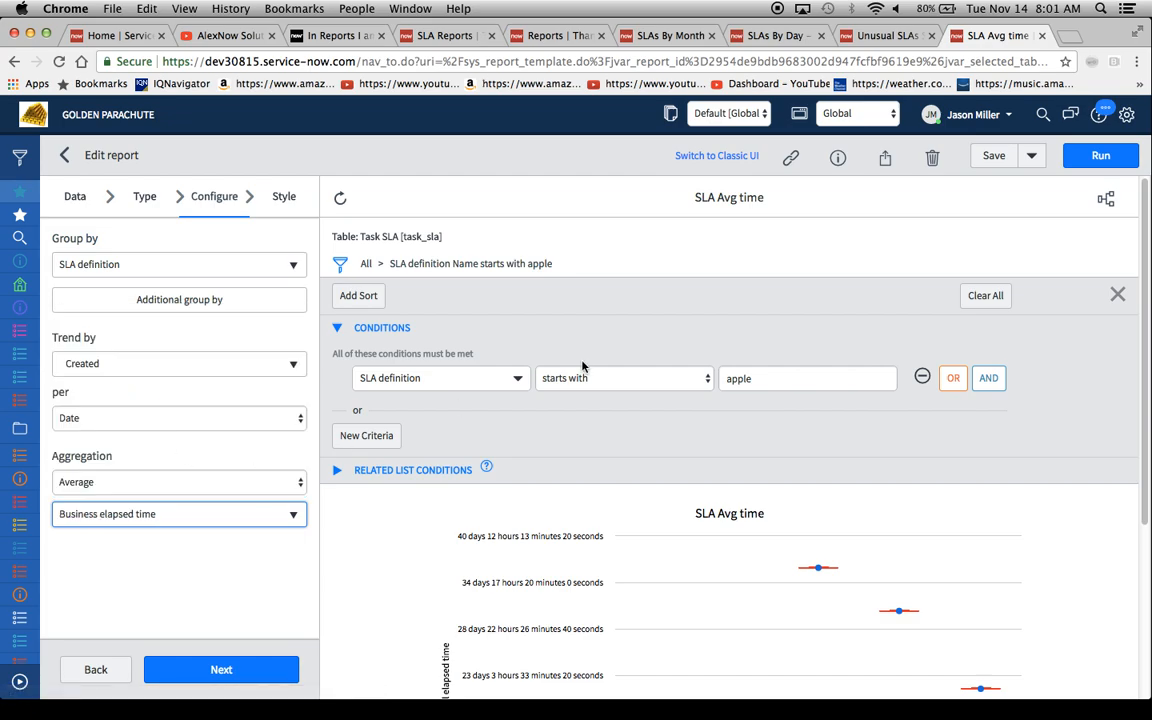
click(1102, 157)
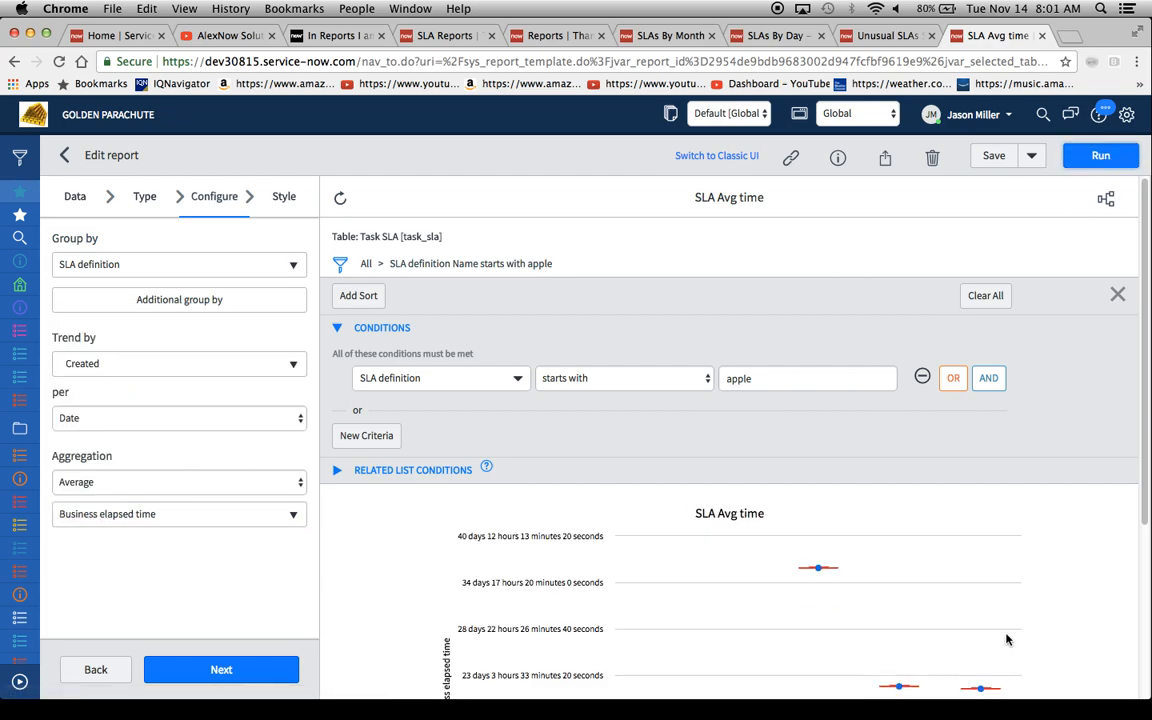
scroll(1007, 638, down, 4)
mouse_move(659, 623)
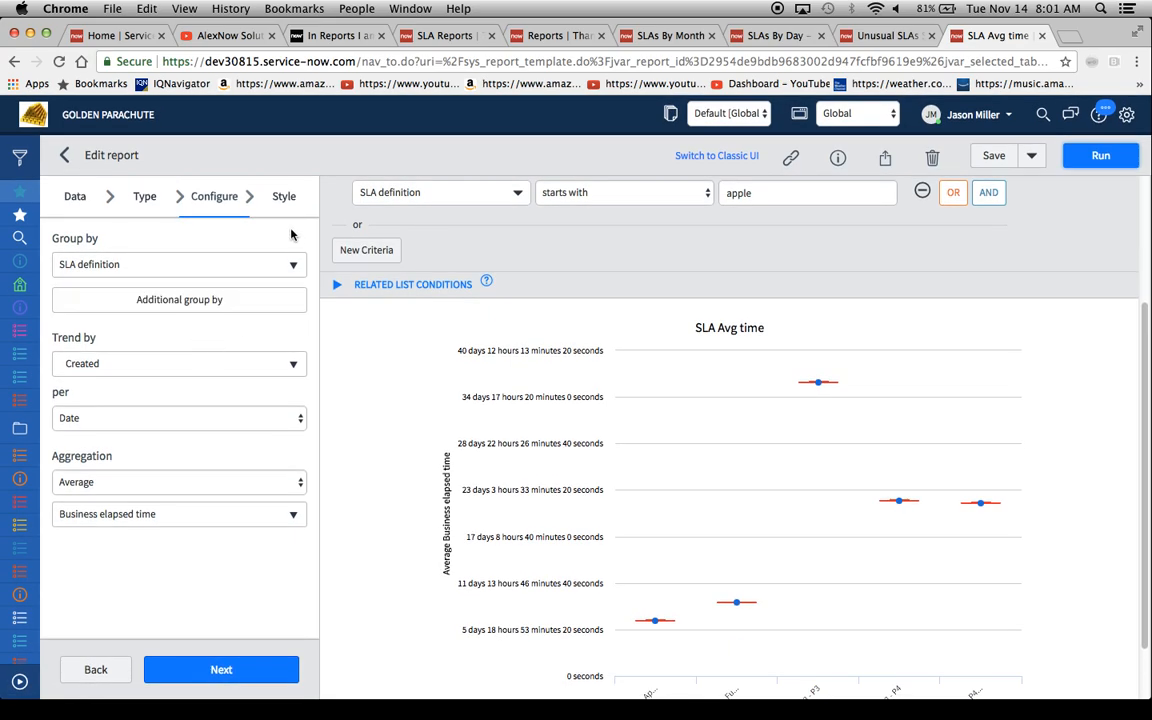
scroll(867, 231, up, 3)
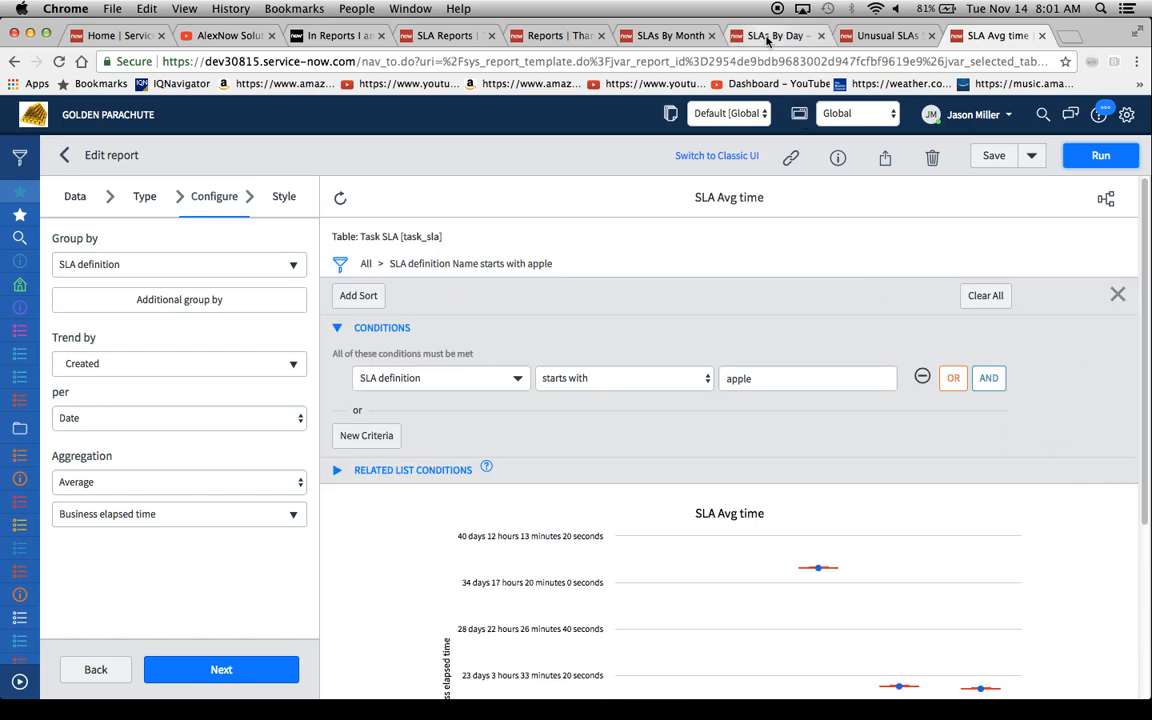
Revisit the SLAs By Month report and the SLAs By Day line chart, closing the latter's sharing options
click(667, 38)
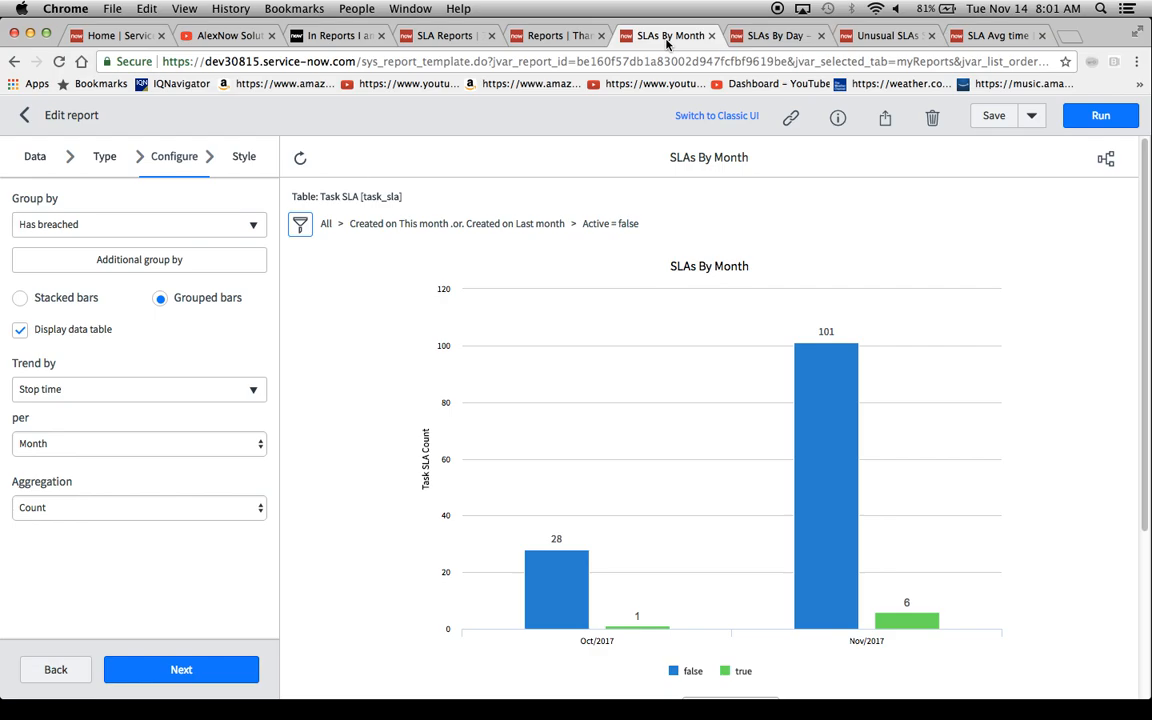
click(755, 37)
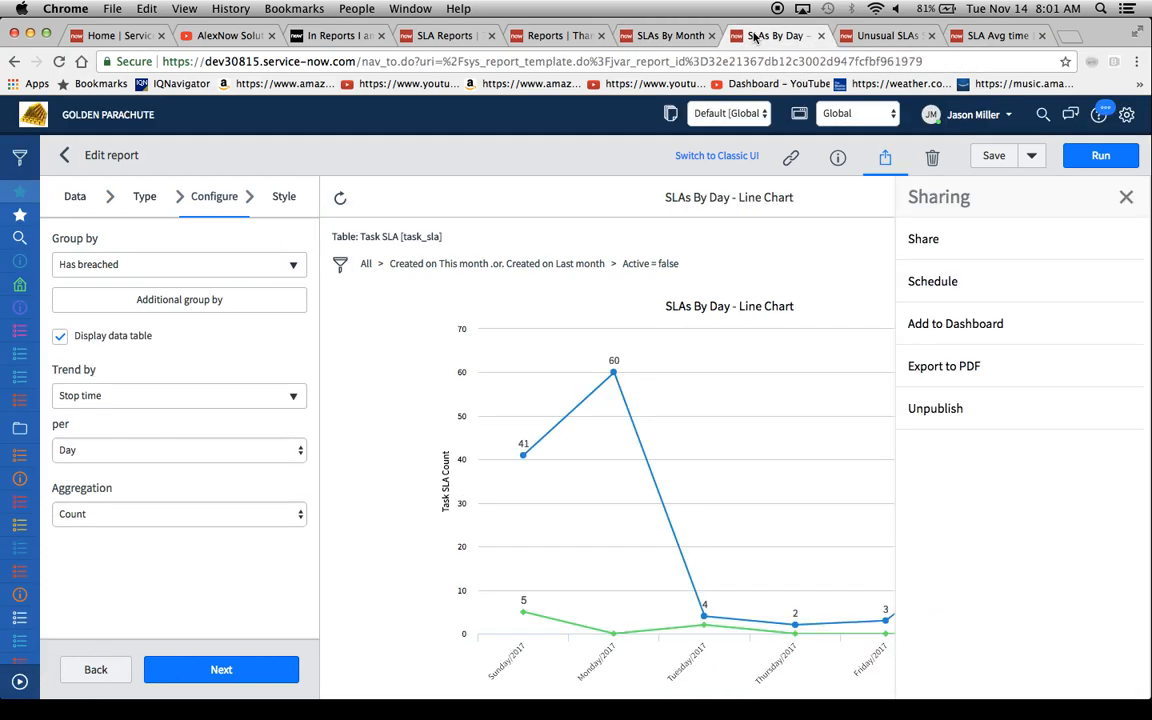
scroll(885, 600, down, 3)
scroll(881, 372, up, 3)
scroll(881, 372, up, 1)
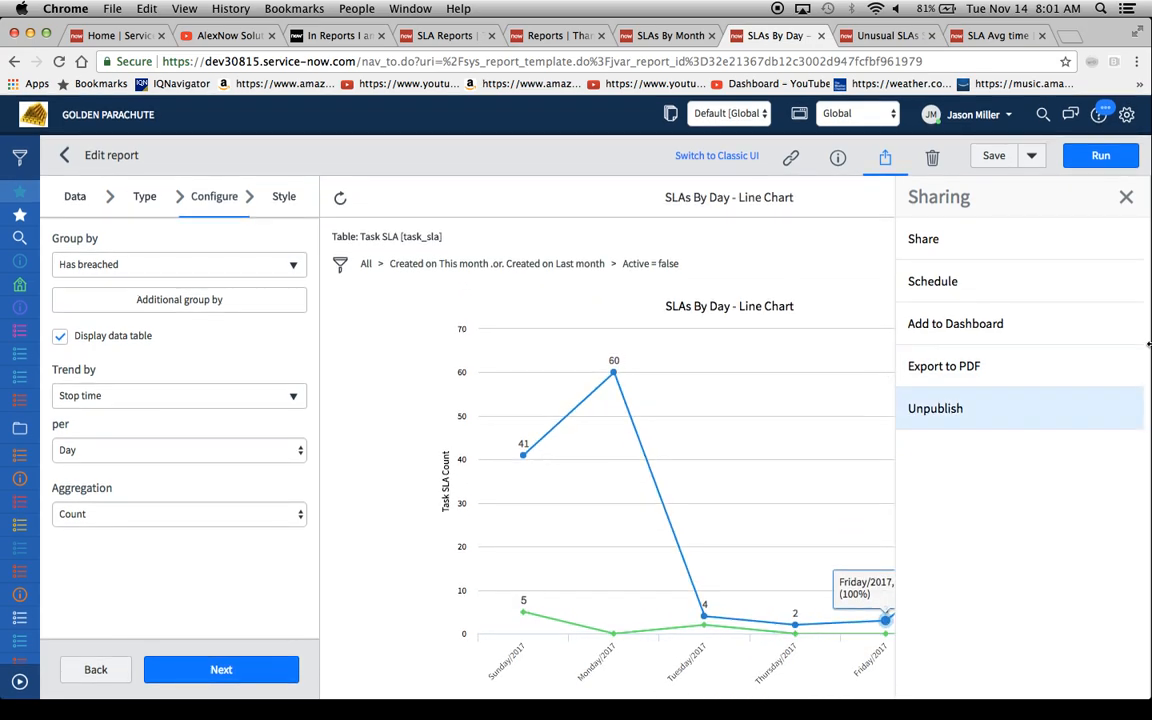
click(1126, 197)
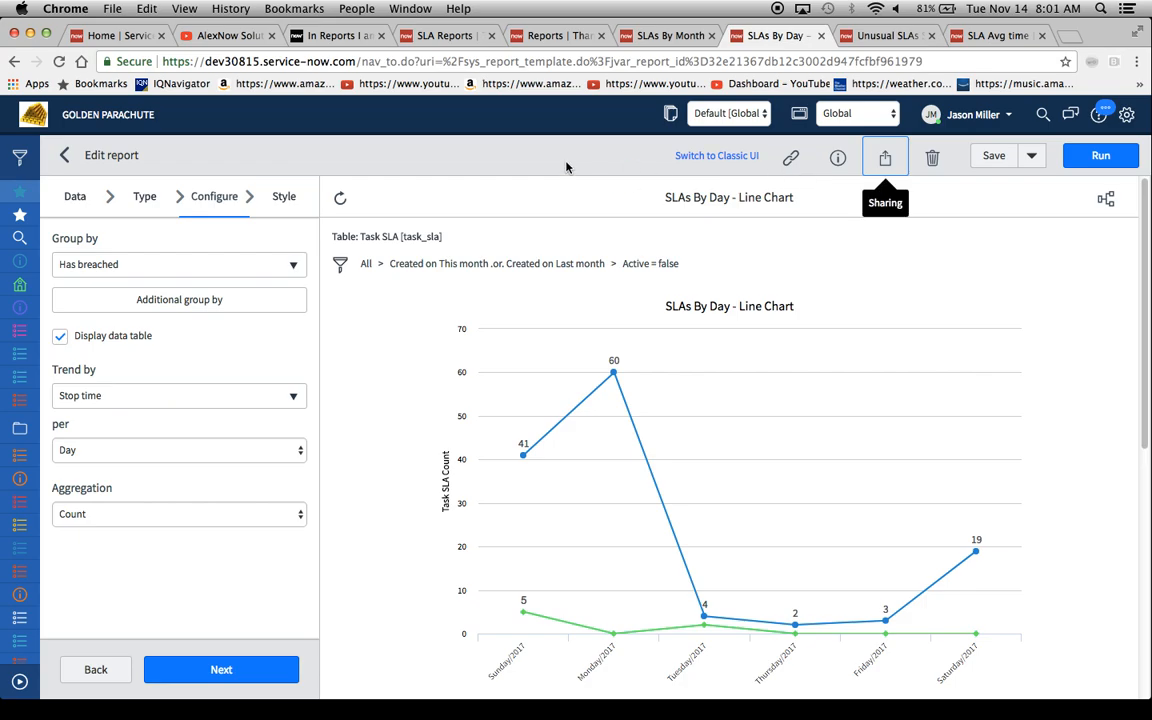